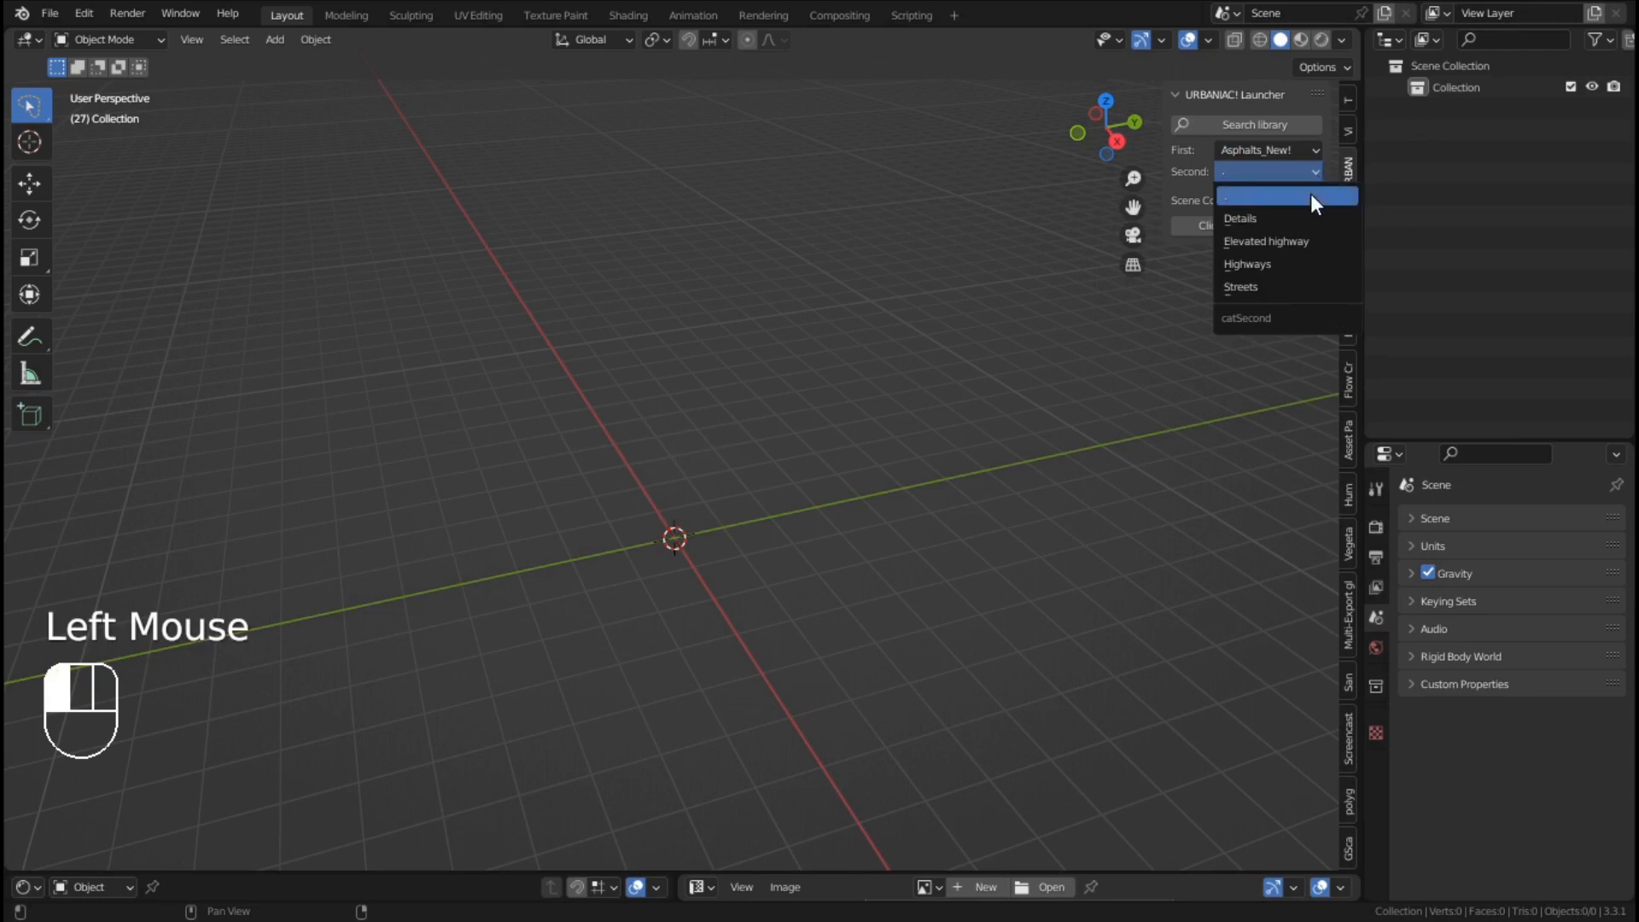
# Append the exit03 asset from the Elevated highway category at the scene origin
pyautogui.click(1307, 250)
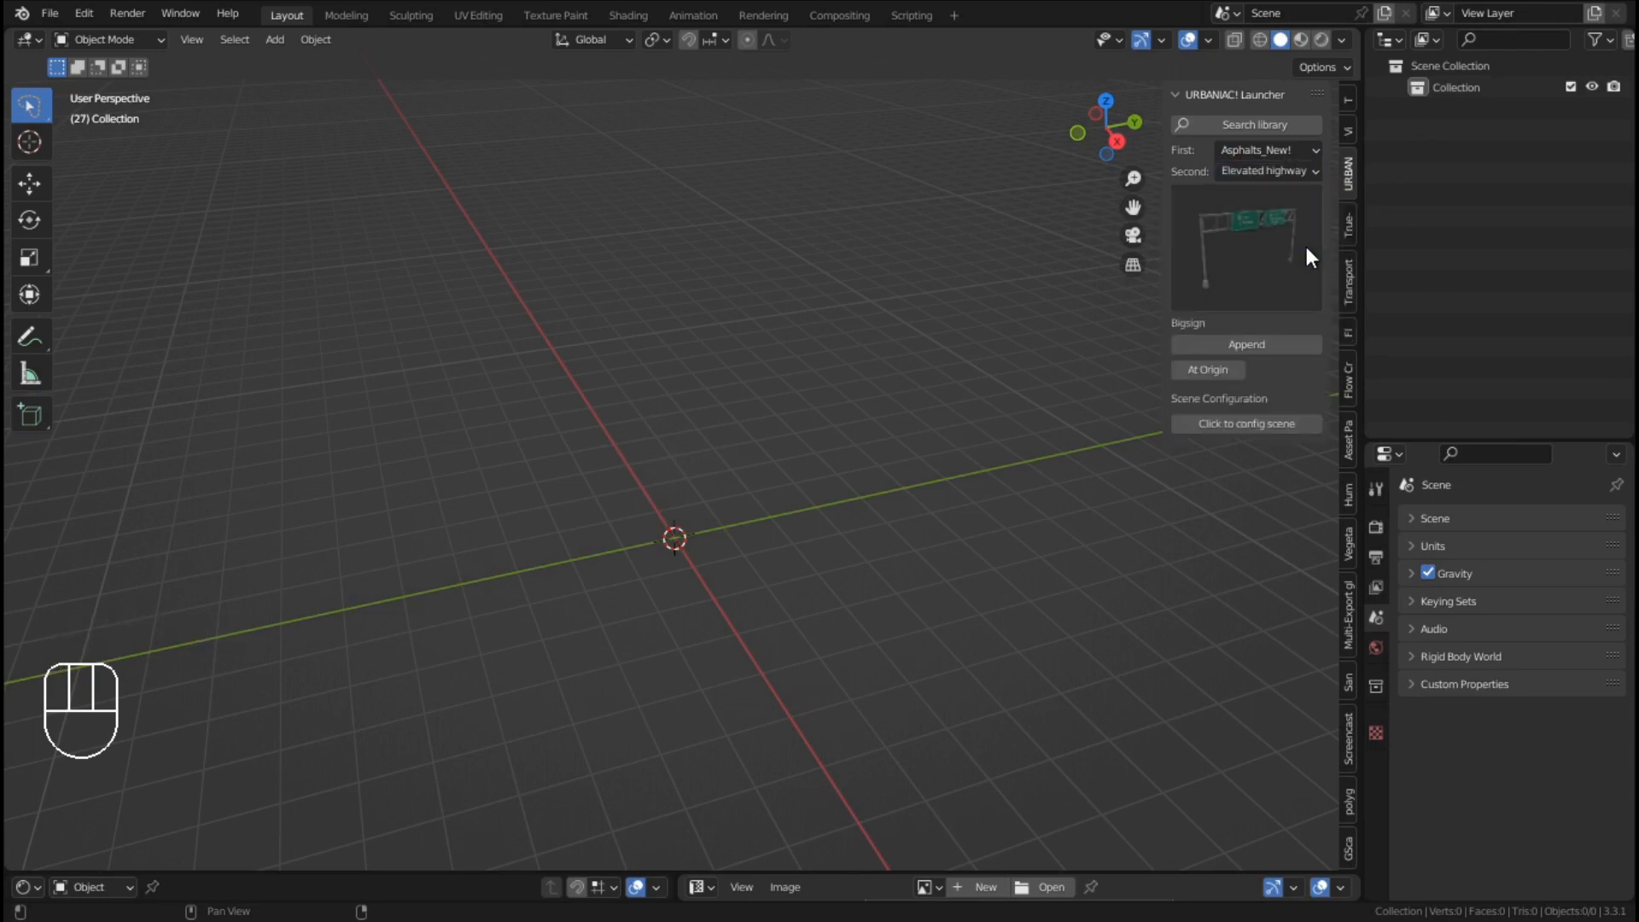
pyautogui.click(1257, 244)
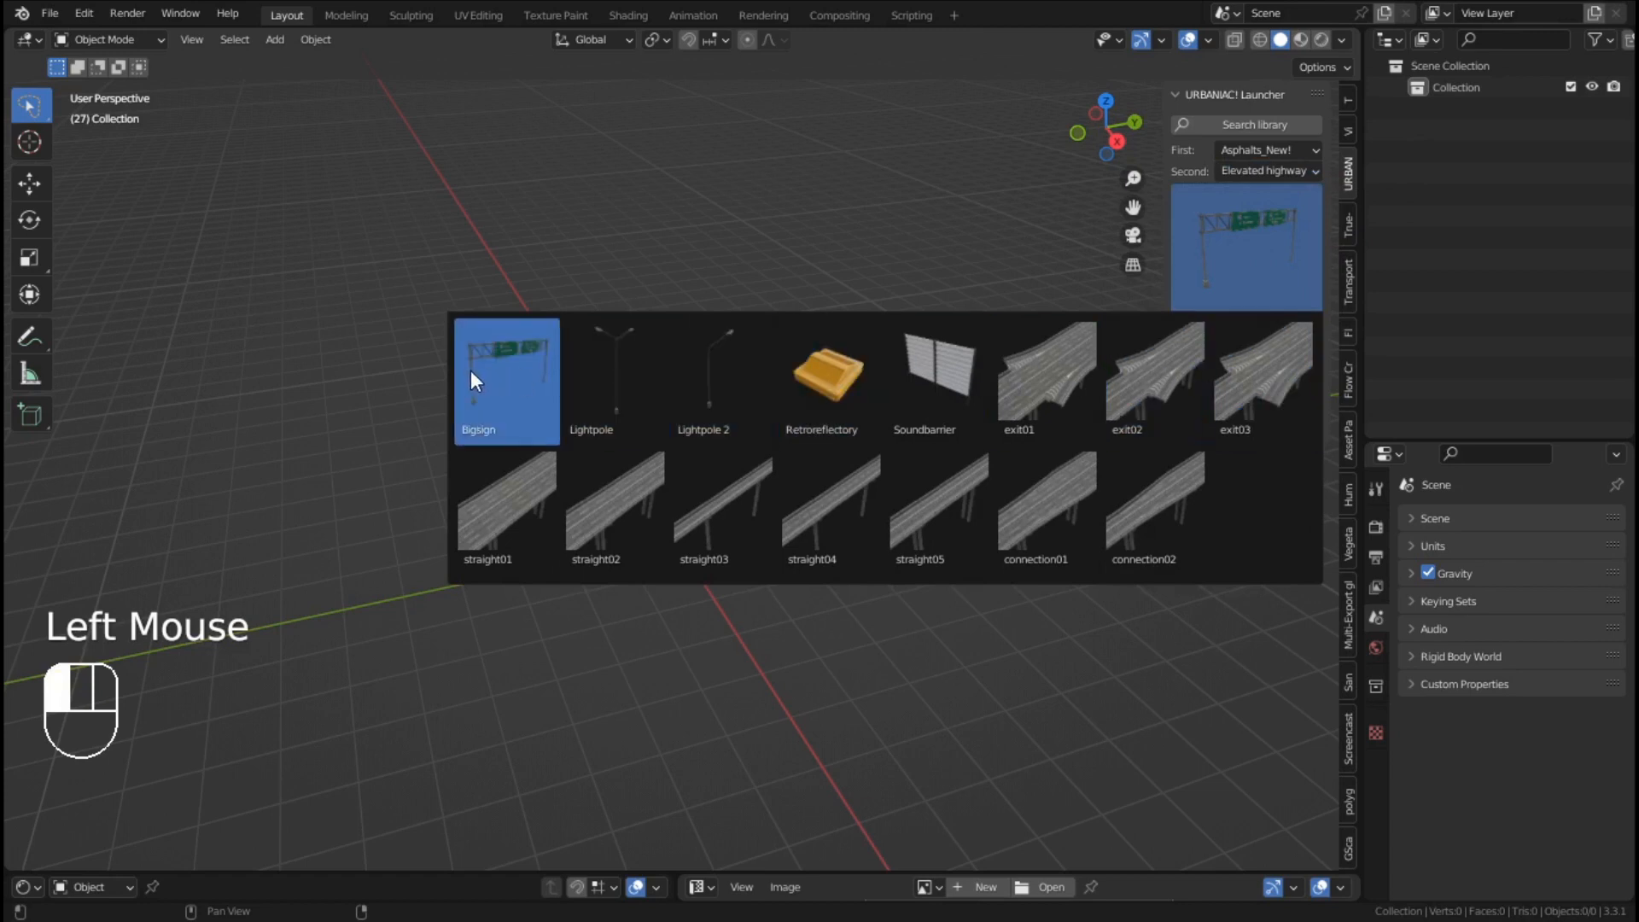
pyautogui.click(1256, 396)
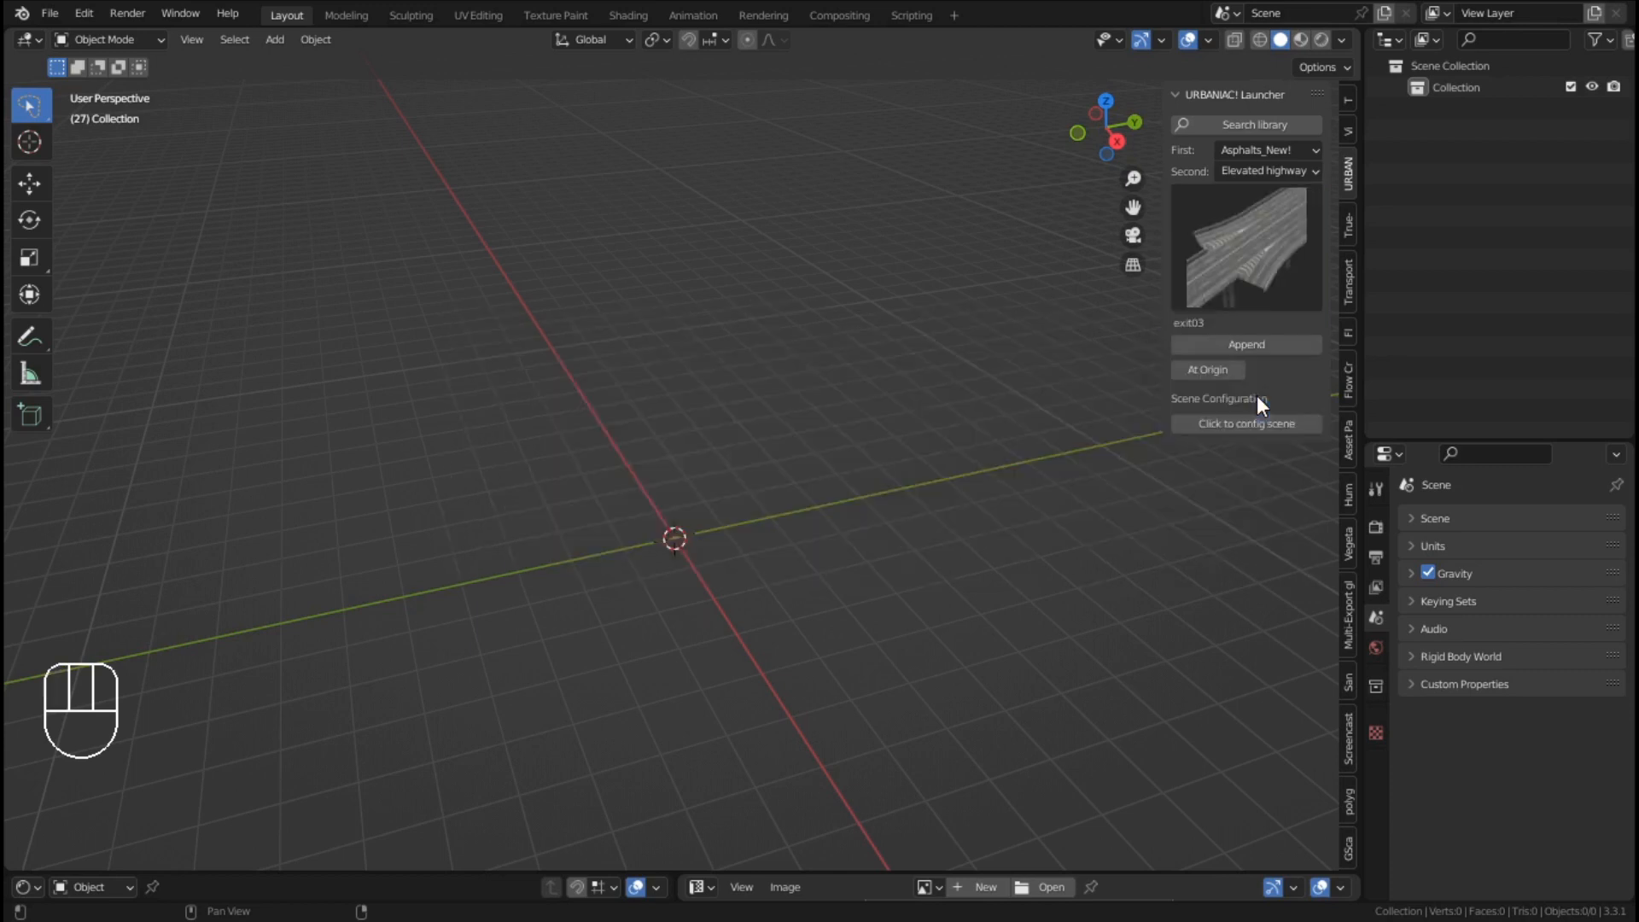
pyautogui.click(1205, 373)
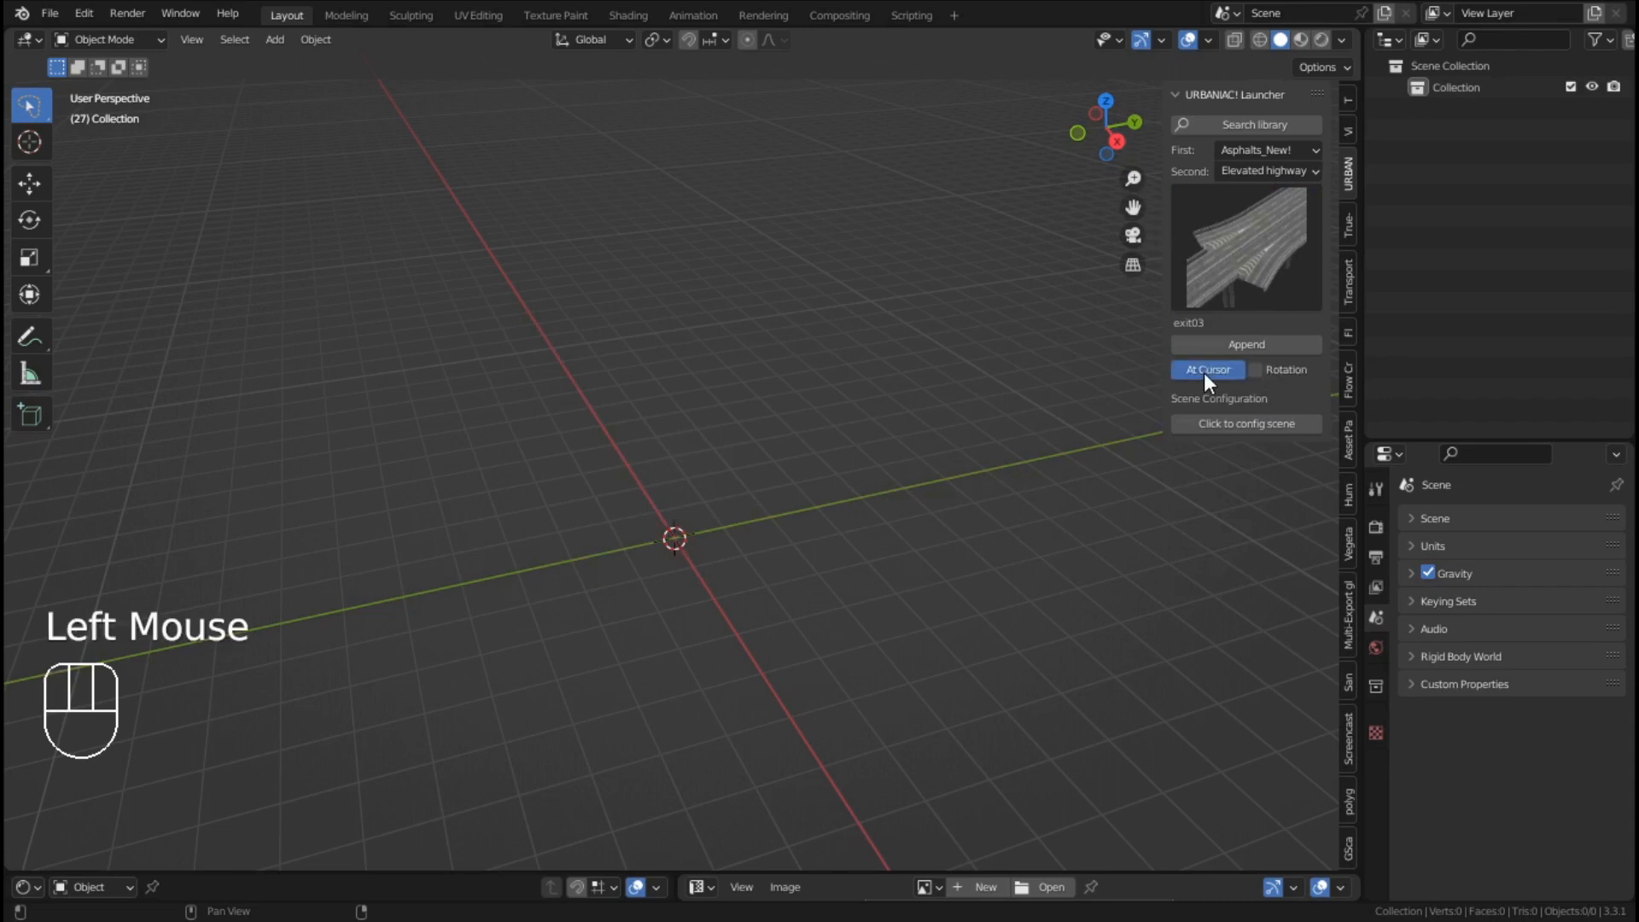
pyautogui.click(1204, 372)
pyautogui.click(1263, 344)
pyautogui.scroll(-6, 782, 570)
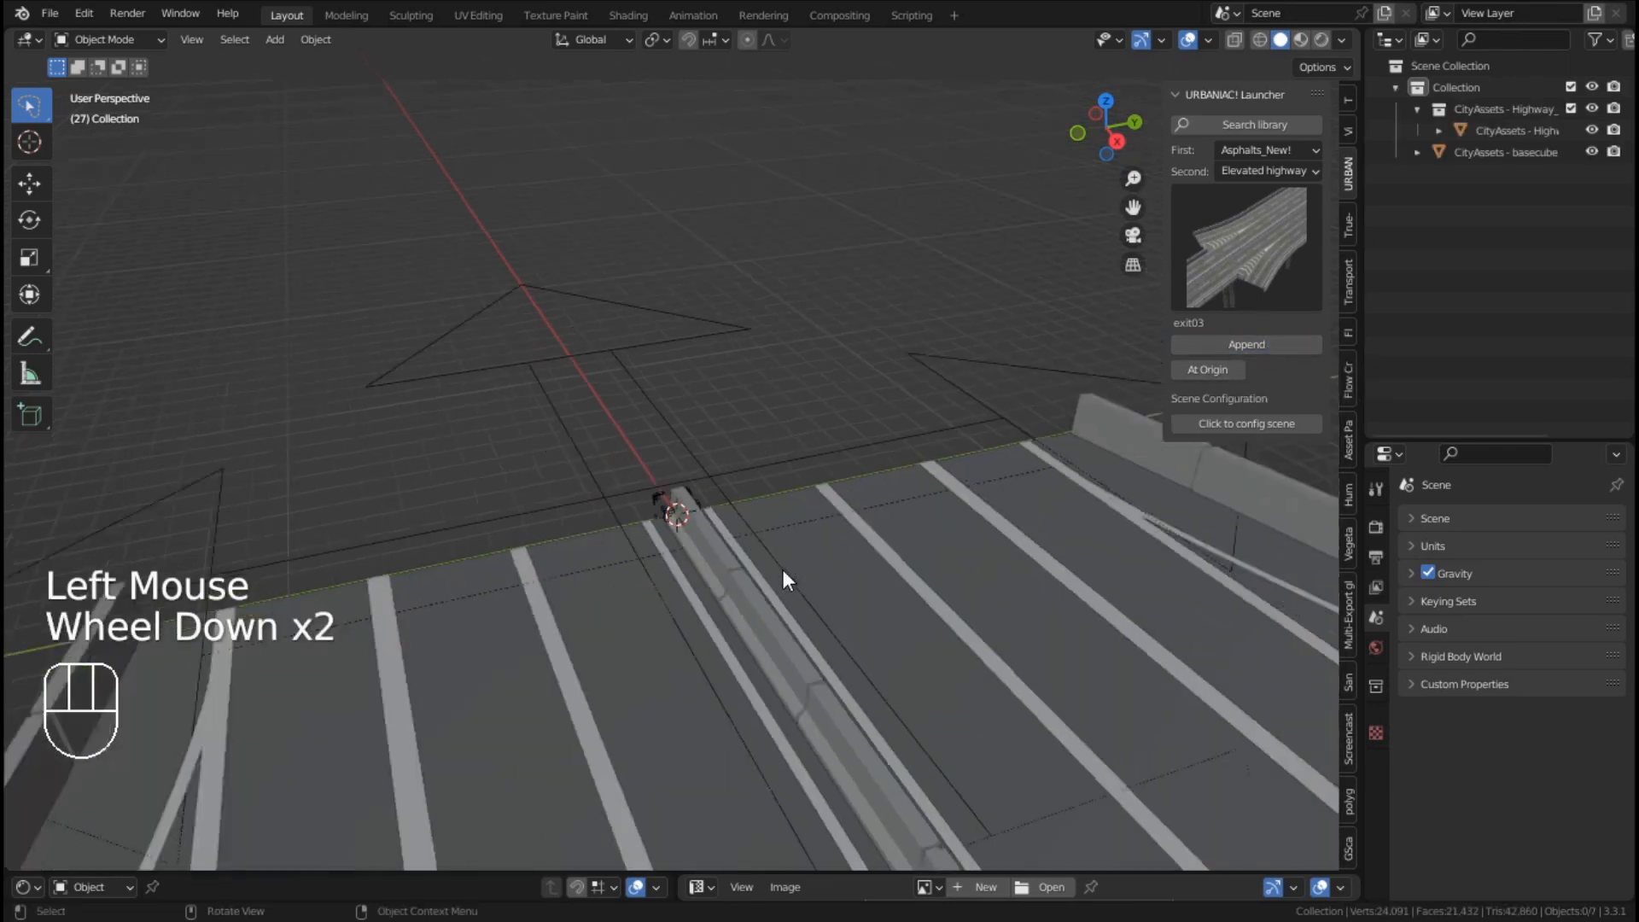
pyautogui.moveTo(779, 567); pyautogui.dragTo(943, 611, button='middle')
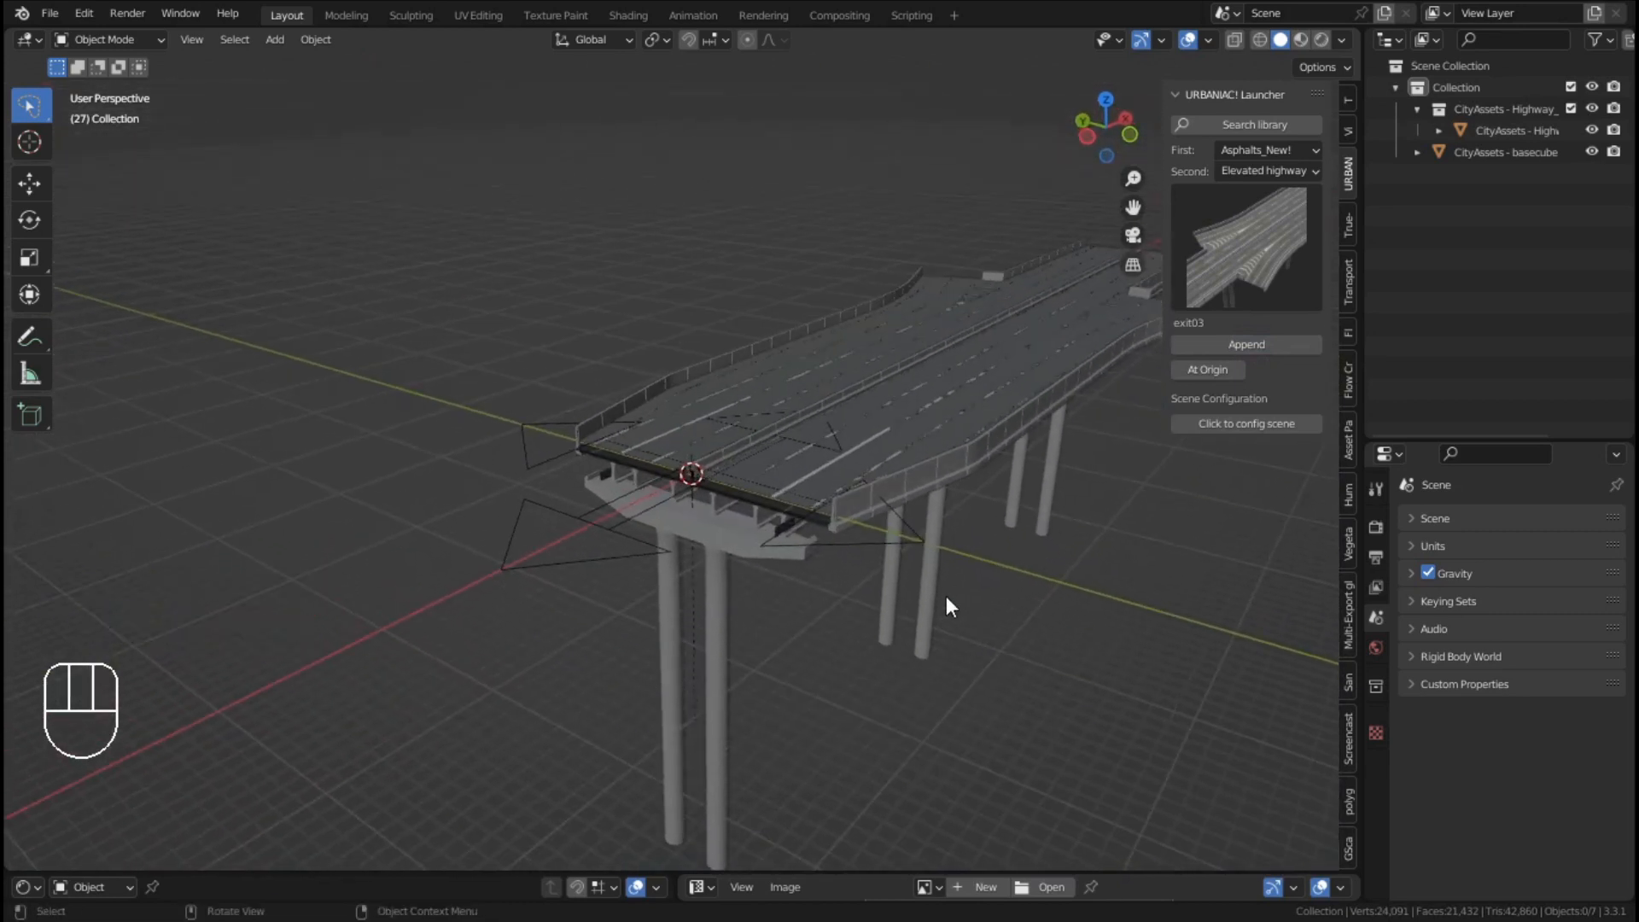
# Append the straight01 elevated highway section at the origin
pyautogui.click(1252, 295)
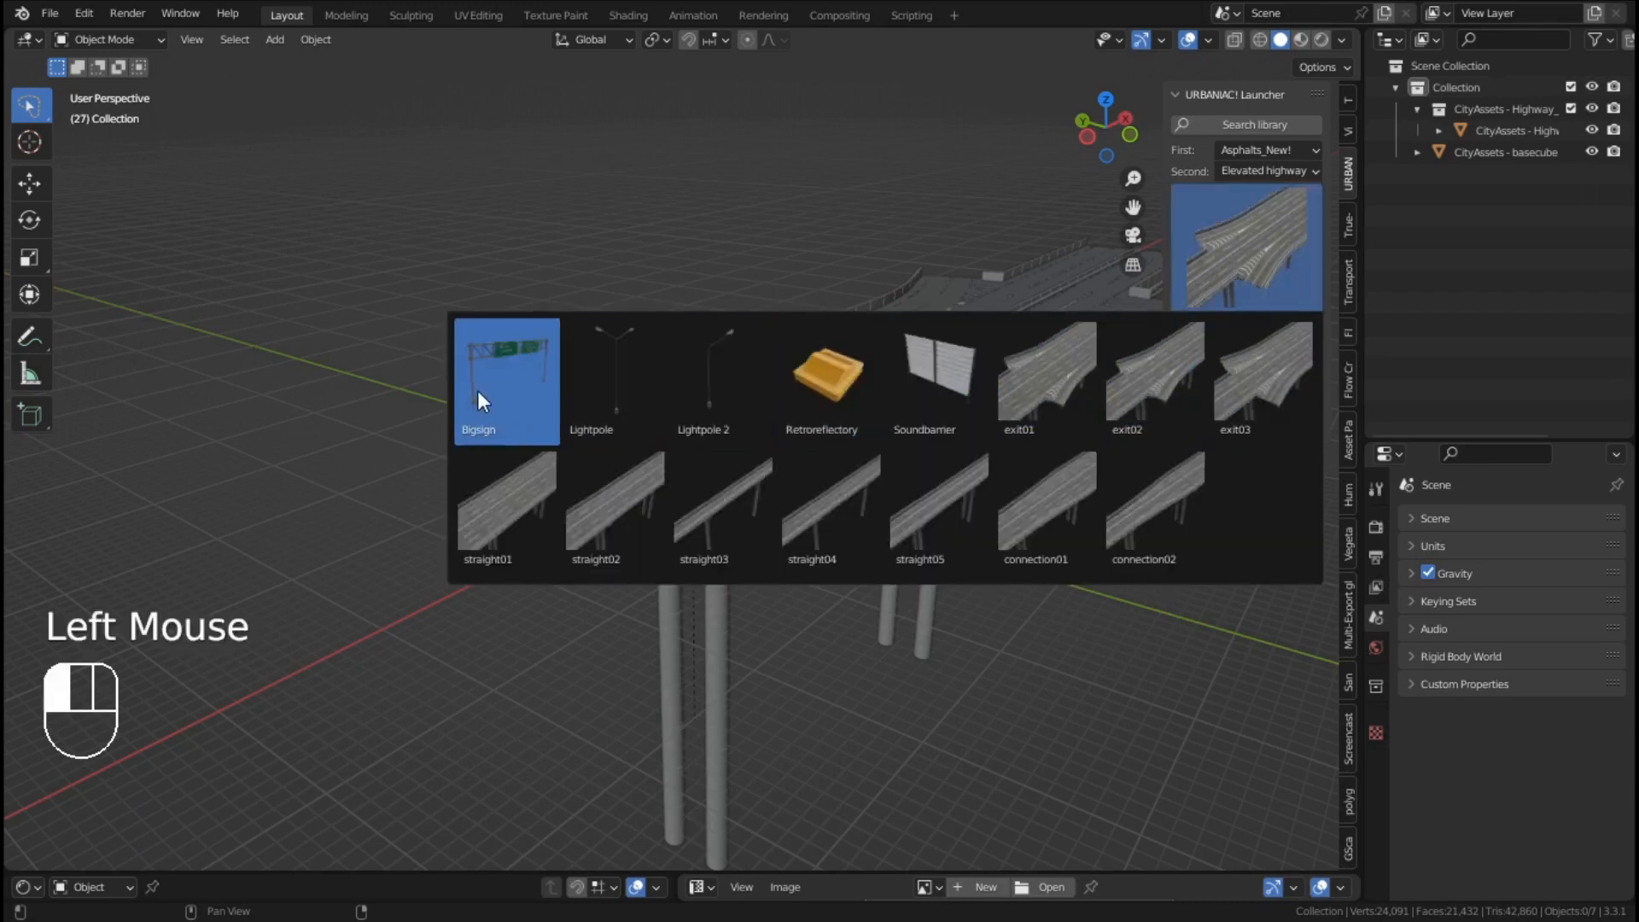
pyautogui.click(500, 490)
pyautogui.click(1285, 339)
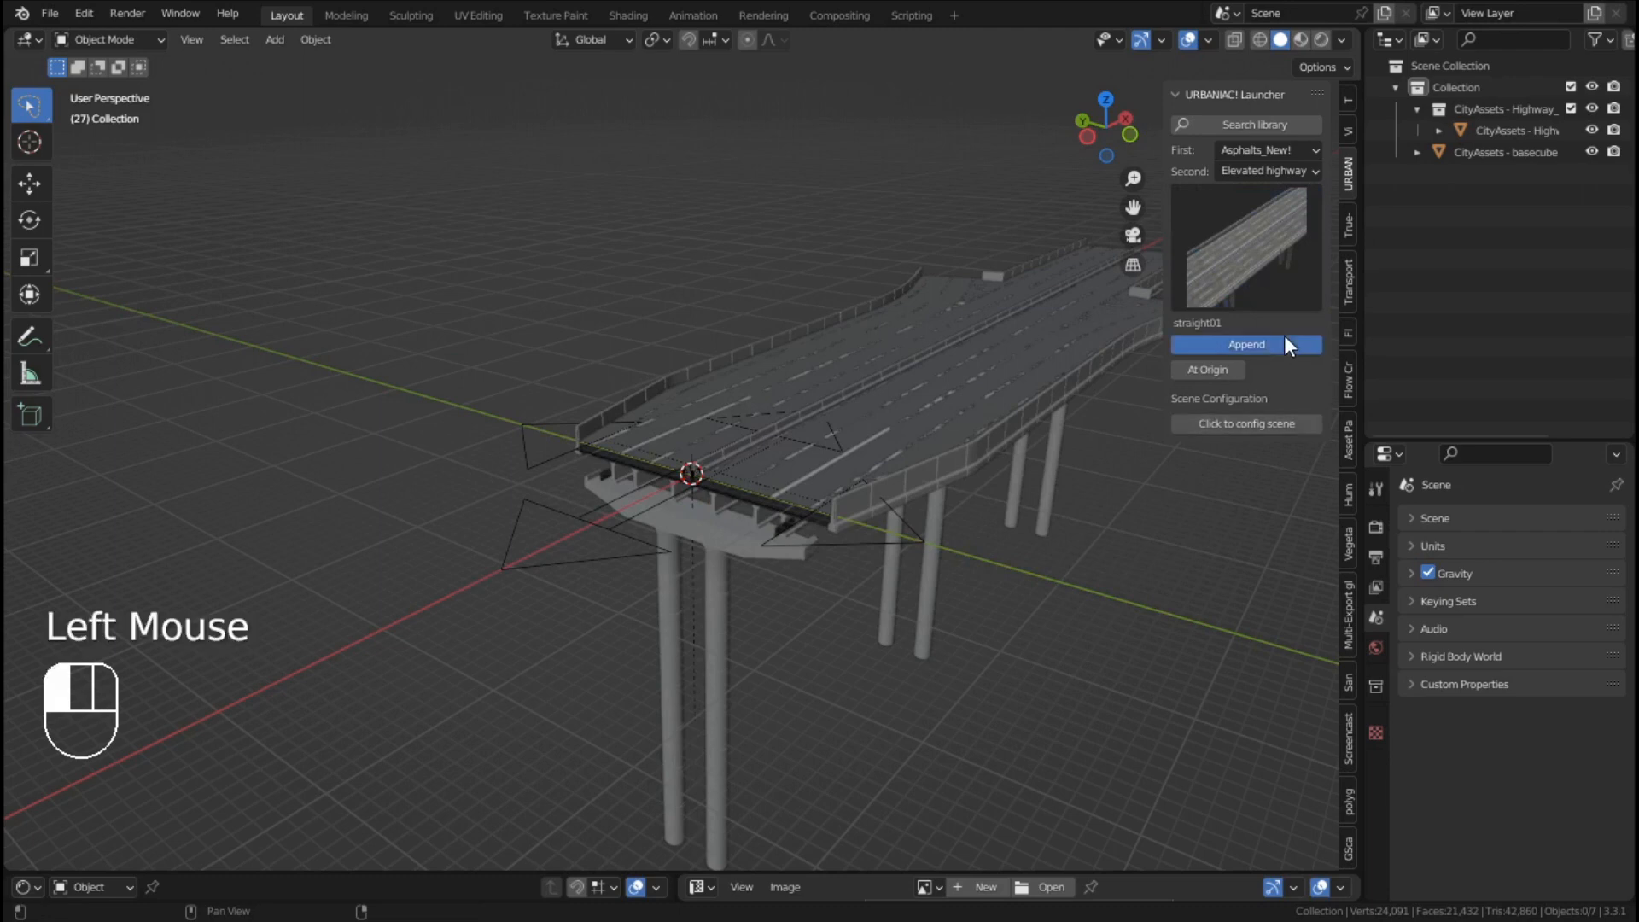
pyautogui.moveTo(1115, 658); pyautogui.dragTo(1047, 686, button='middle')
# Expand the straight01 section's hierarchy, select its parent control object and try moving the section with it
pyautogui.click(1440, 174)
pyautogui.click(1459, 217)
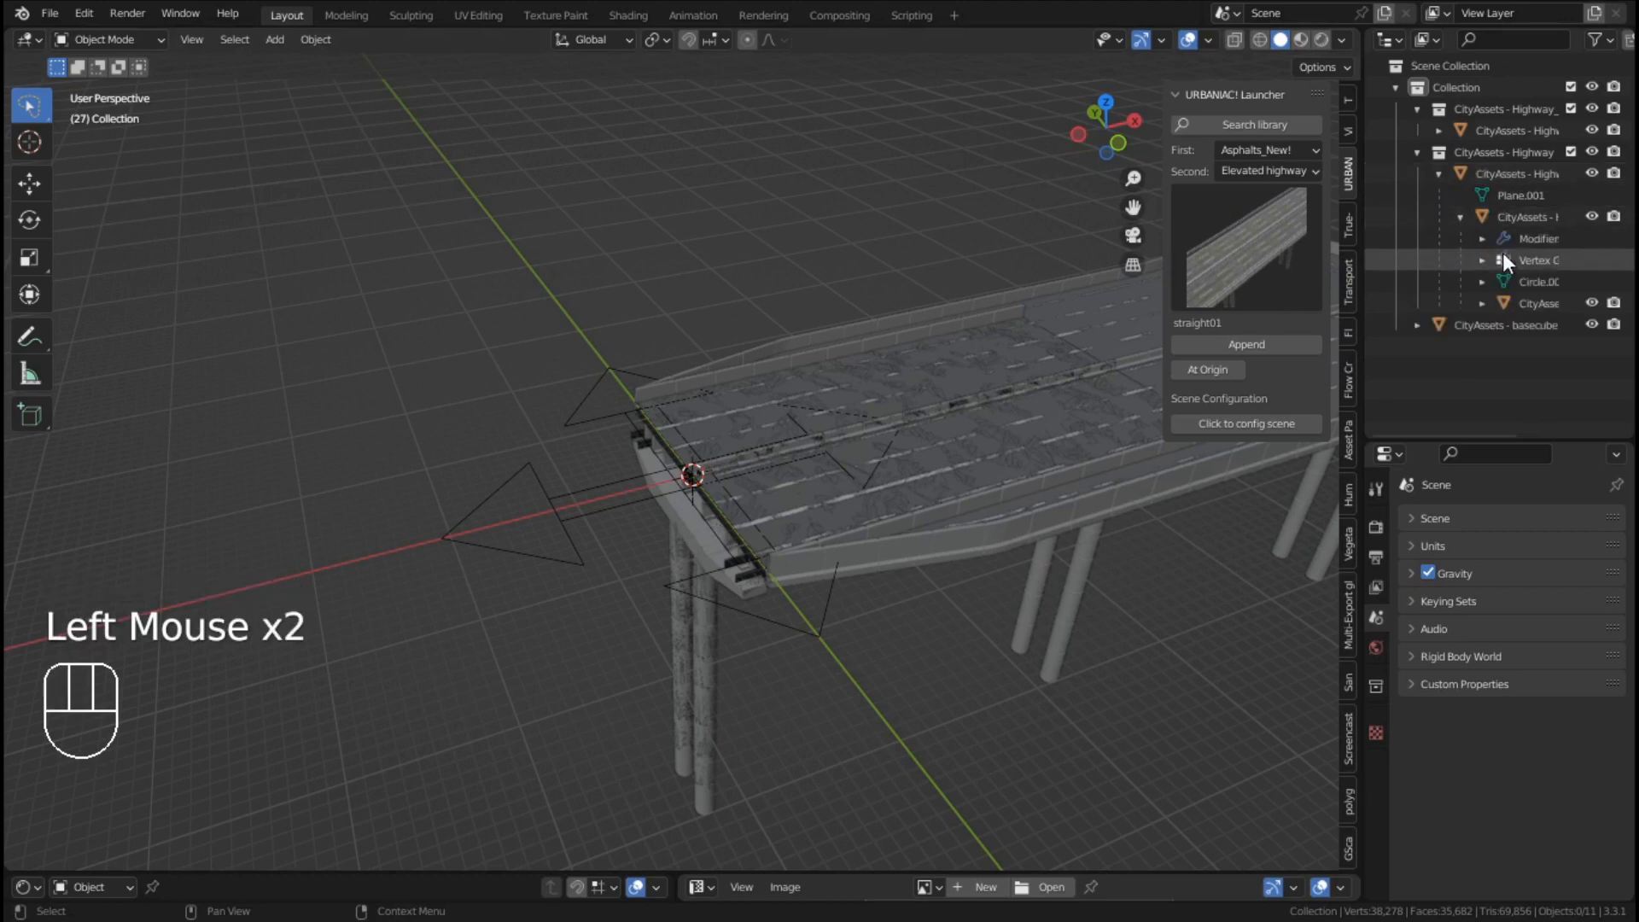
pyautogui.click(1491, 176)
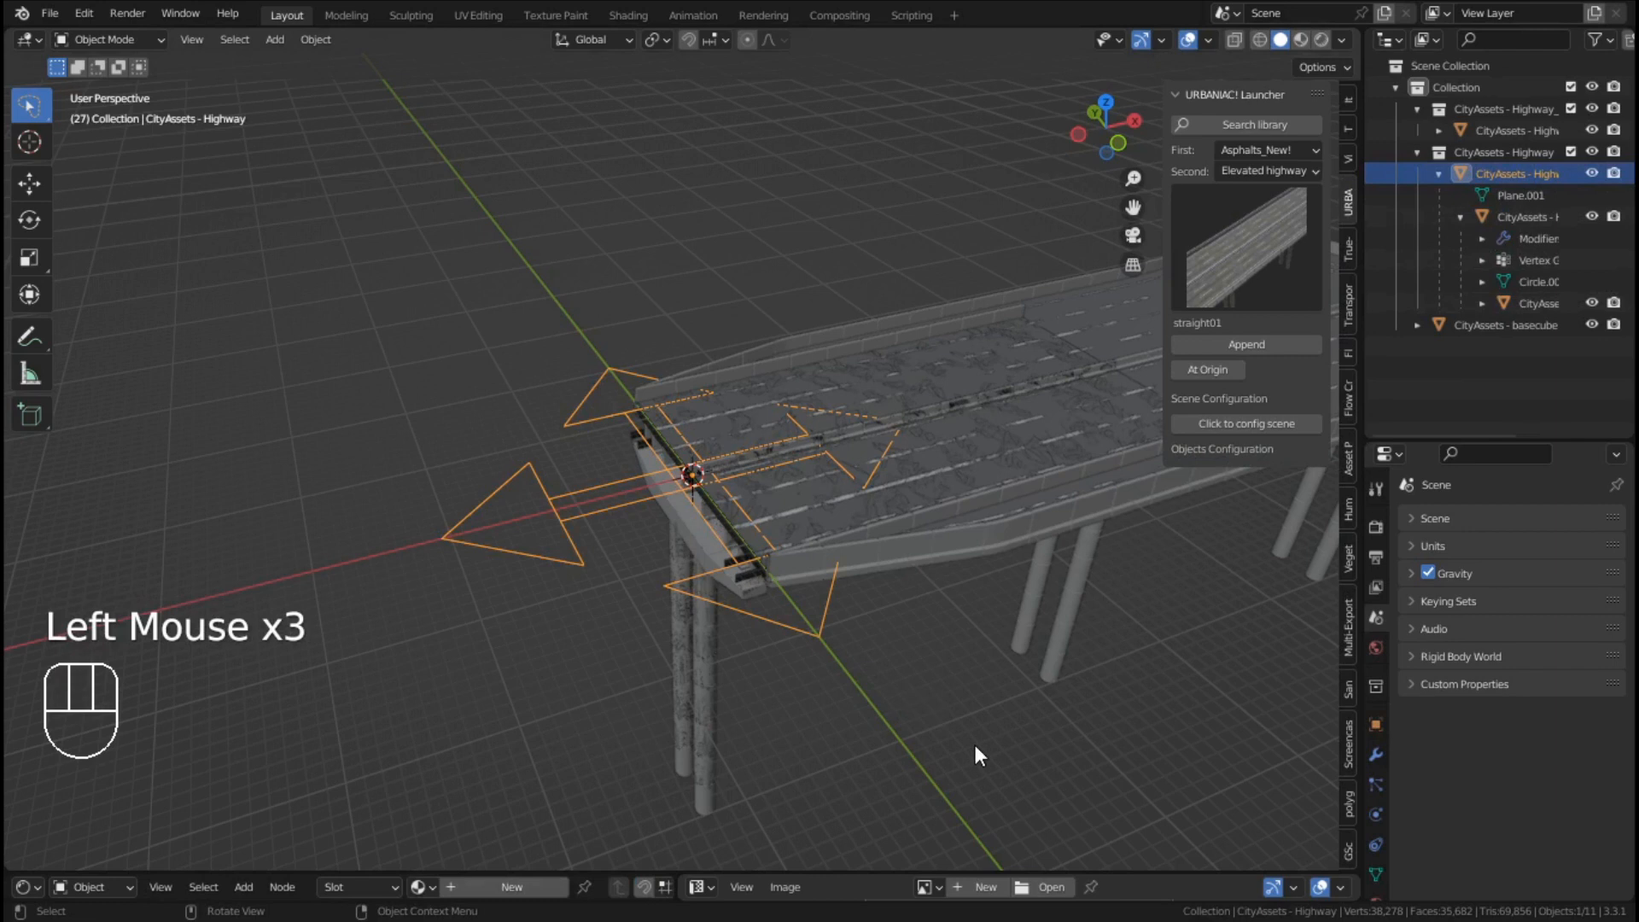
pyautogui.press('g')
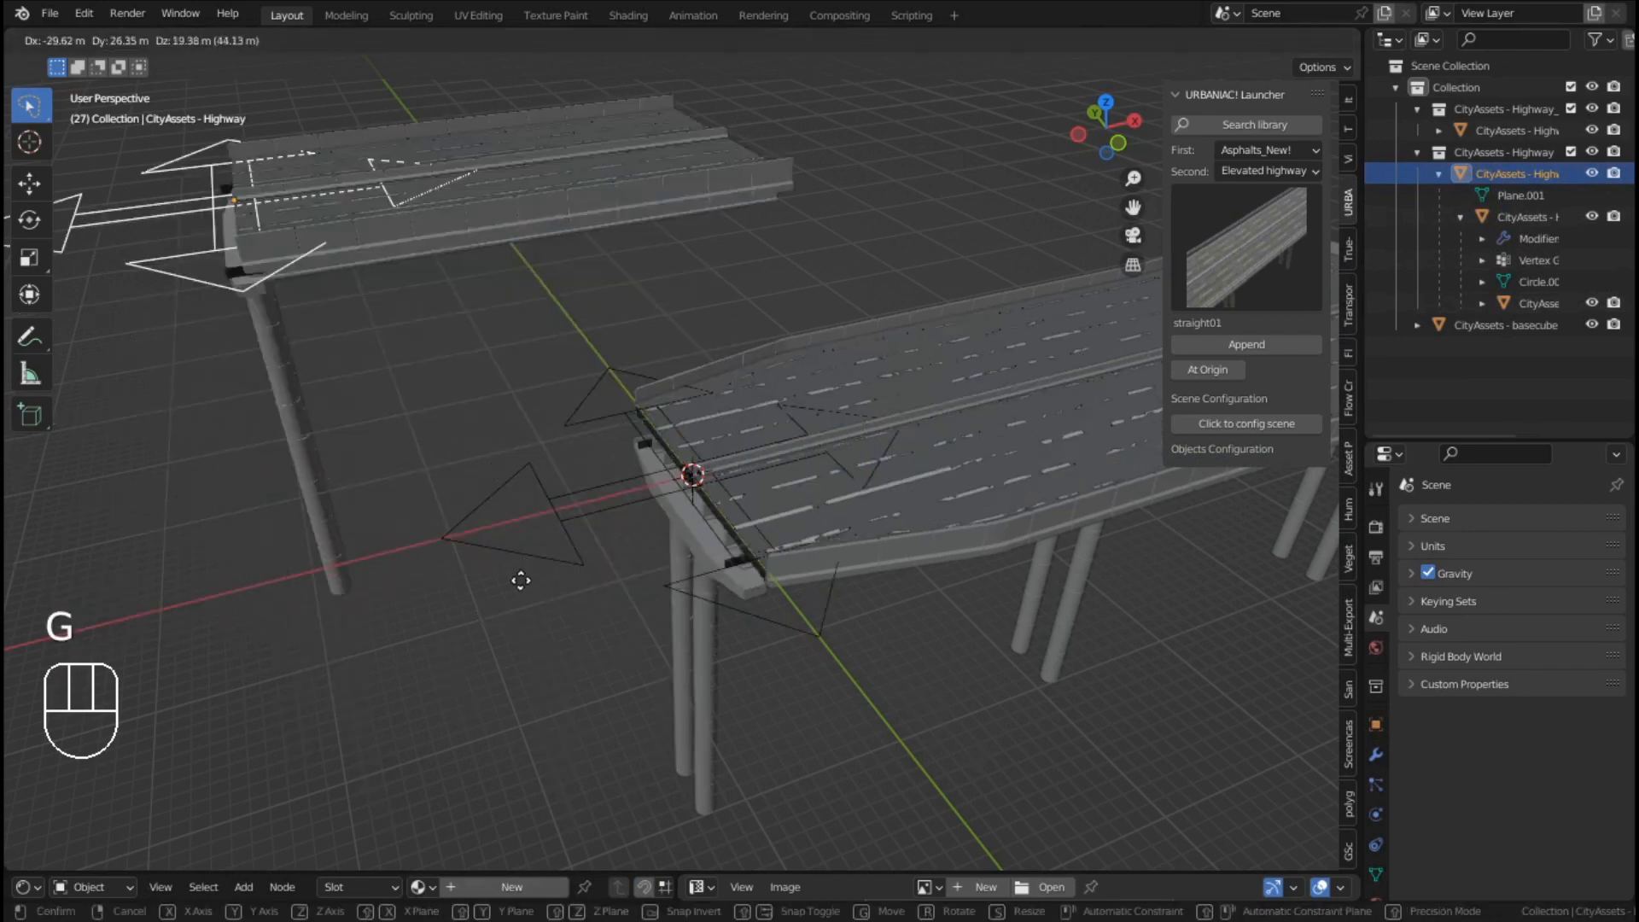
pyautogui.rightClick(426, 577)
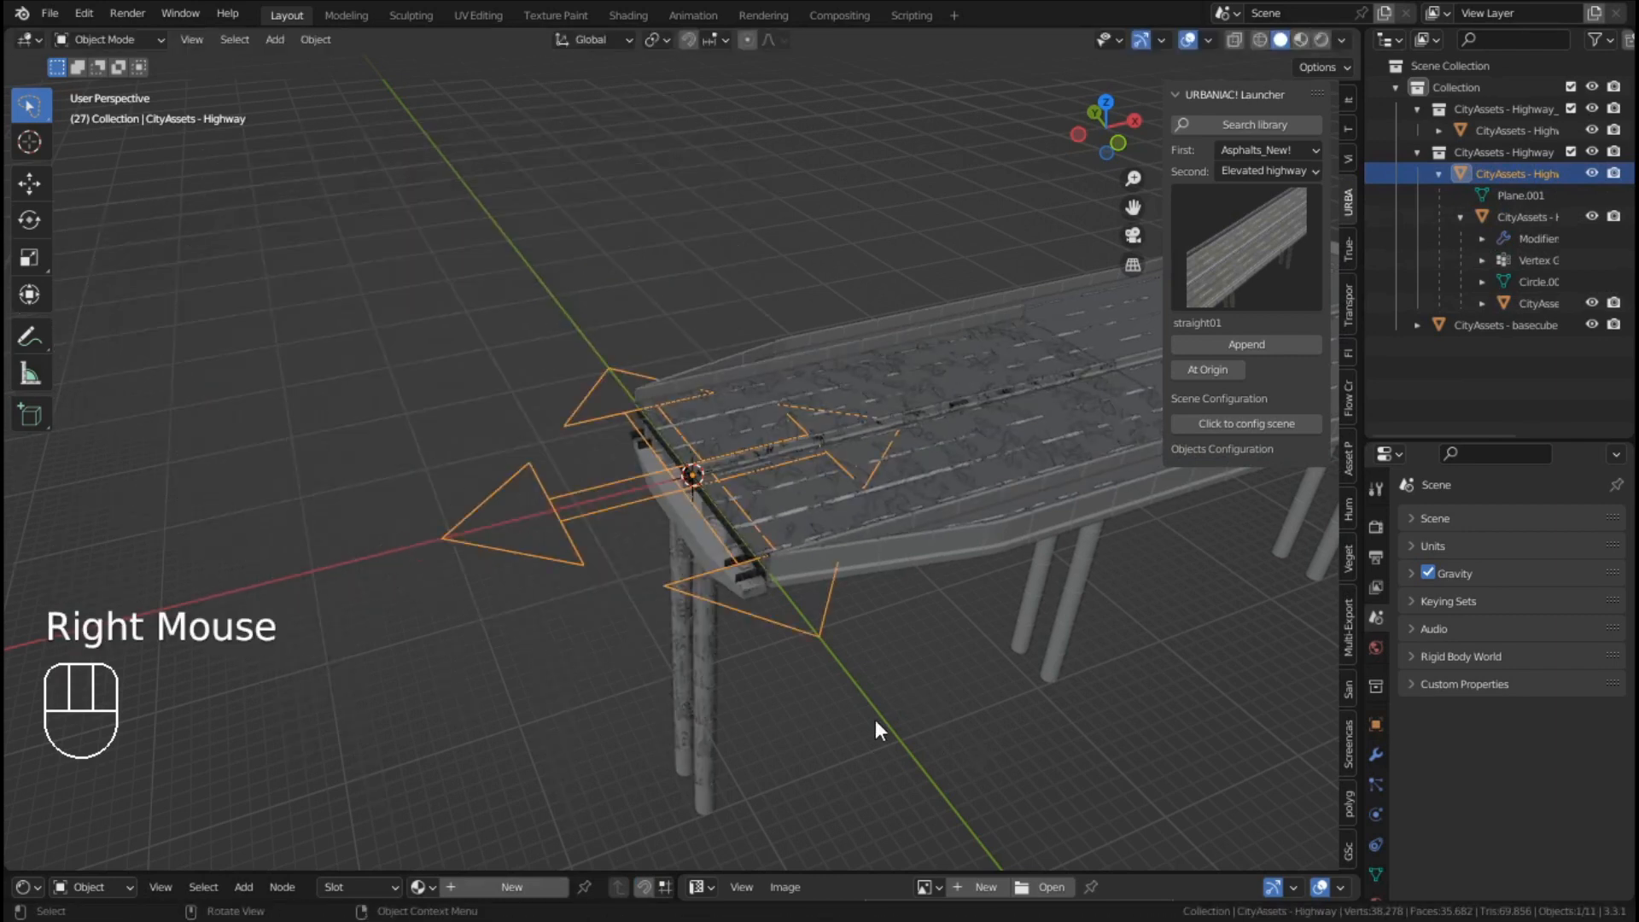
# Rotate the straight01 section 180° around the global Z axis
pyautogui.scroll(-2, 877, 730)
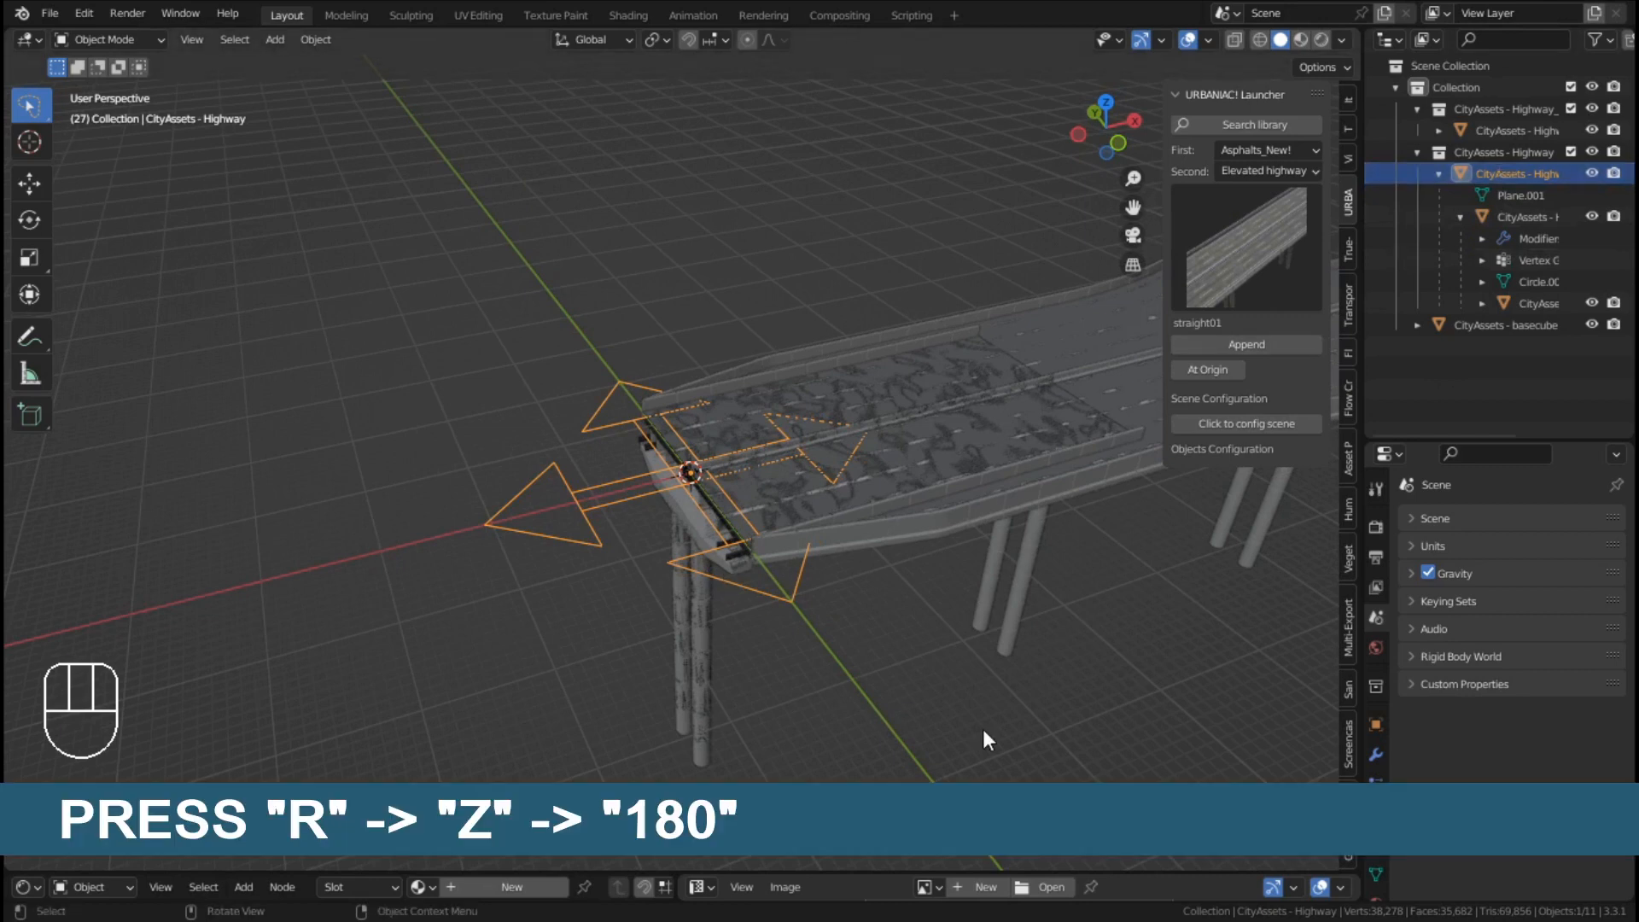
pyautogui.press('r')
pyautogui.press('z')
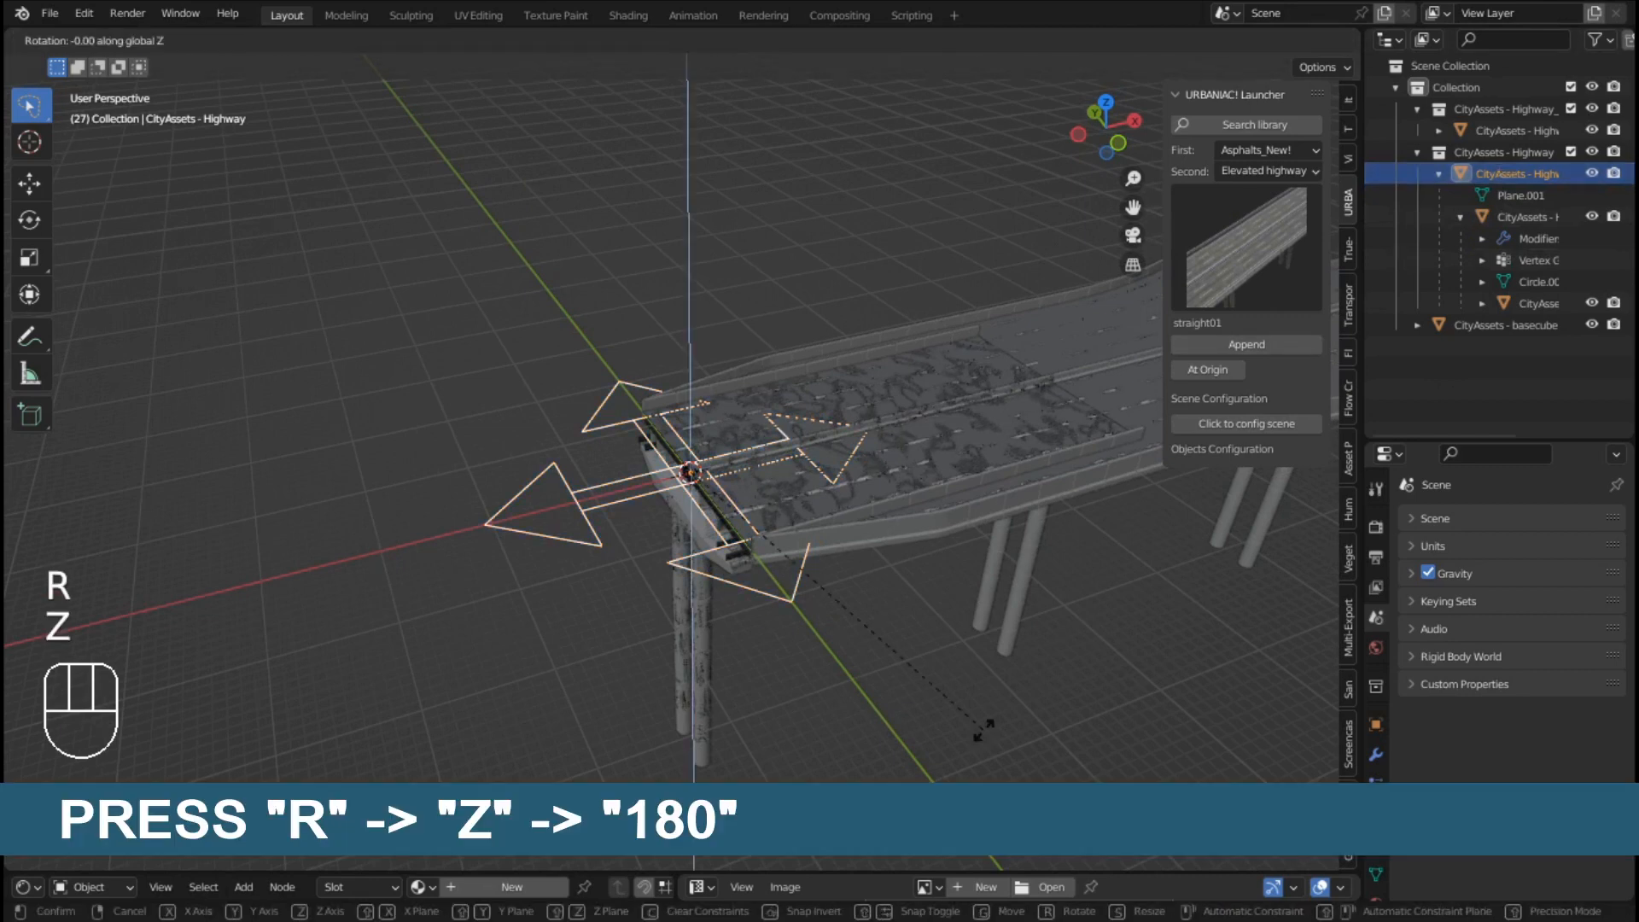
pyautogui.press('KP_1')
pyautogui.press('KP_8')
pyautogui.press('KP_0')
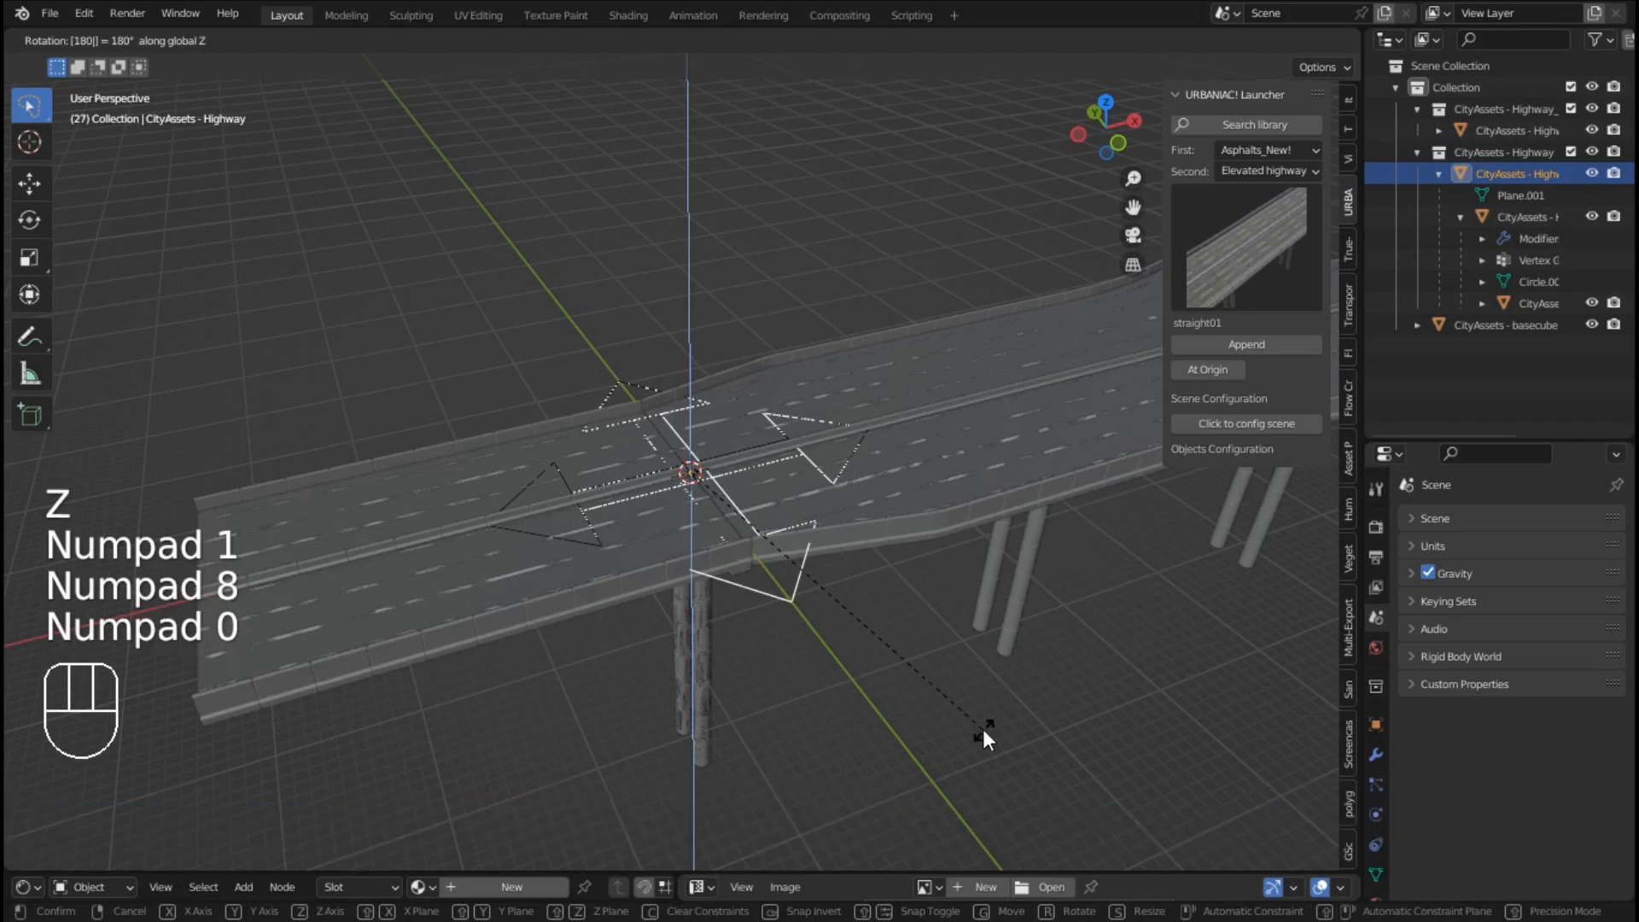
pyautogui.press('Return')
# Set the Array modifier count of the straight01 section's structure to 5
pyautogui.moveTo(981, 755); pyautogui.dragTo(422, 508, button='middle')
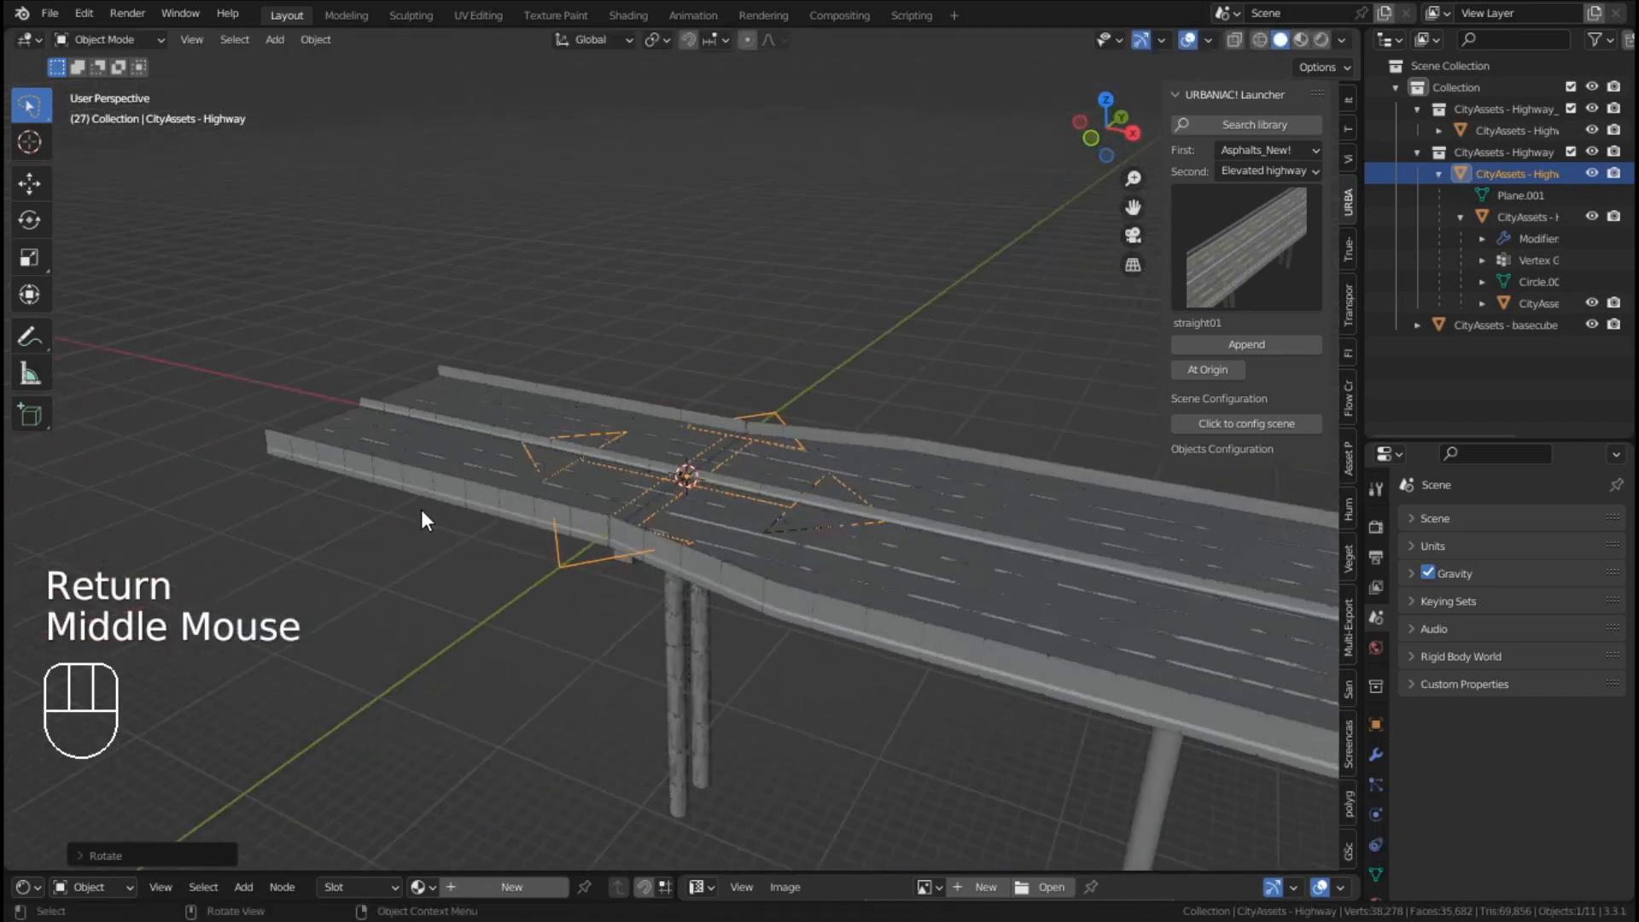
pyautogui.click(438, 485)
pyautogui.click(1376, 753)
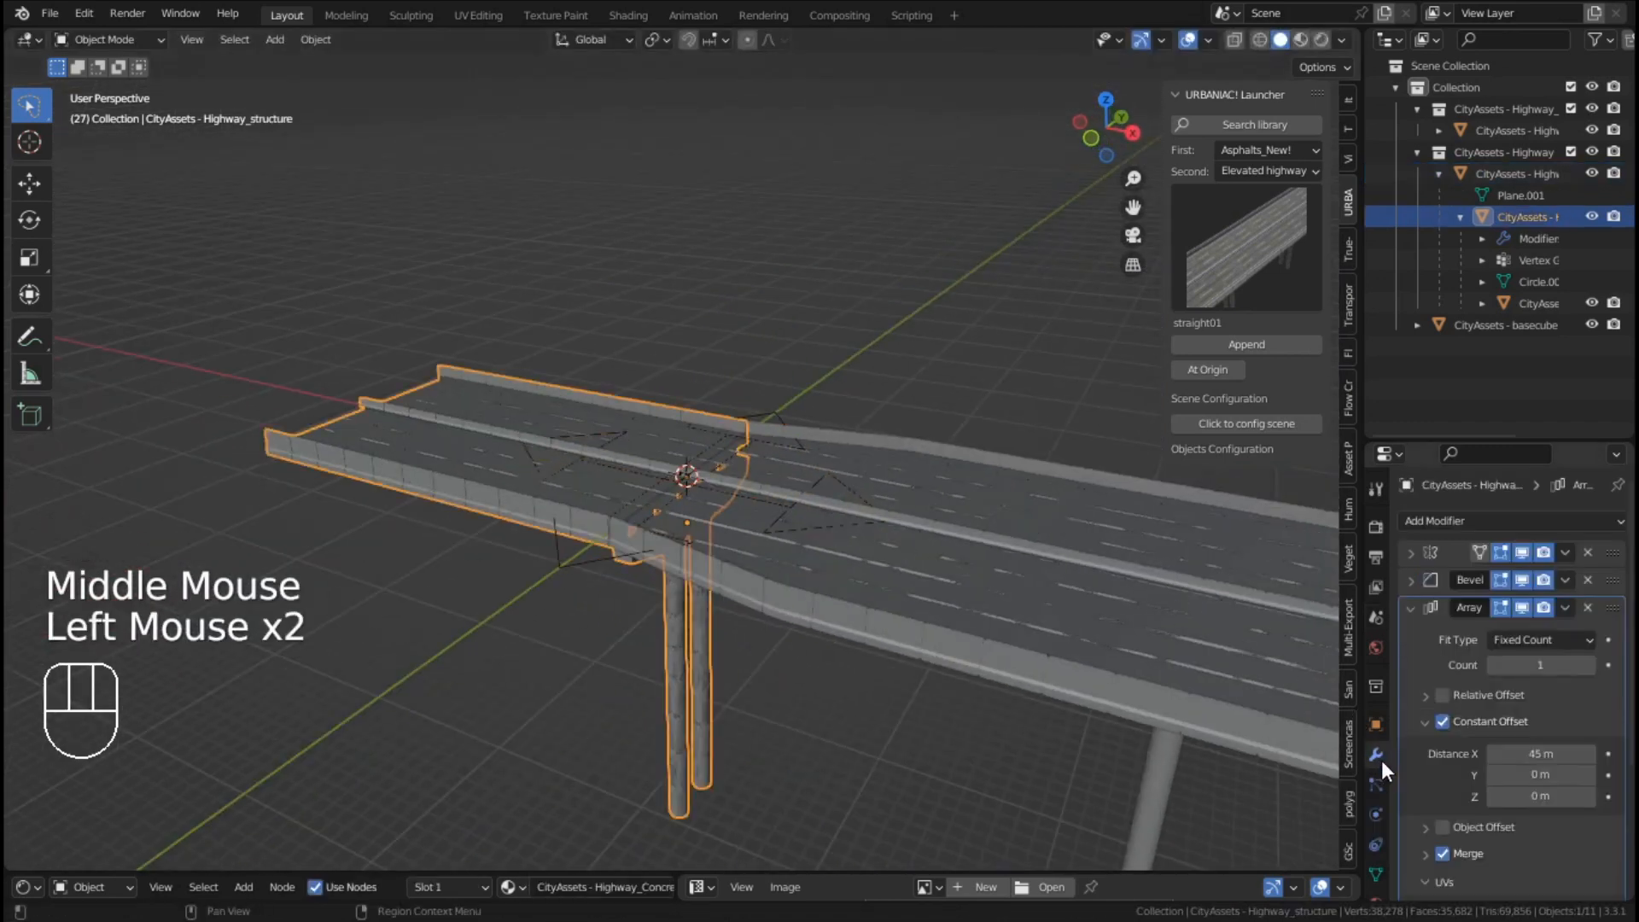
pyautogui.click(1590, 665)
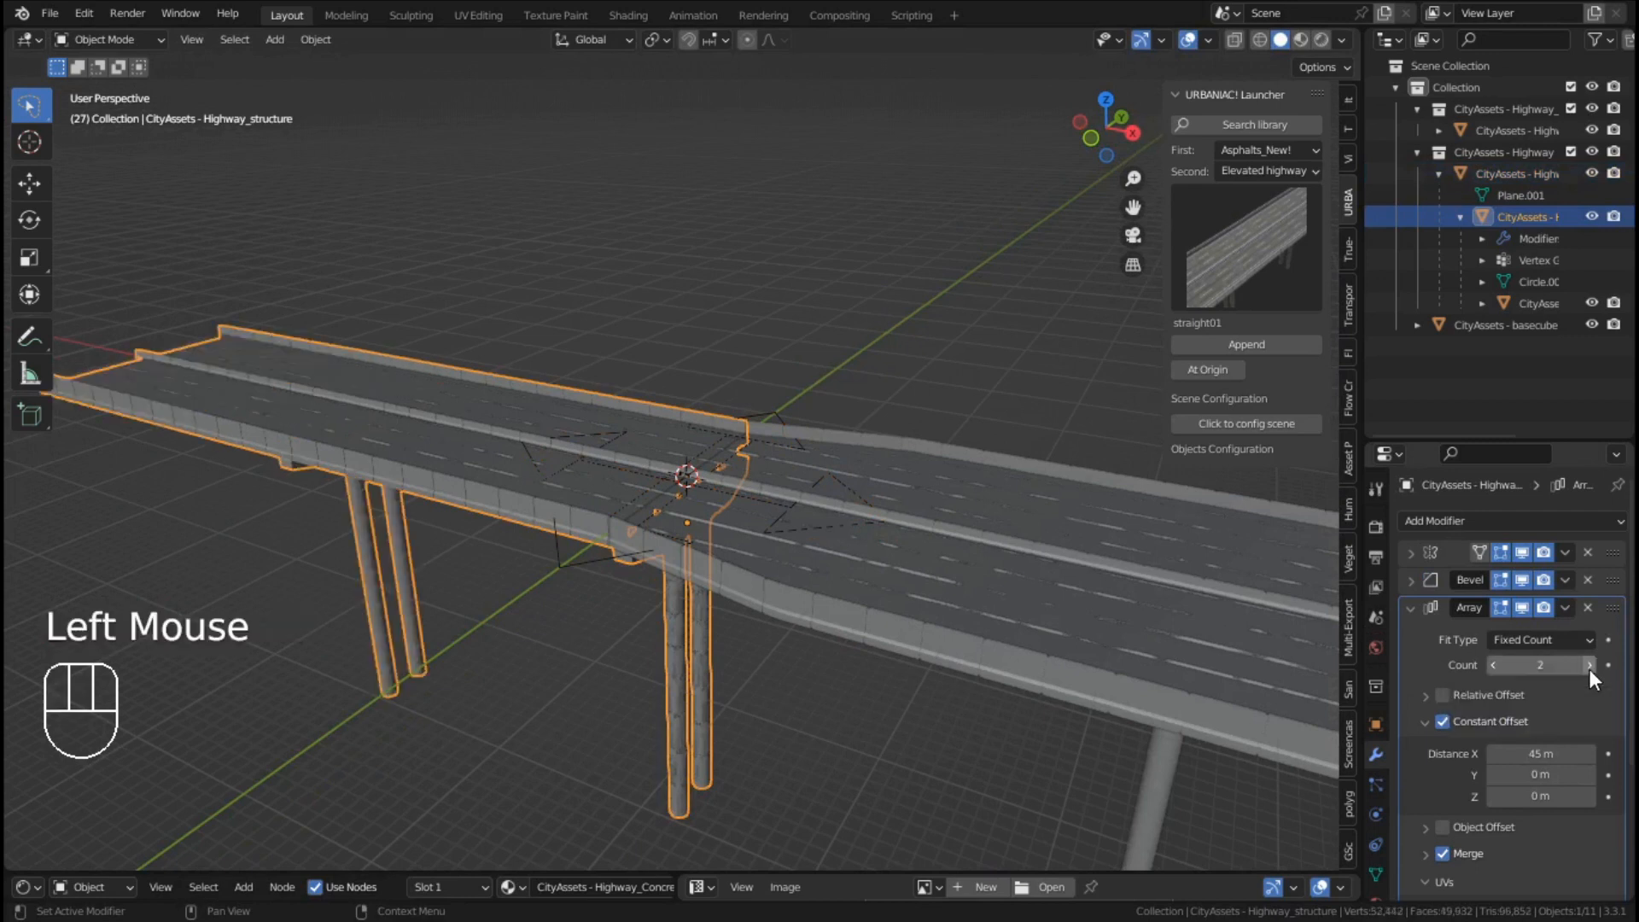
pyautogui.click(1589, 665)
pyautogui.click(1589, 665)
pyautogui.click(1590, 665)
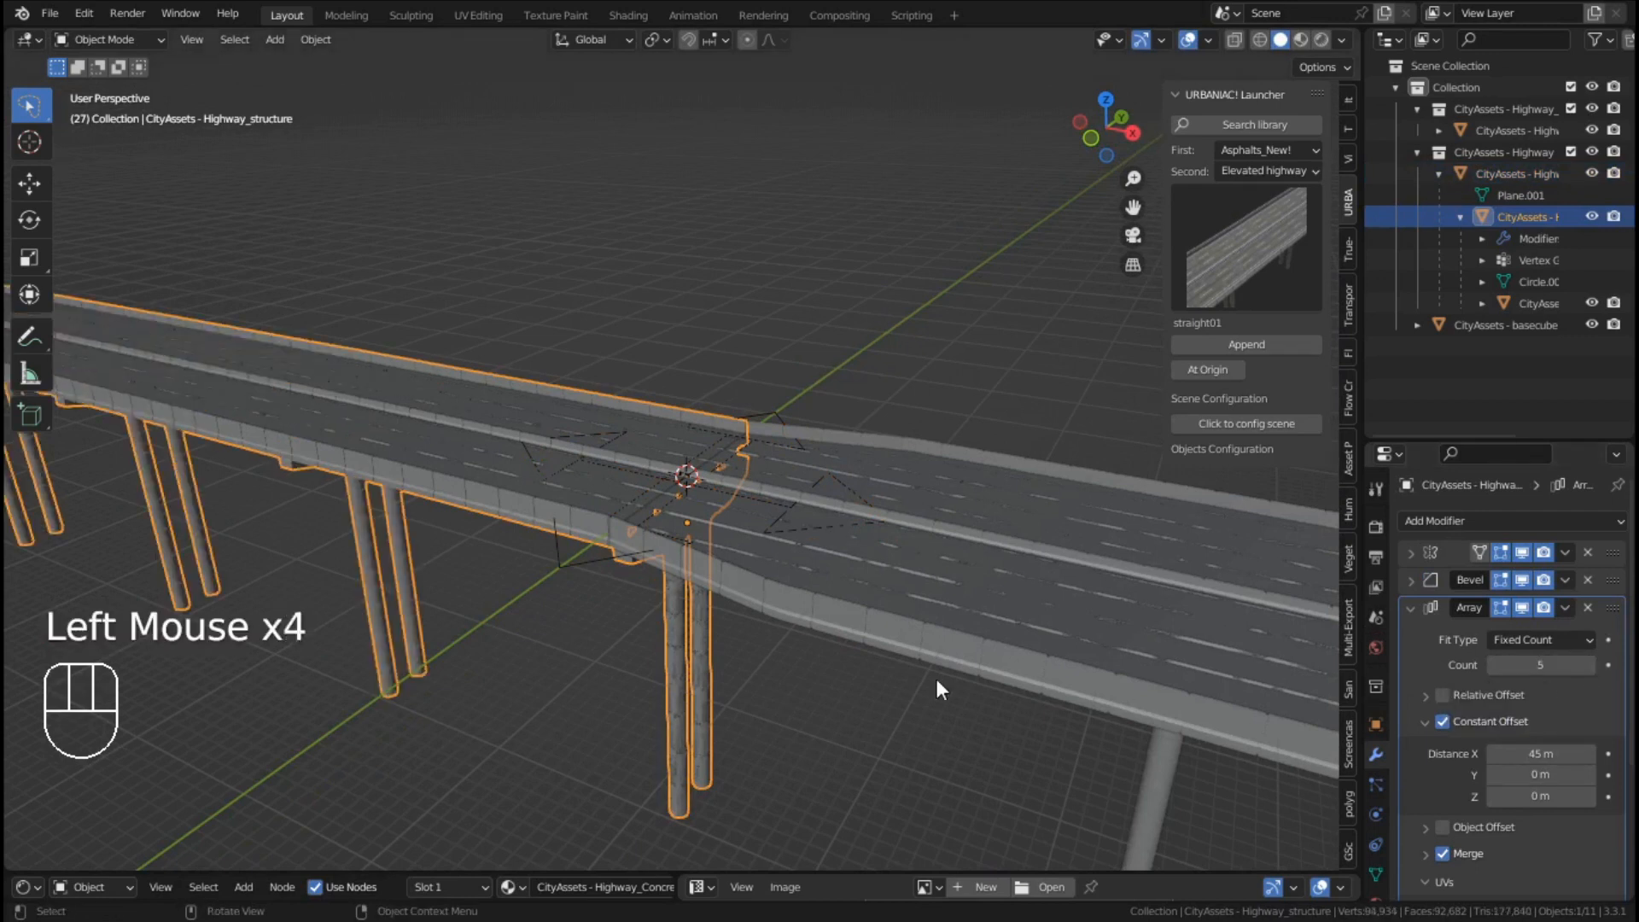
# Examine the Array modifier of the straight01 road surface, then reselect the section's parent control object
pyautogui.scroll(-2, 935, 679)
pyautogui.keyDown('shift'); pyautogui.moveTo(846, 676); pyautogui.dragTo(973, 702, button='middle'); pyautogui.keyUp('shift')
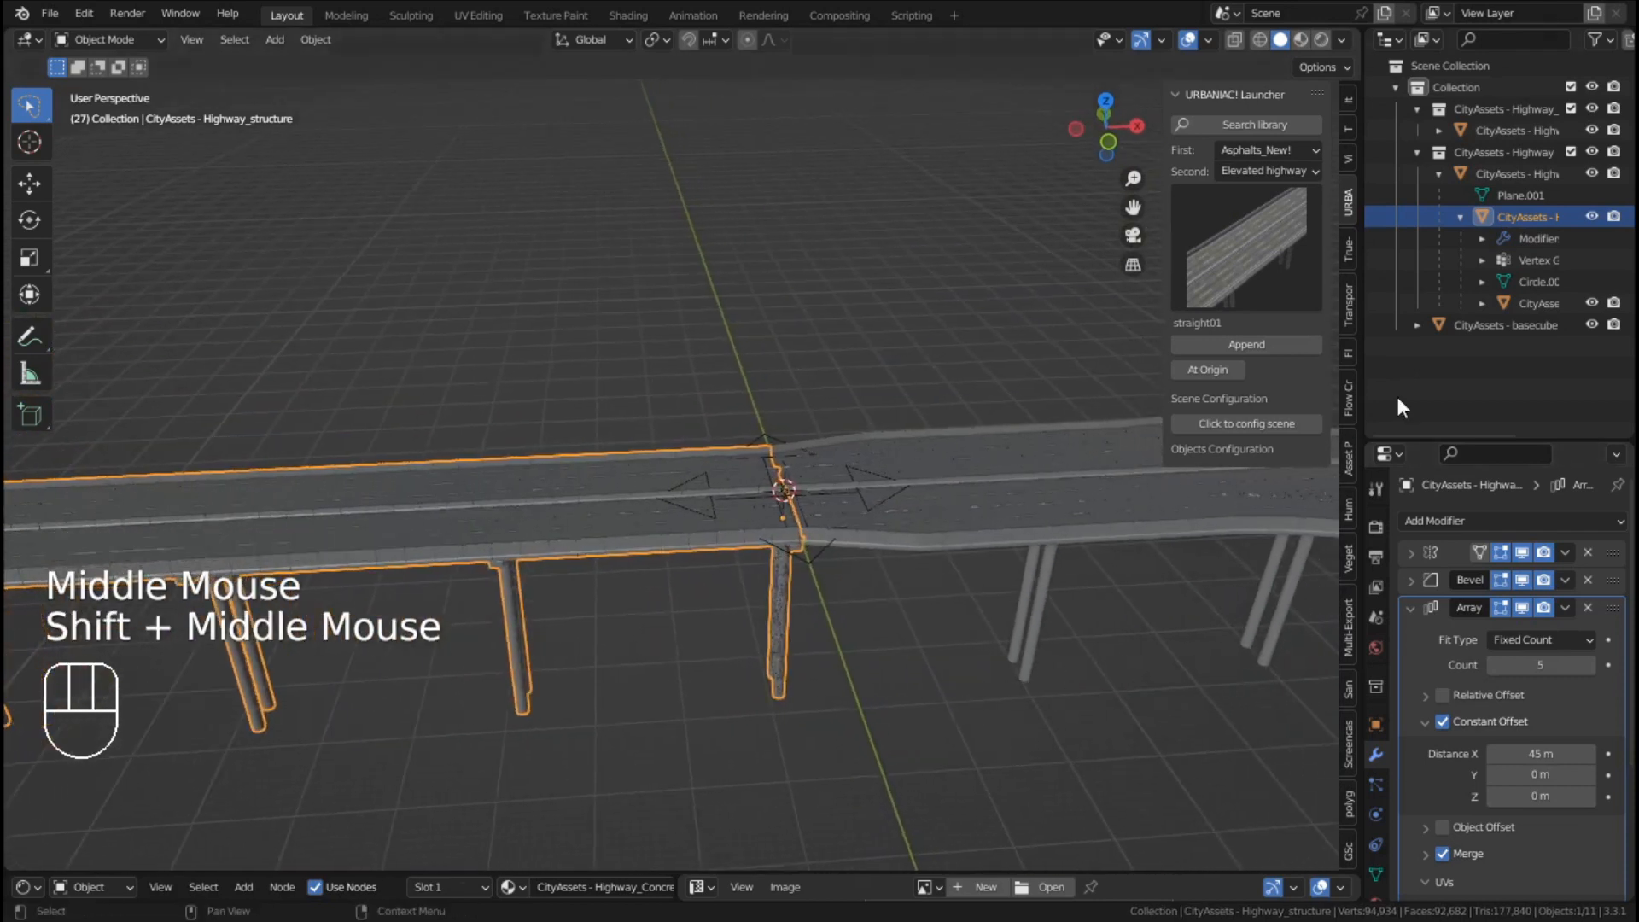
pyautogui.click(1527, 305)
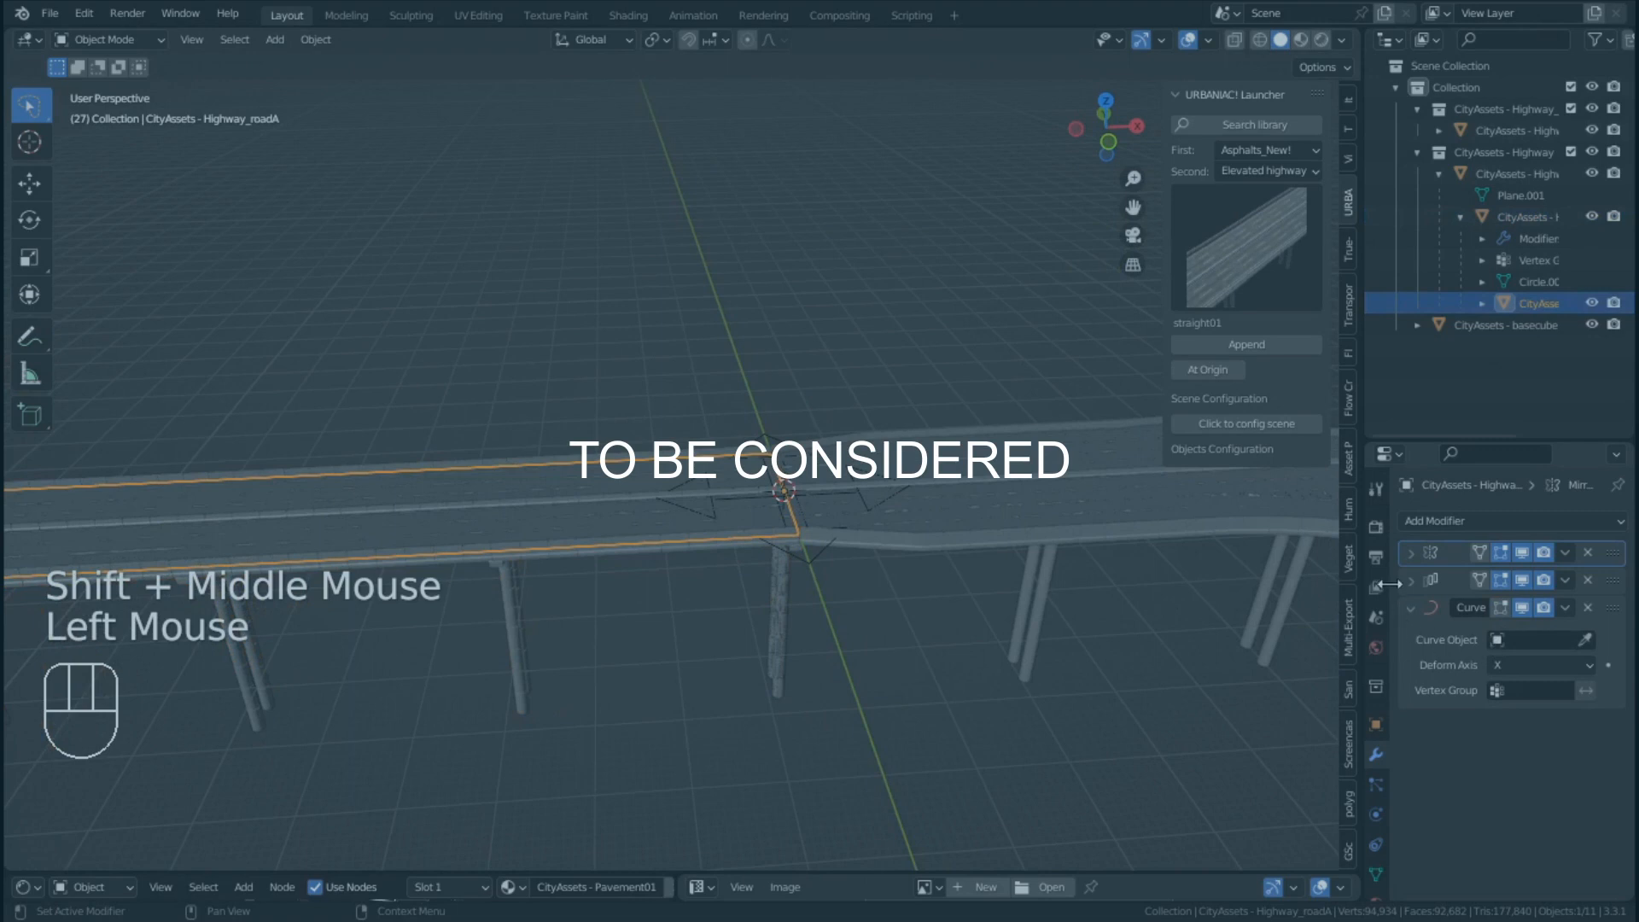
pyautogui.click(1409, 580)
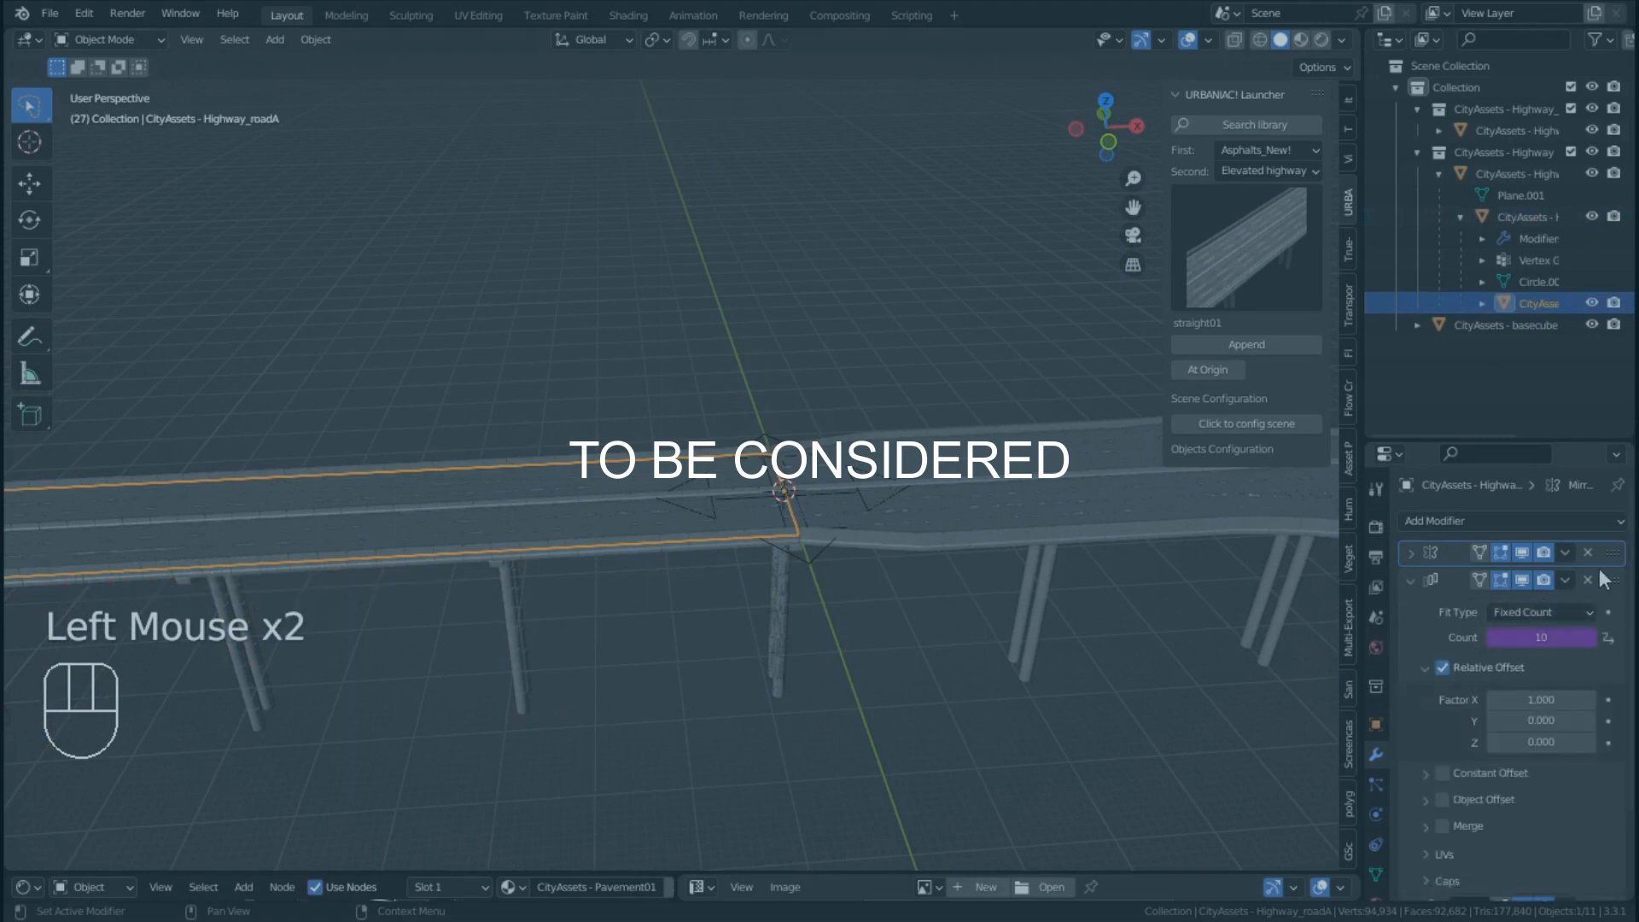
pyautogui.click(1493, 172)
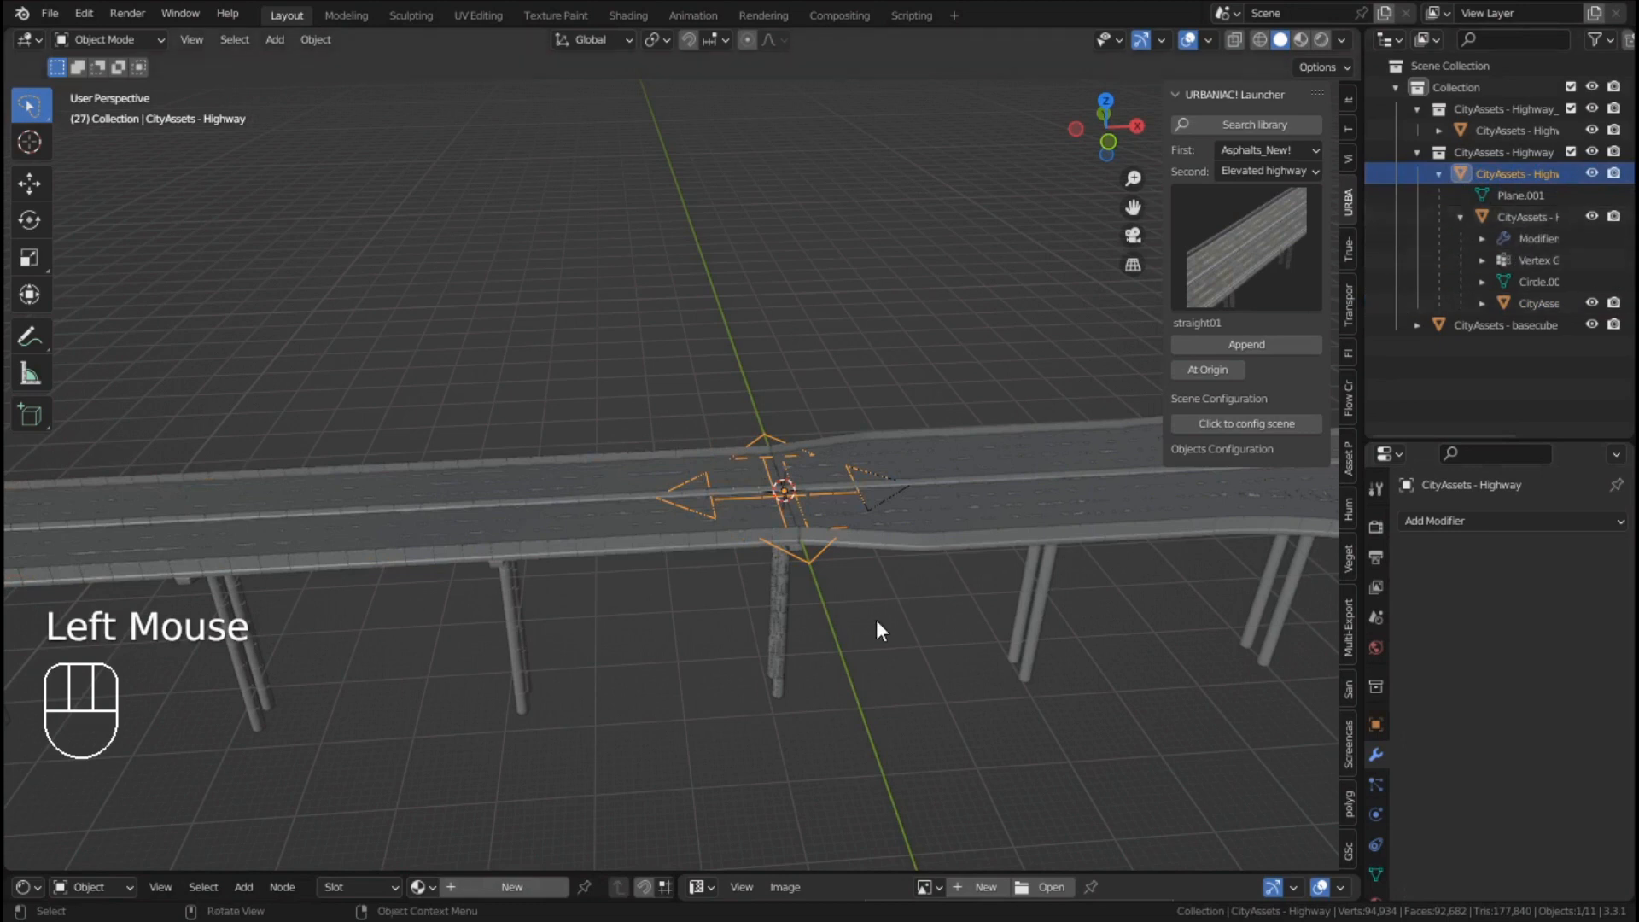
# Append the straight02 elevated highway section at the origin
pyautogui.keyDown('shift'); pyautogui.moveTo(1022, 620); pyautogui.dragTo(535, 632, button='middle'); pyautogui.keyUp('shift')
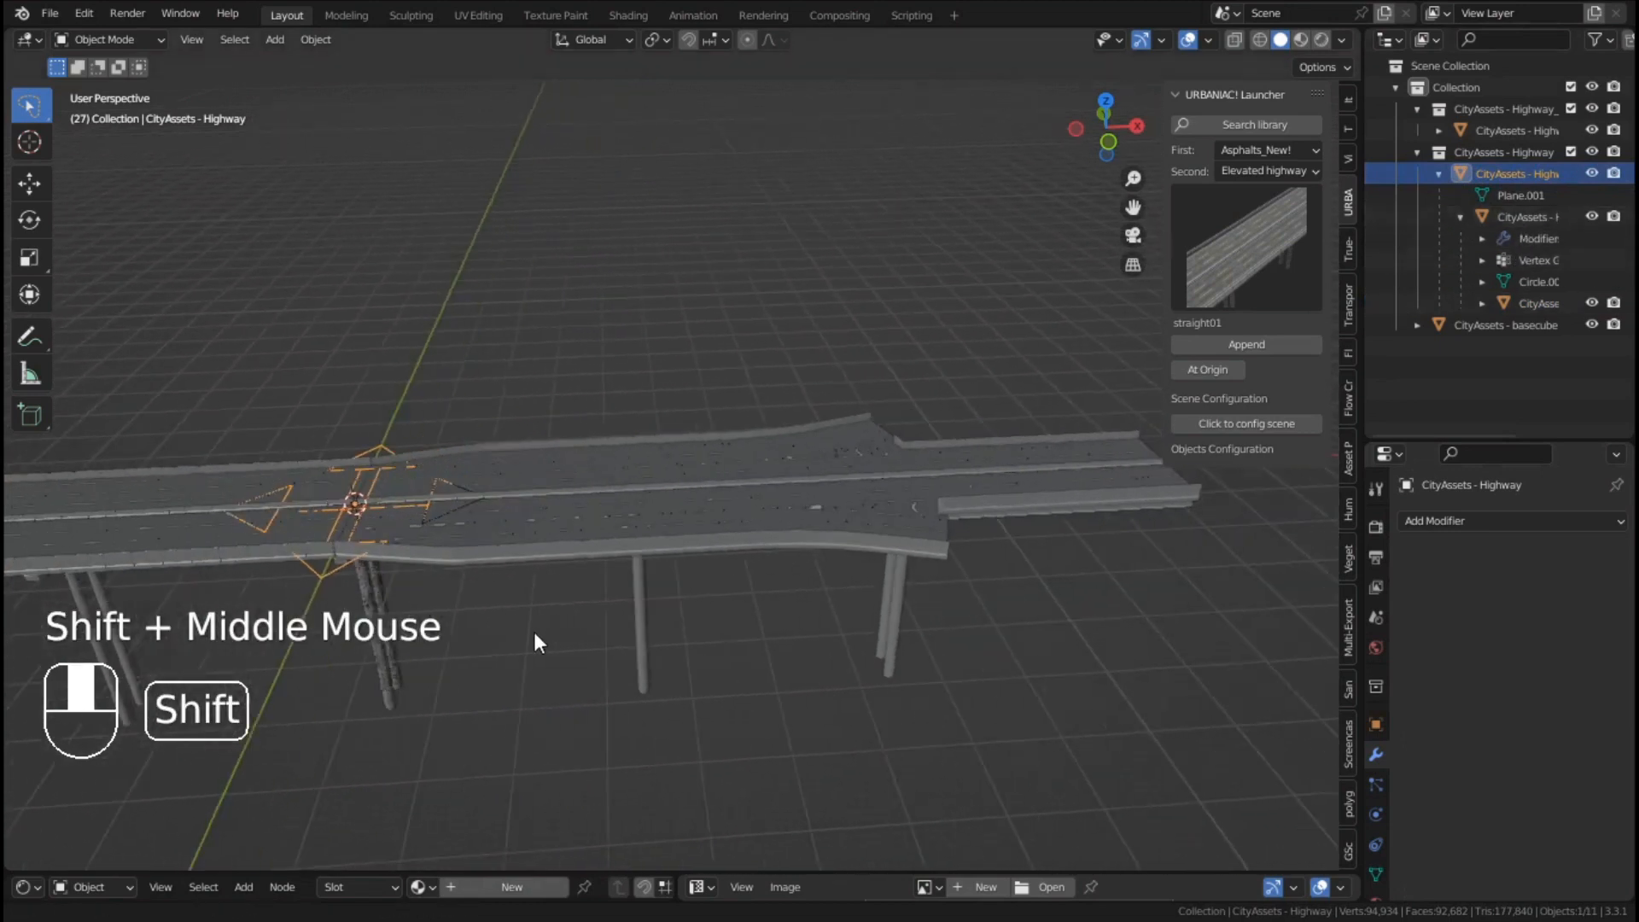
pyautogui.click(1288, 207)
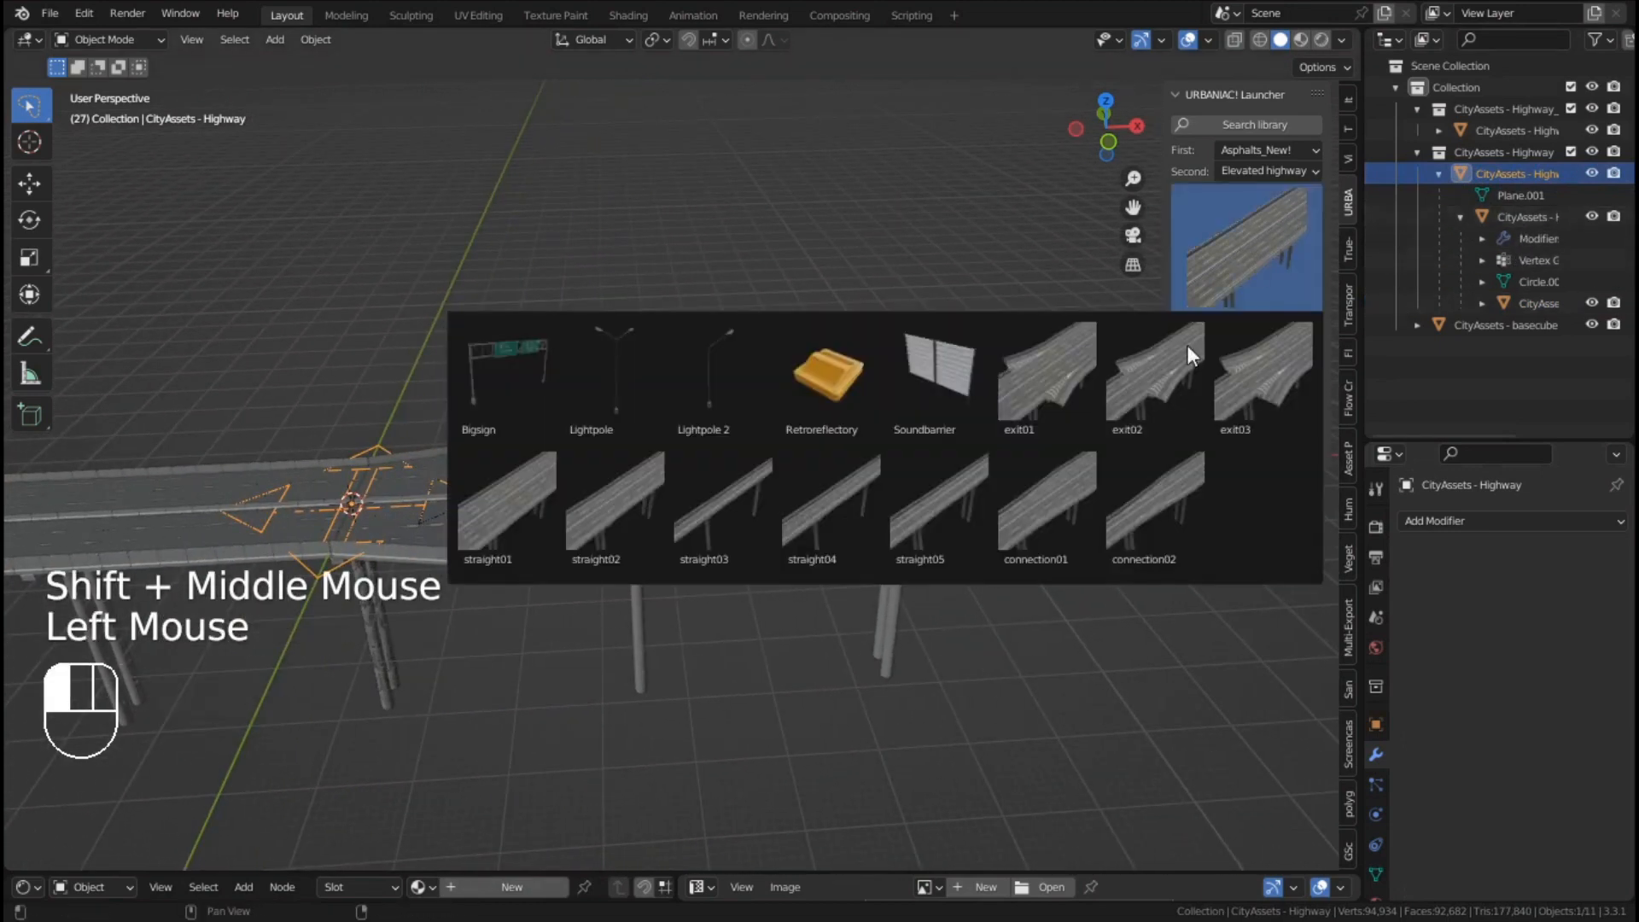
pyautogui.click(627, 510)
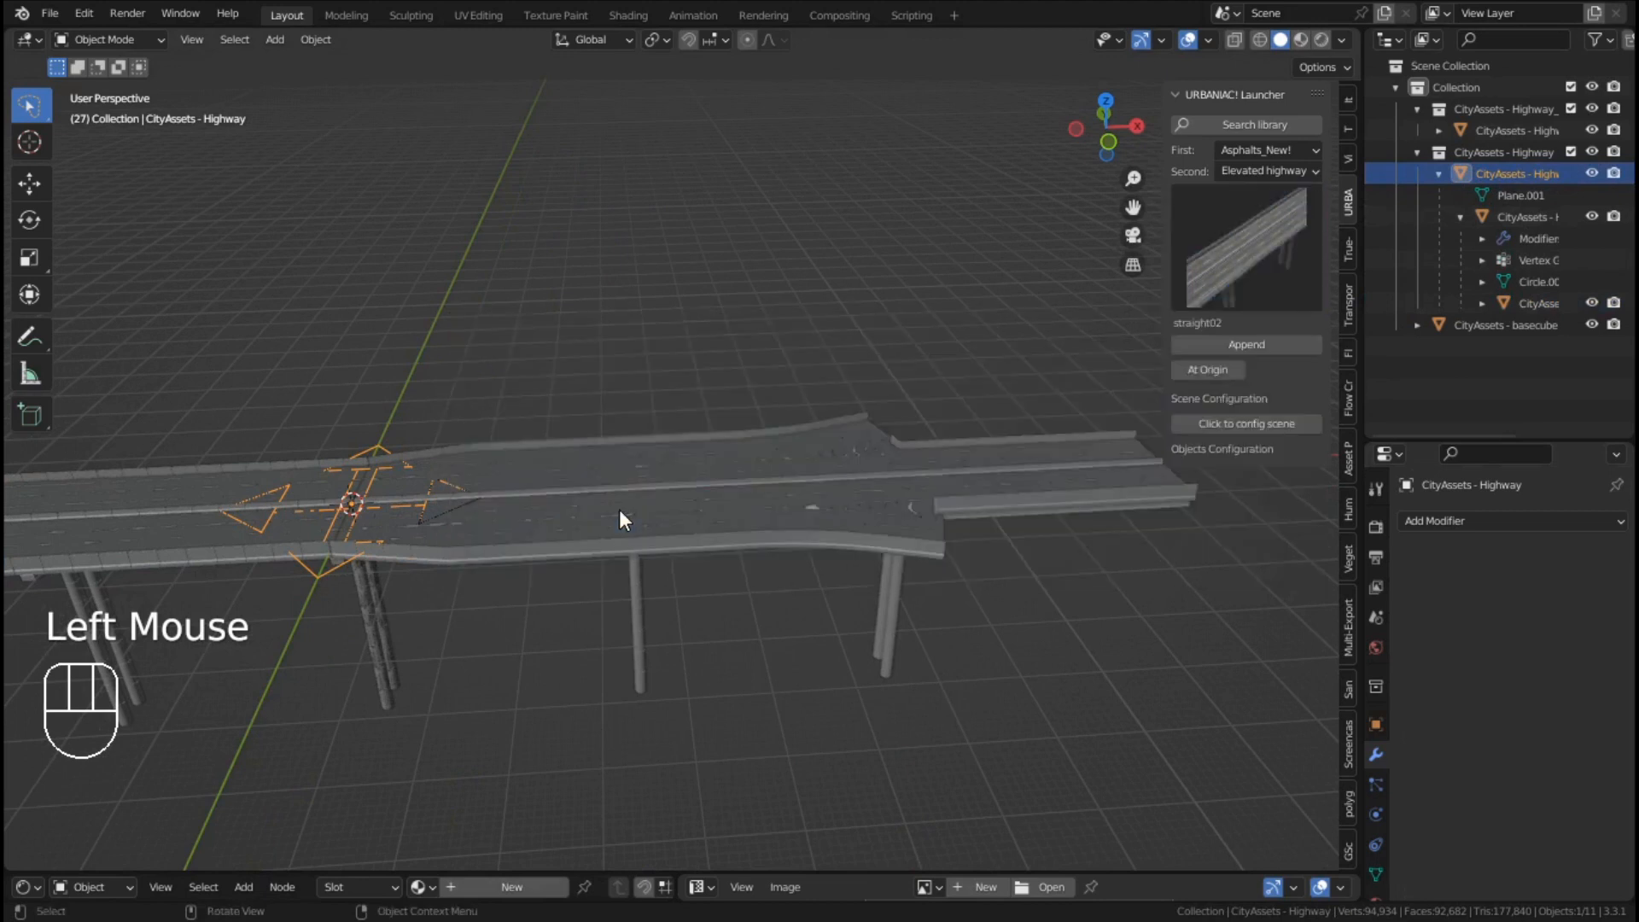
pyautogui.click(1292, 350)
# Move the straight02 section by its parent object 135 m along the global X axis to the exit's far end
pyautogui.doubleClick(1492, 350)
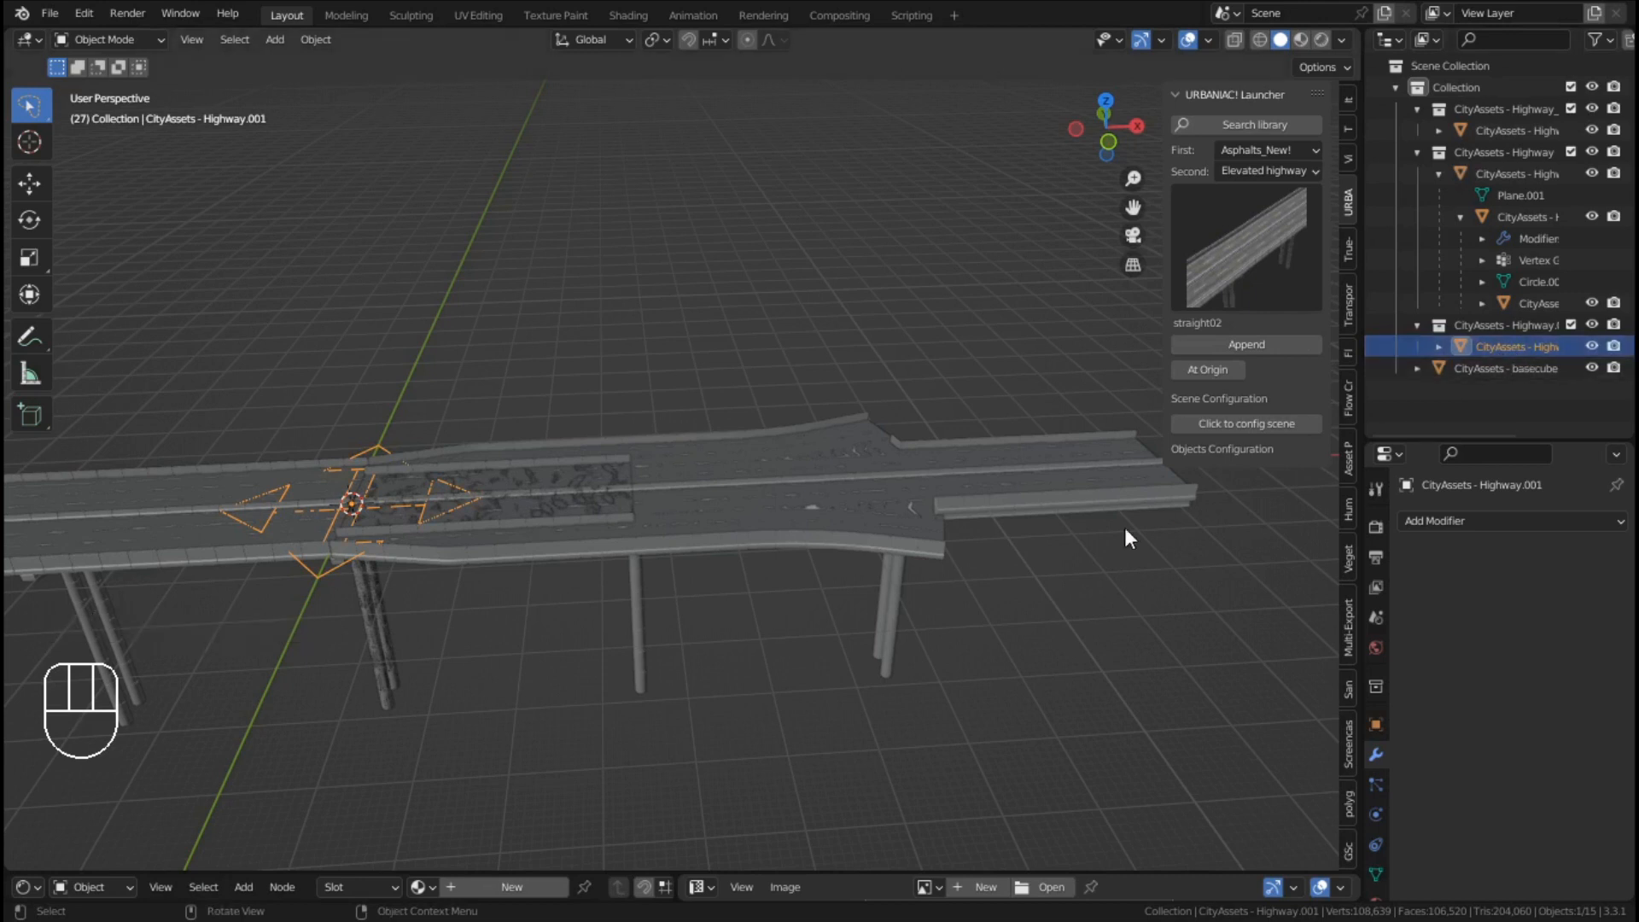
pyautogui.press('g')
pyautogui.press('x')
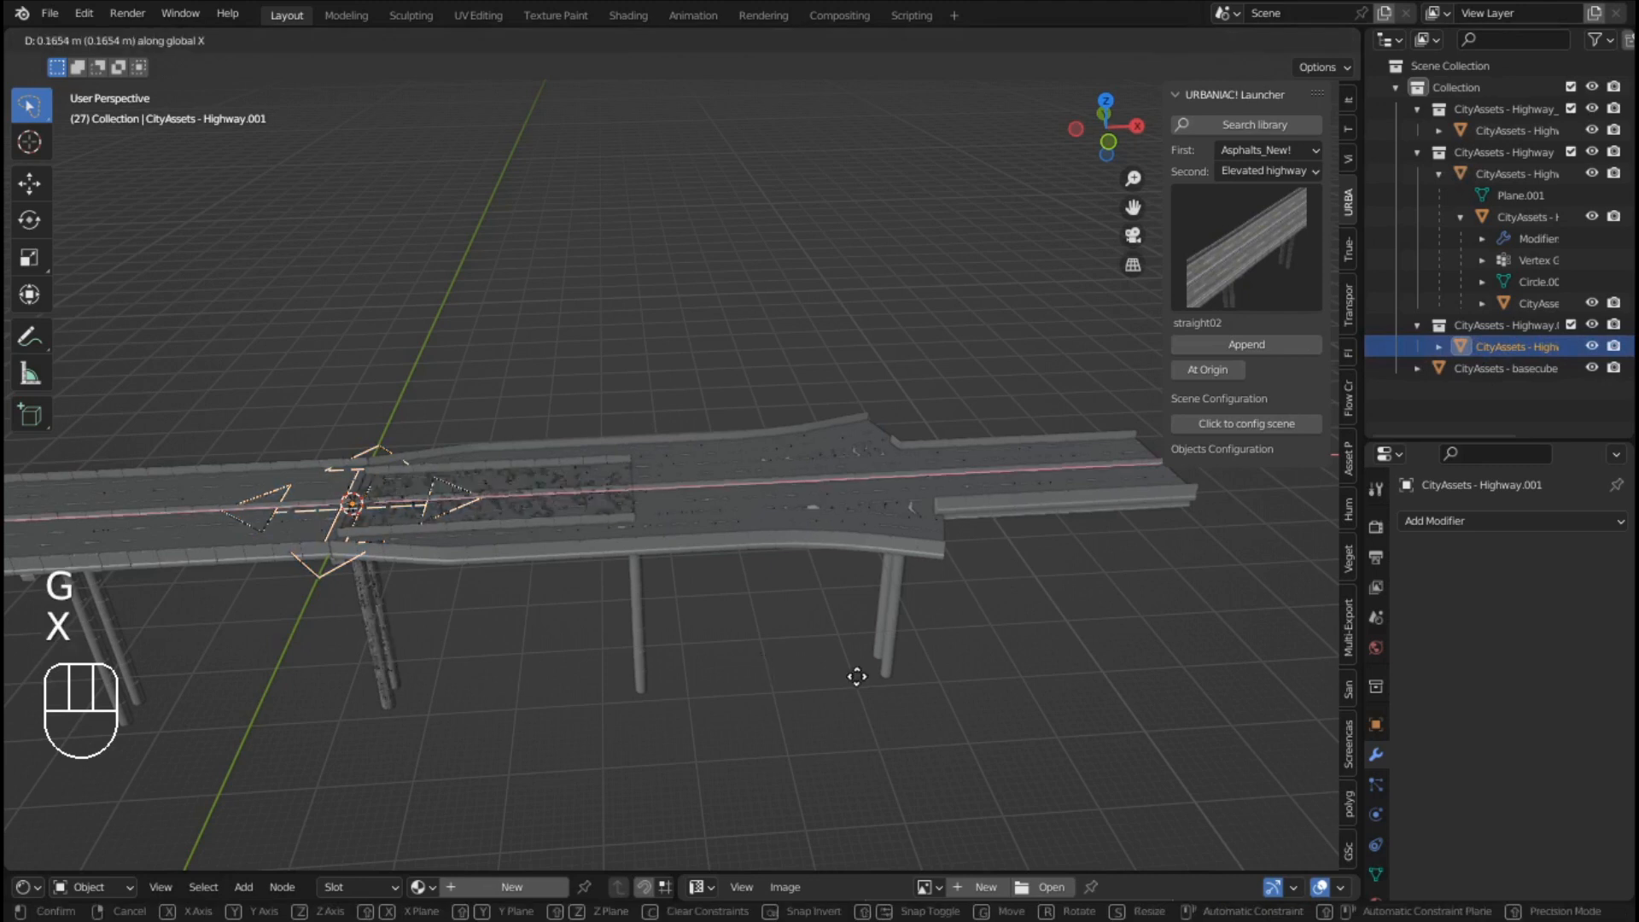
pyautogui.press('KP_1')
pyautogui.press('KP_3')
pyautogui.press('KP_5')
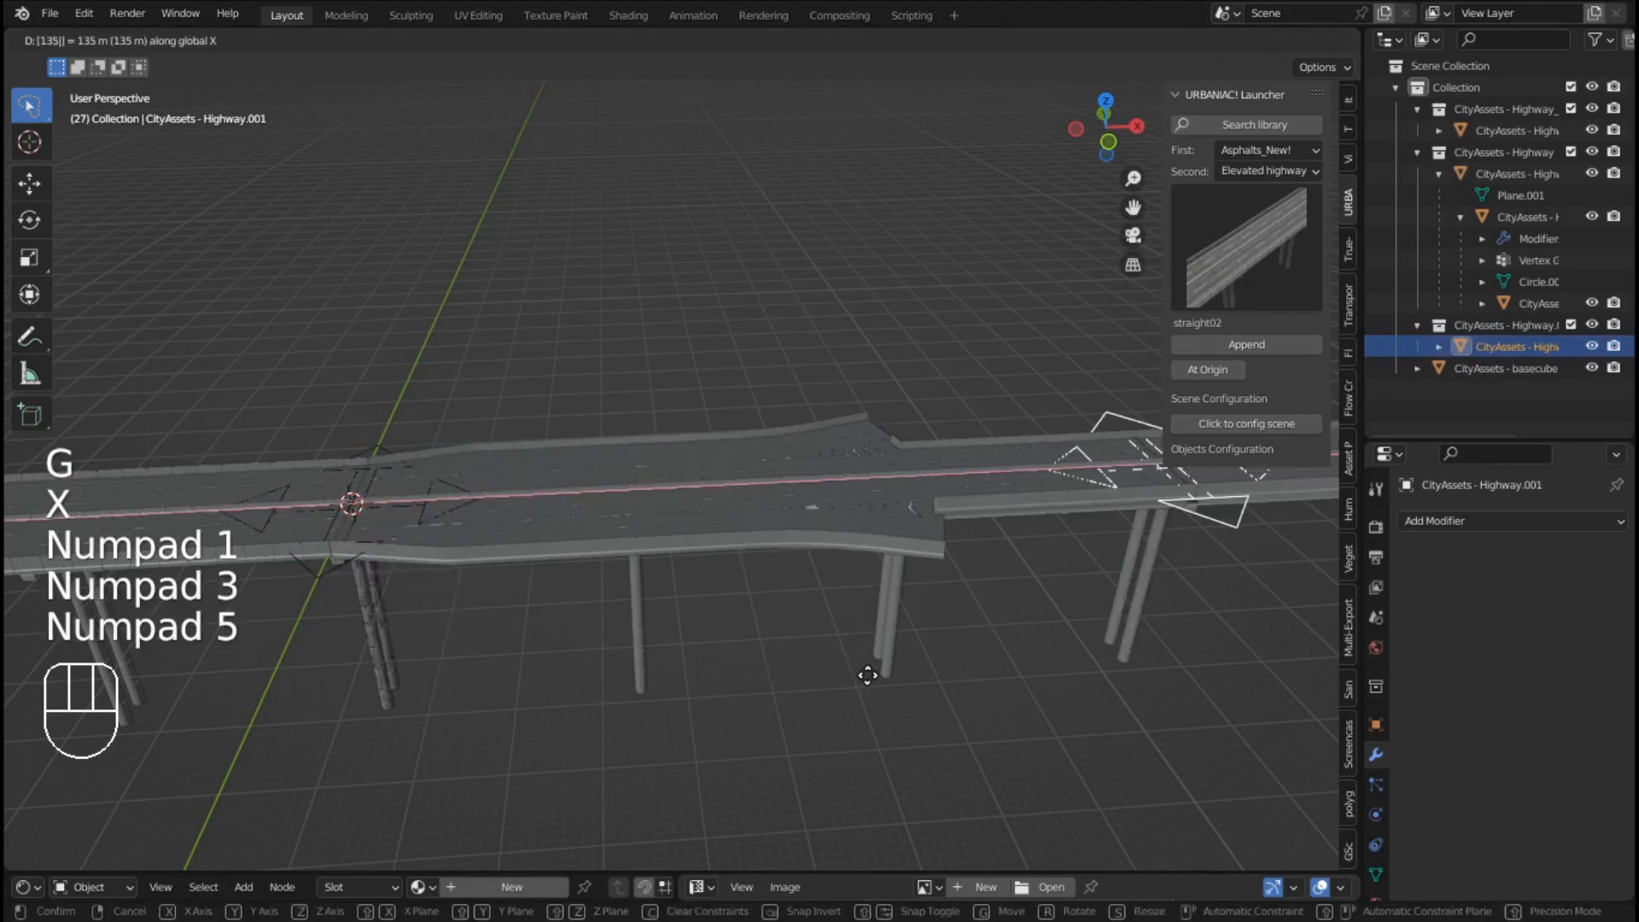
pyautogui.press('Return')
pyautogui.press('KP_Decimal')
pyautogui.scroll(-2, 796, 671)
pyautogui.moveTo(797, 671); pyautogui.dragTo(871, 702, button='middle')
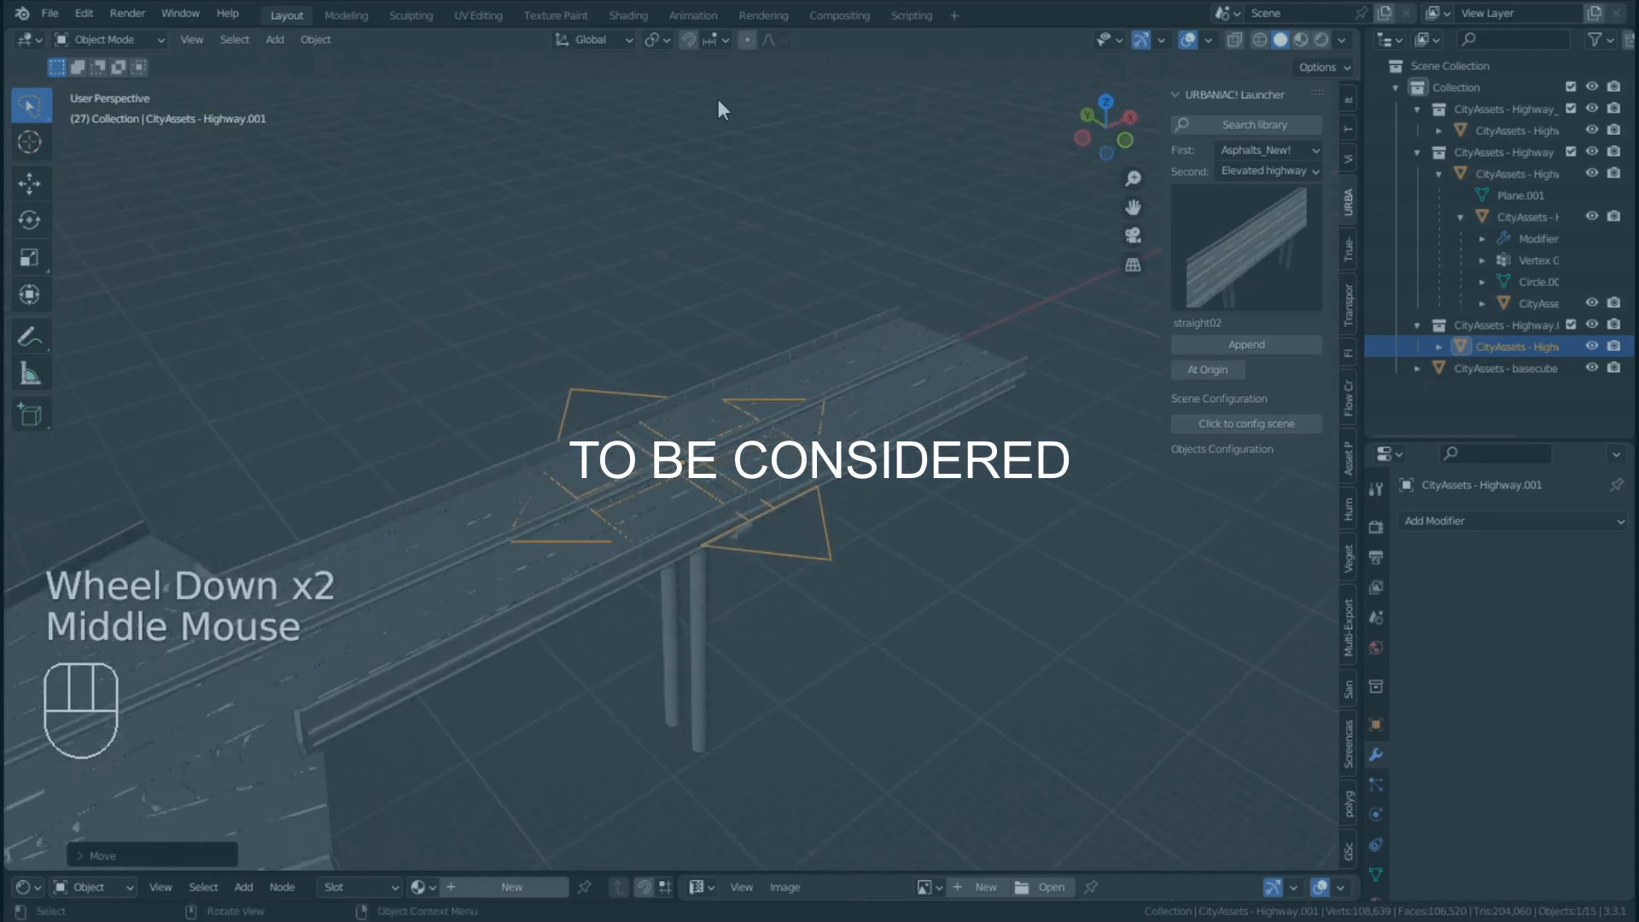
# Set the snapping target to Vertex, then turn snapping on and off again
pyautogui.click(724, 37)
pyautogui.click(668, 127)
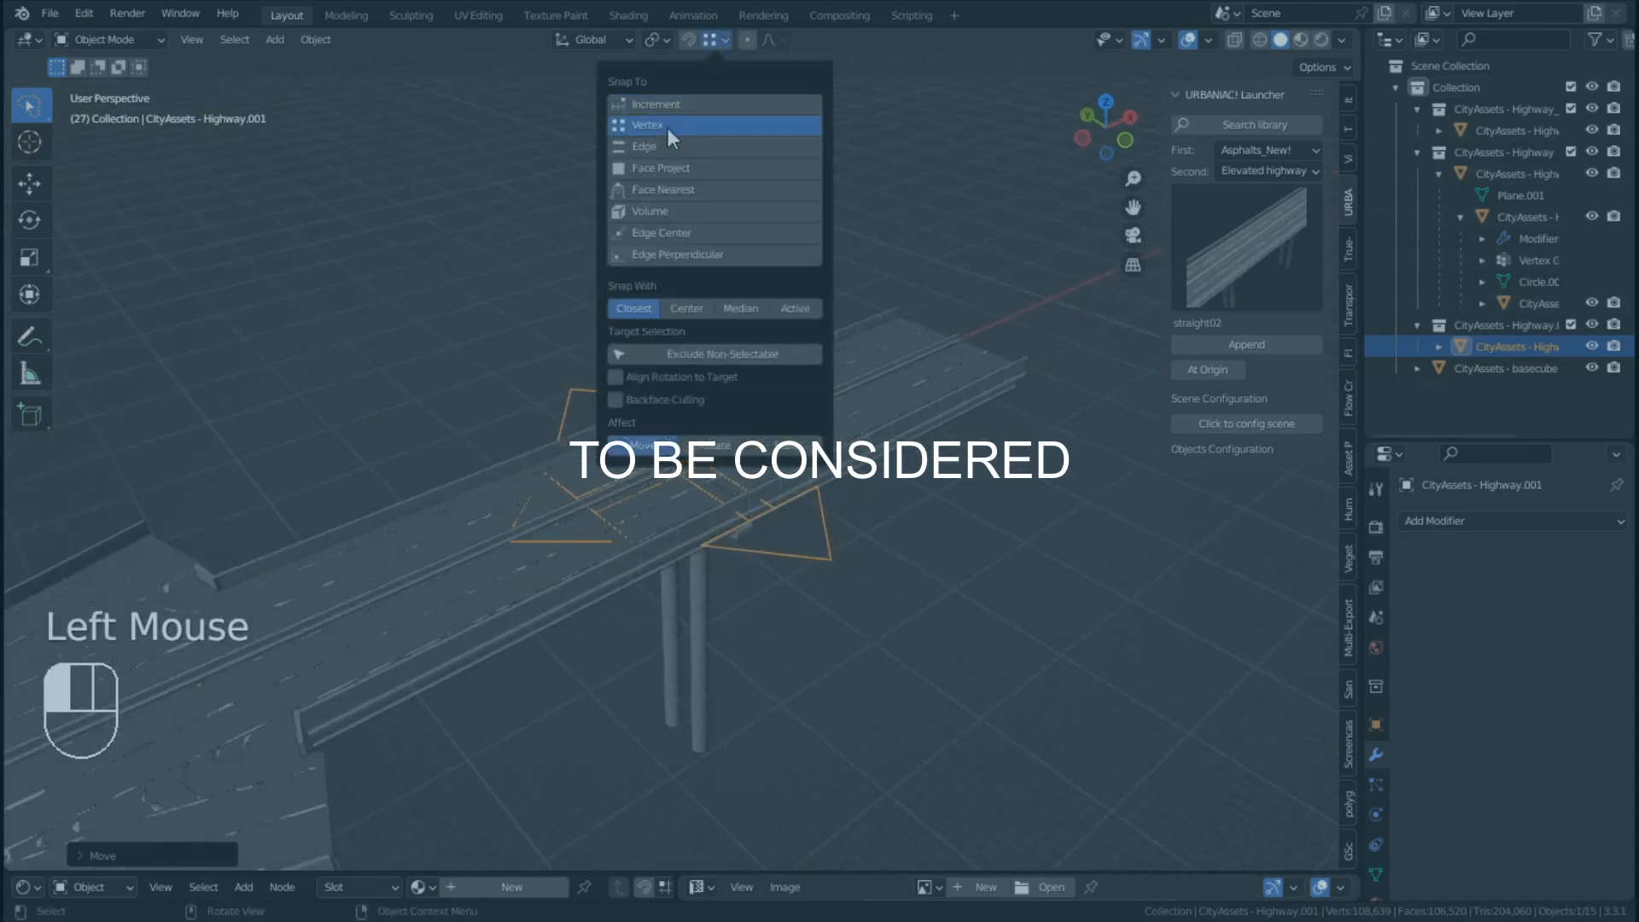
pyautogui.click(692, 41)
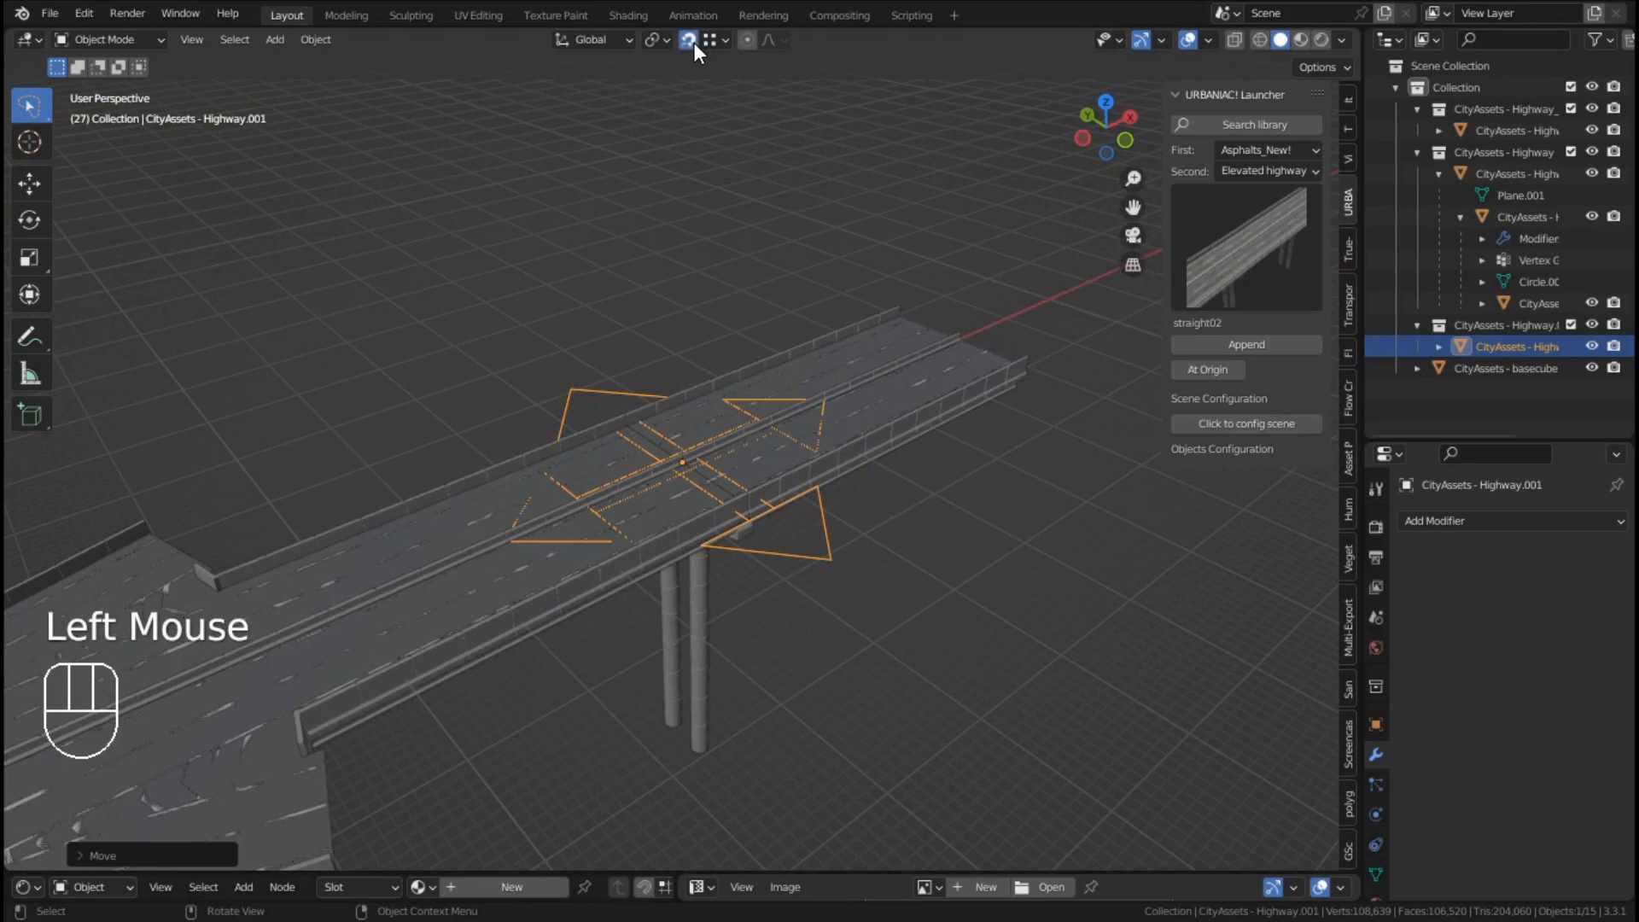
pyautogui.click(690, 41)
# Set the Array modifier count of the straight02 section's structure to 5
pyautogui.click(873, 454)
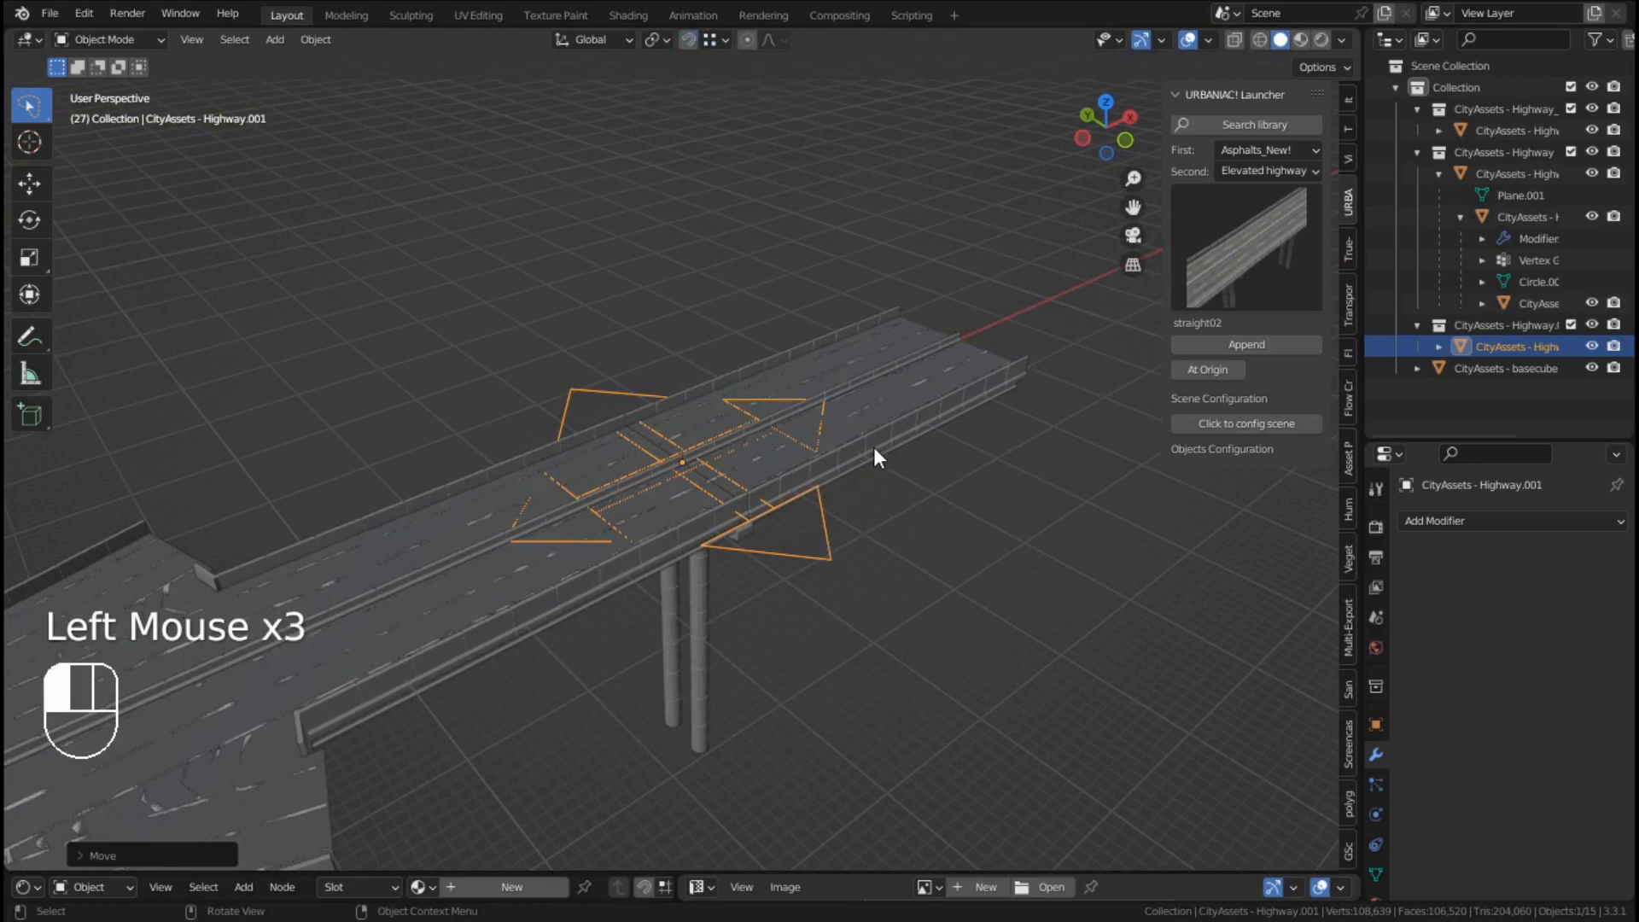
pyautogui.click(1409, 607)
pyautogui.click(1590, 664)
pyautogui.click(1590, 664)
pyautogui.click(1589, 664)
pyautogui.click(1590, 664)
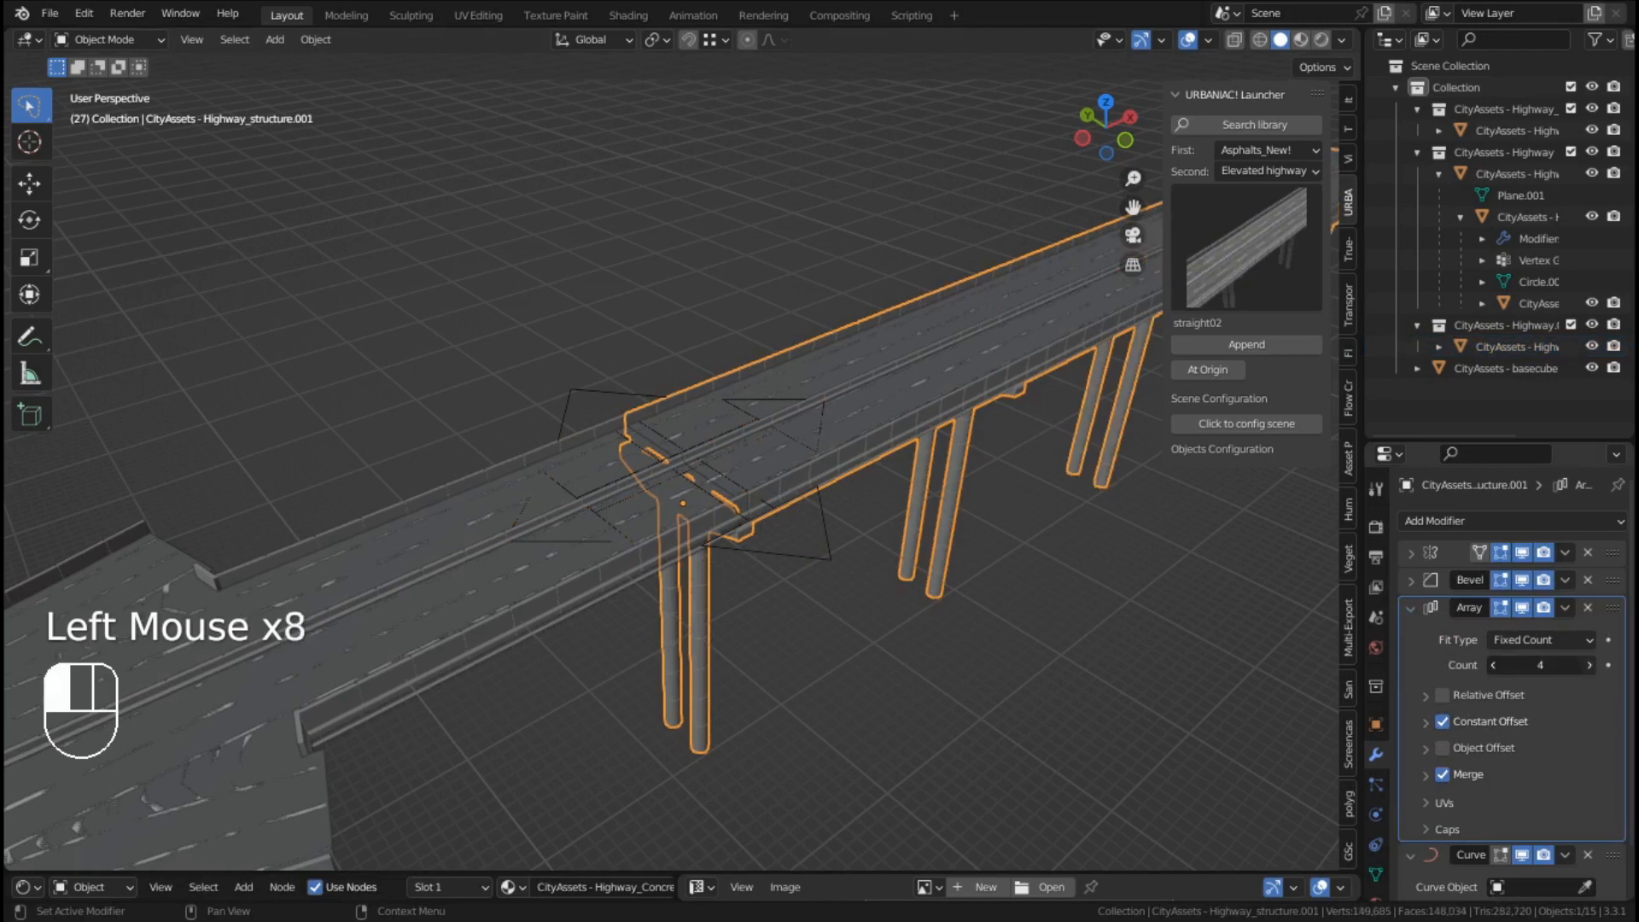
pyautogui.moveTo(997, 620); pyautogui.dragTo(909, 618, button='middle')
pyautogui.keyDown('shift'); pyautogui.moveTo(643, 622); pyautogui.dragTo(882, 707, button='middle'); pyautogui.keyUp('shift')
pyautogui.scroll(-3, 1012, 587)
pyautogui.scroll(3, 818, 671)
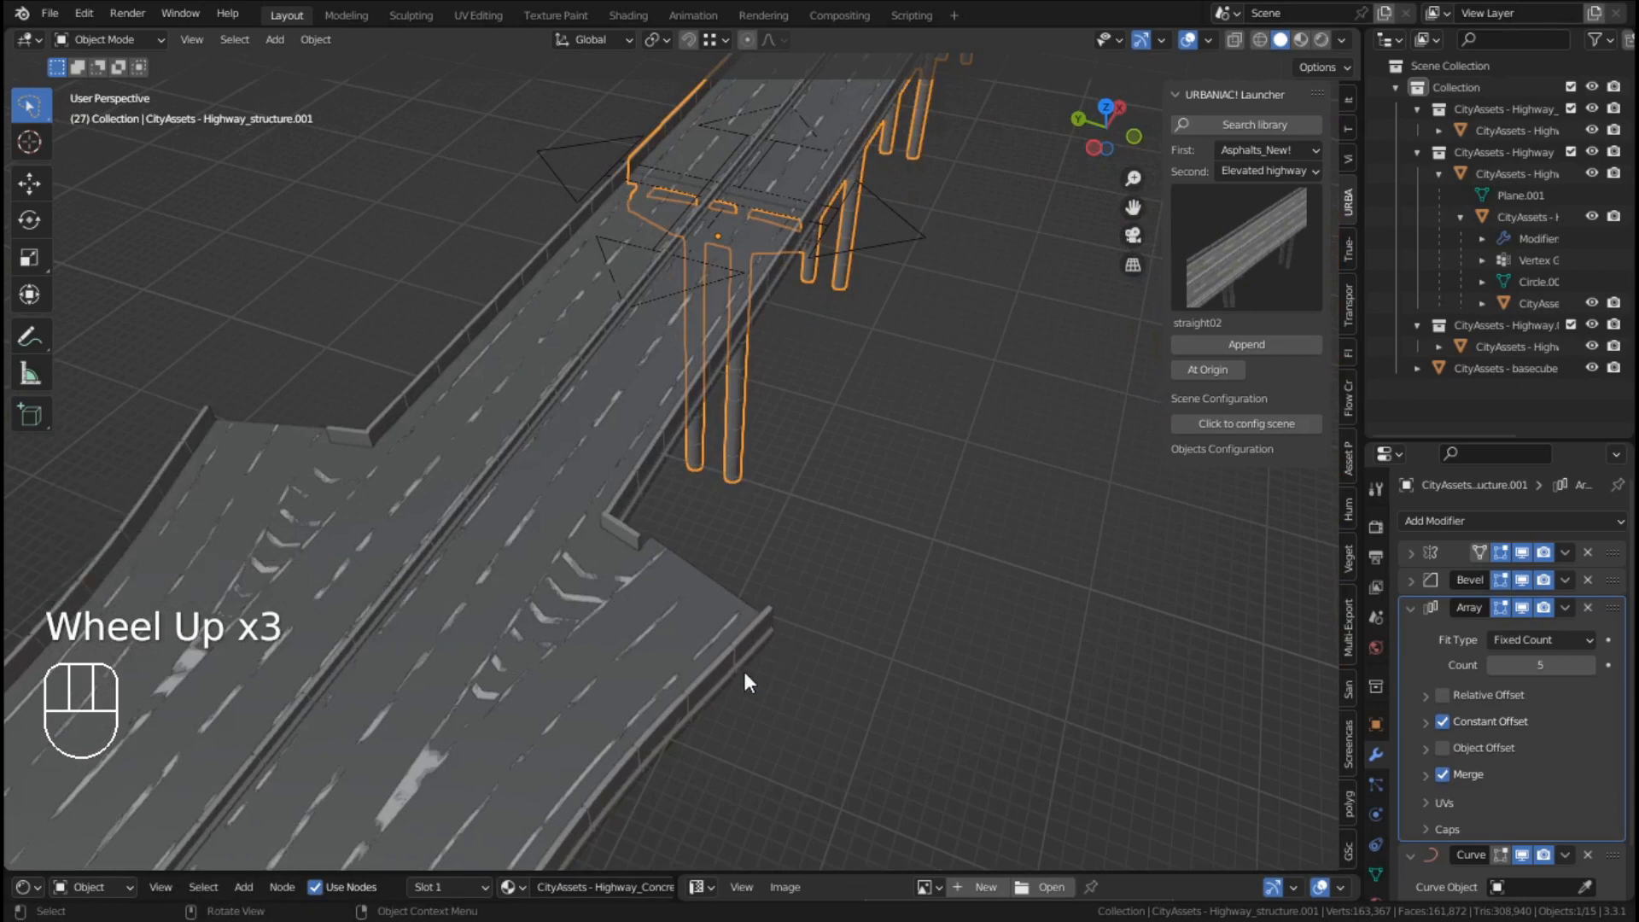
# Place the 3D cursor on the middle vertex of the end edge of the exit section's right-hand ramp
pyautogui.click(721, 612)
pyautogui.press('Tab')
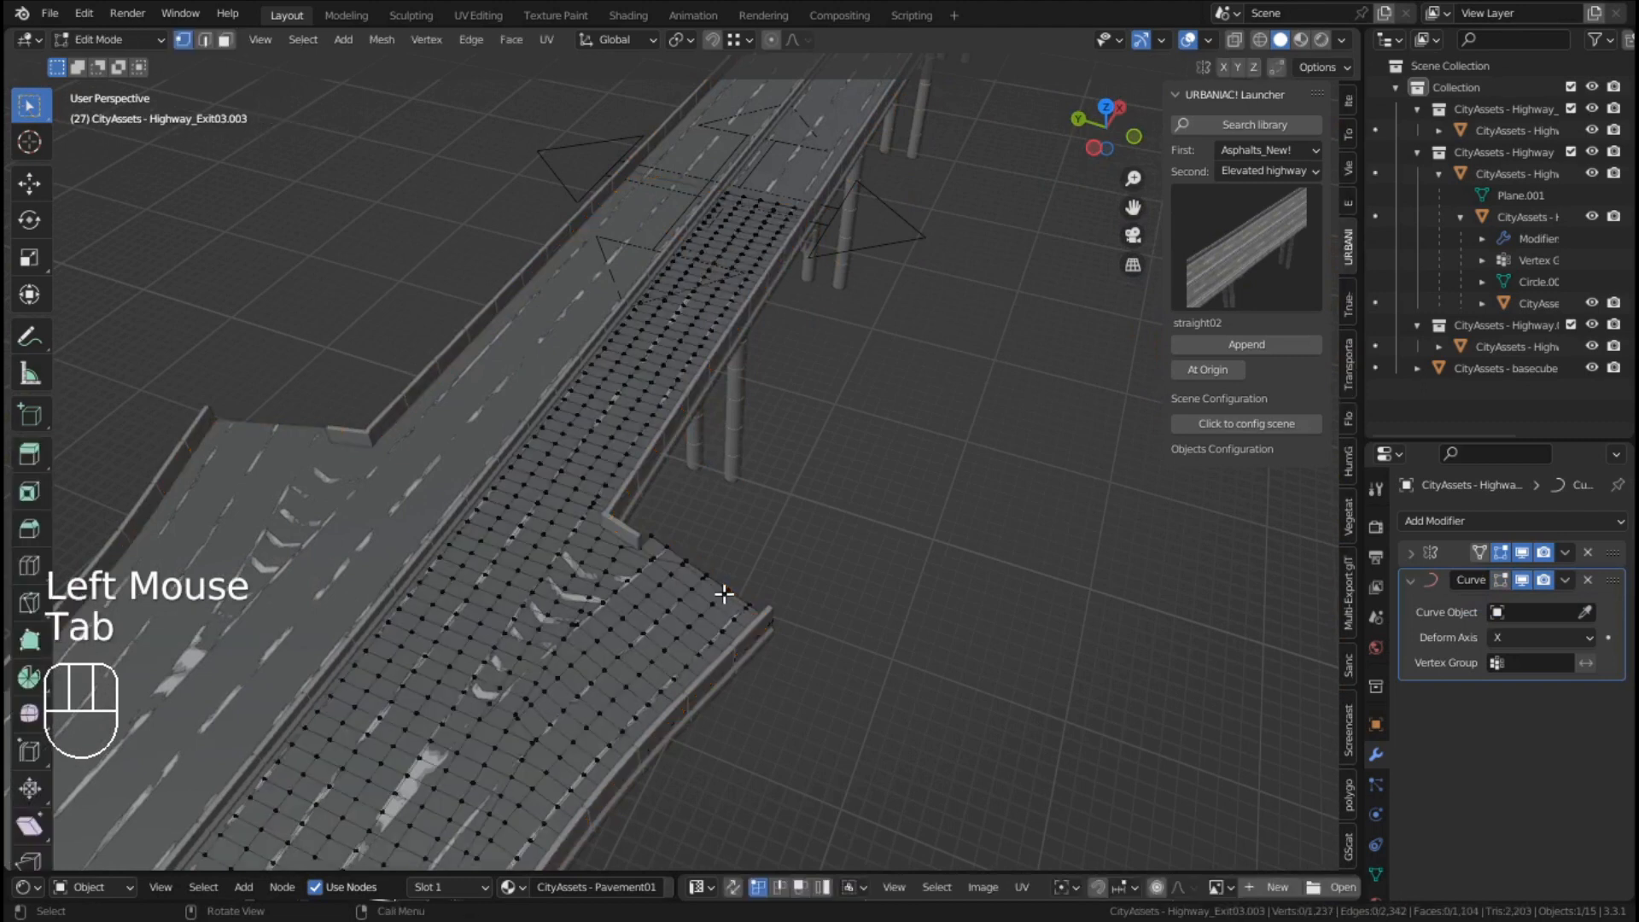
pyautogui.click(715, 568)
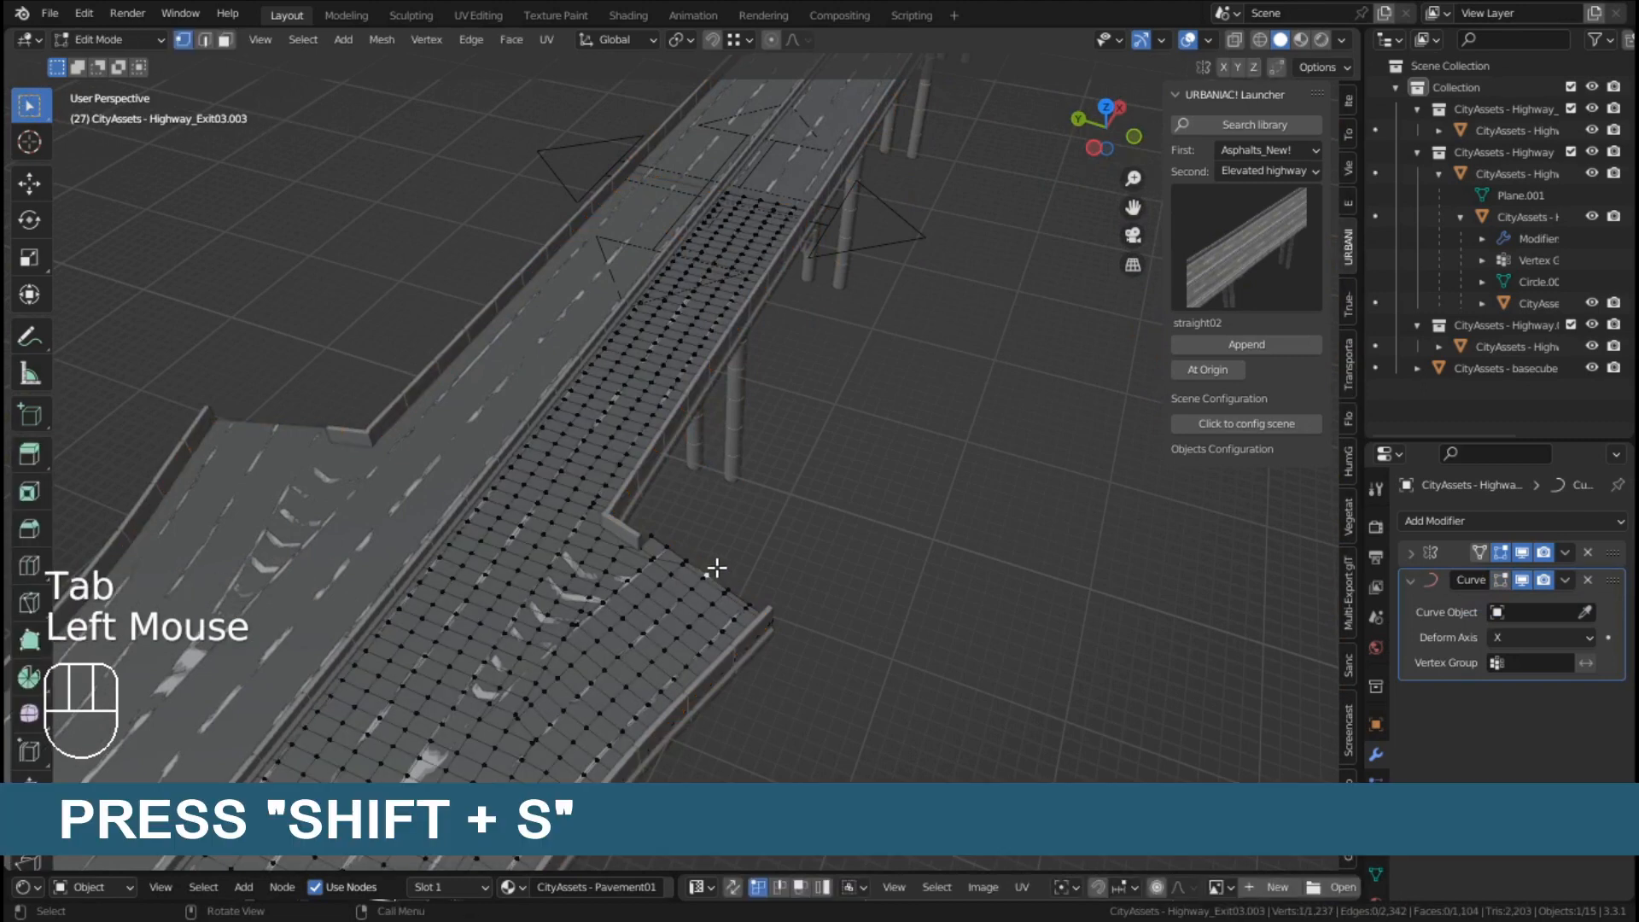
pyautogui.hotkey('shift', 's')
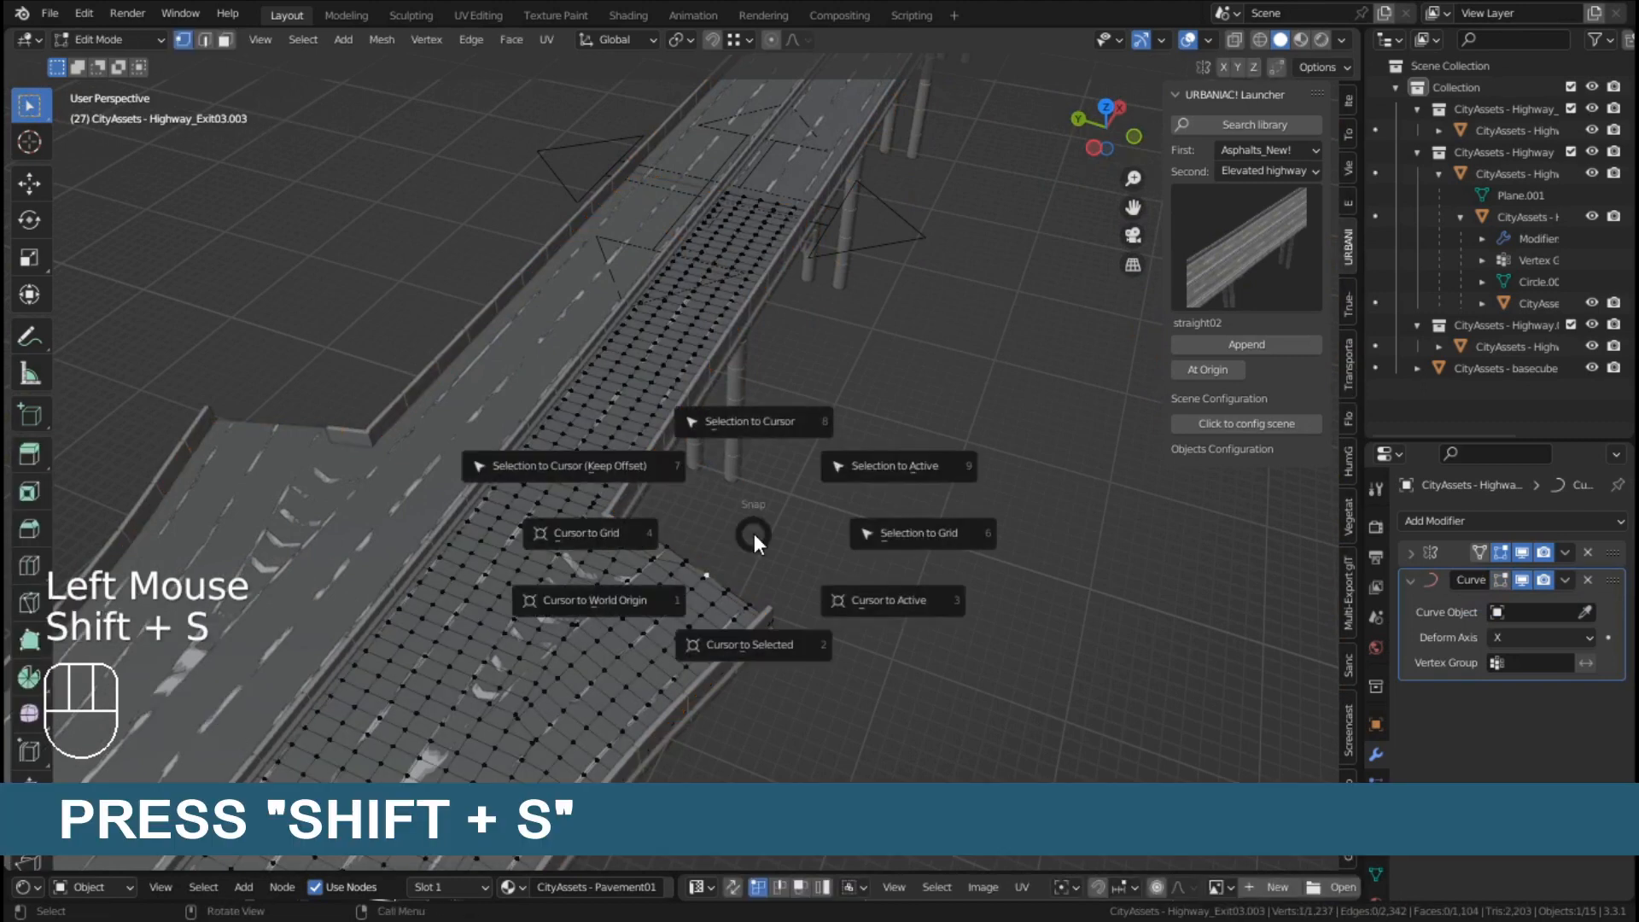
pyautogui.click(752, 635)
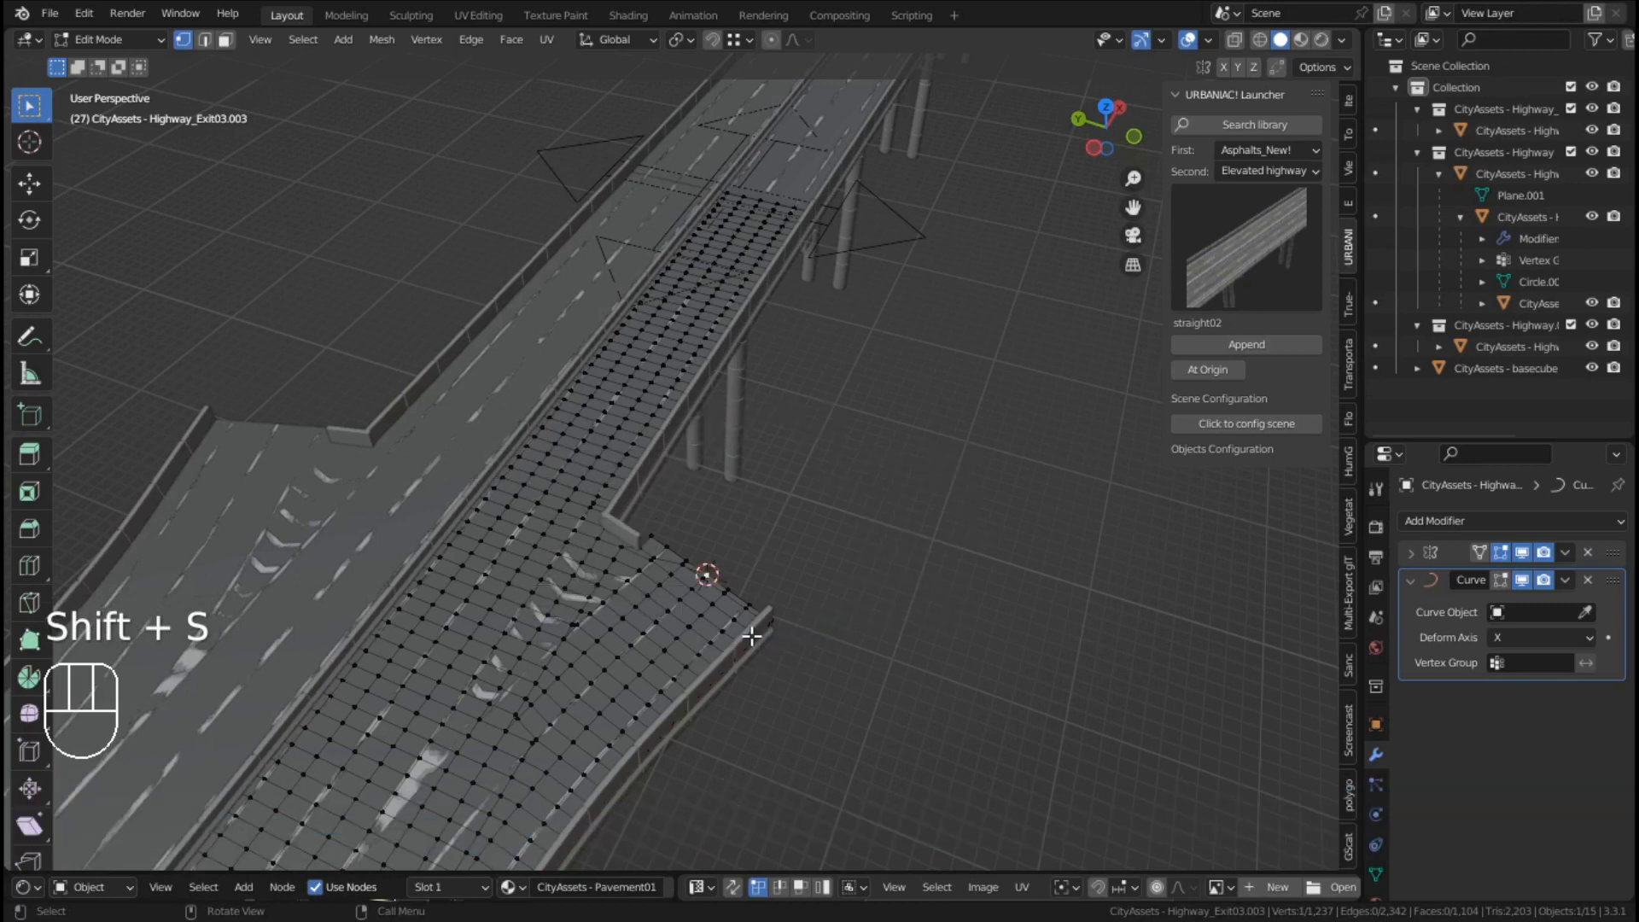
pyautogui.press('Tab')
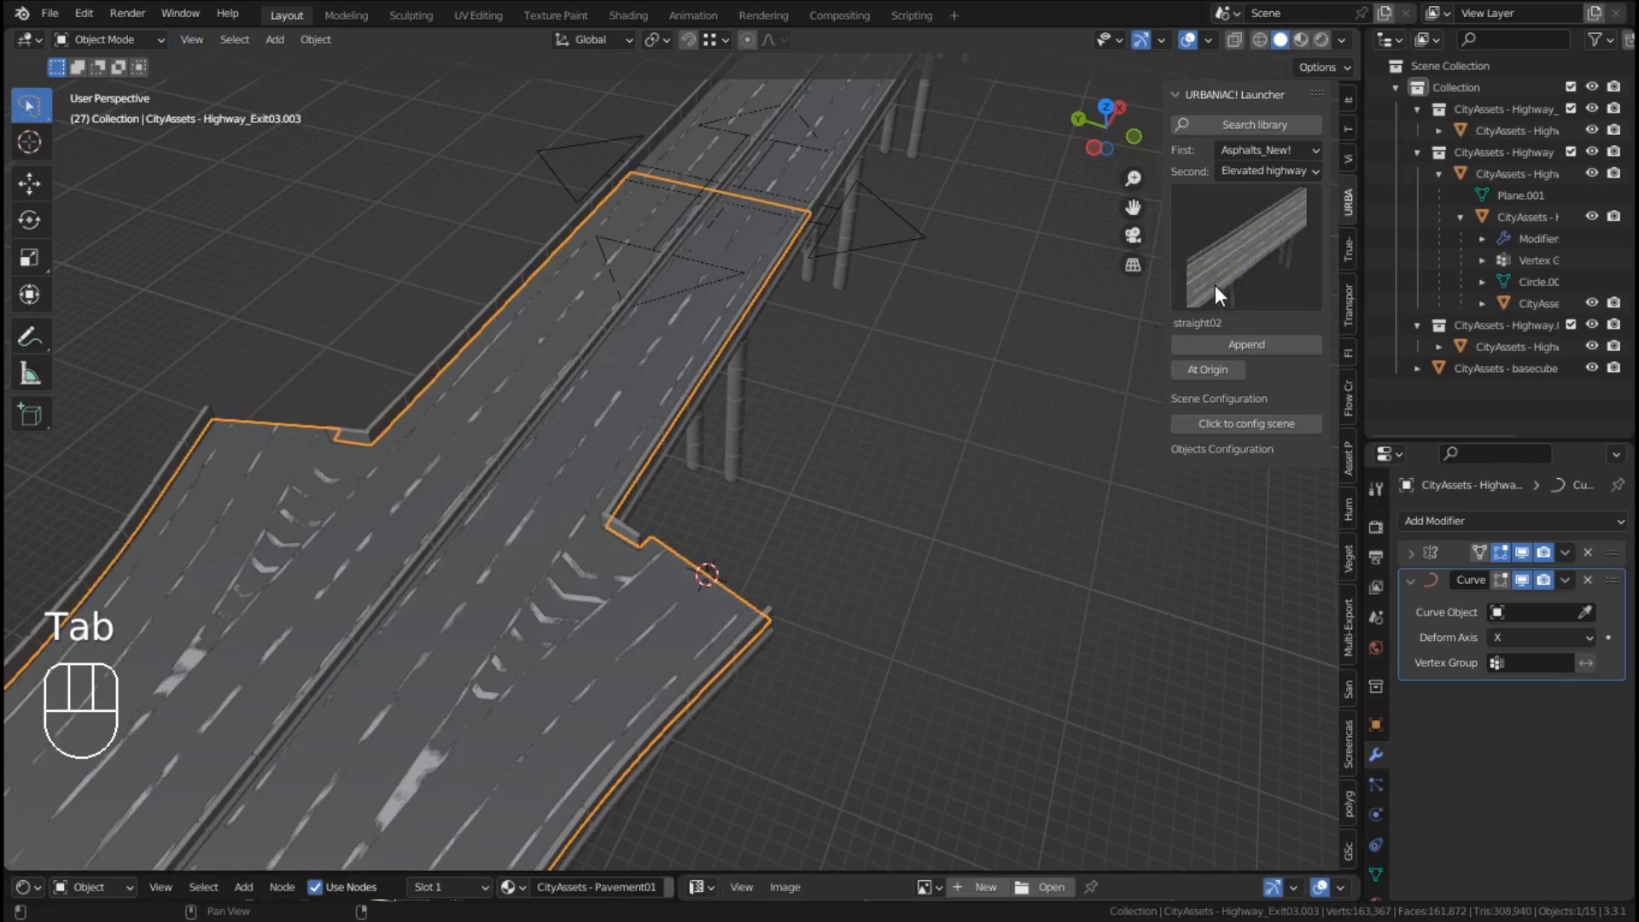
# Append the straight04 elevated highway section at the 3D cursor
pyautogui.click(1236, 272)
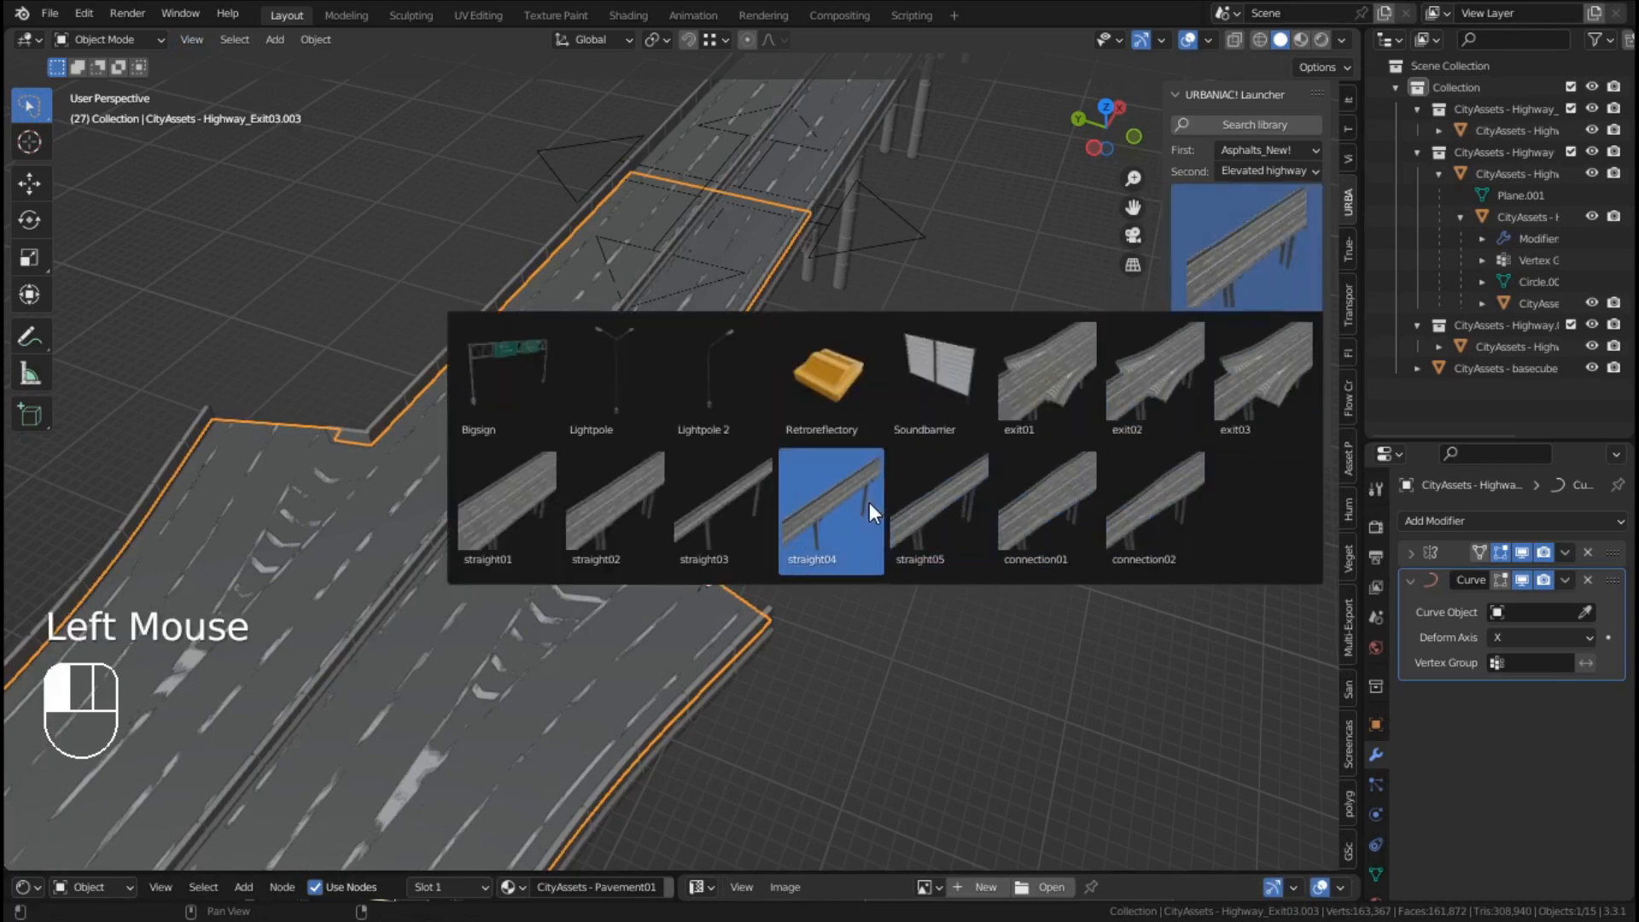
pyautogui.click(833, 501)
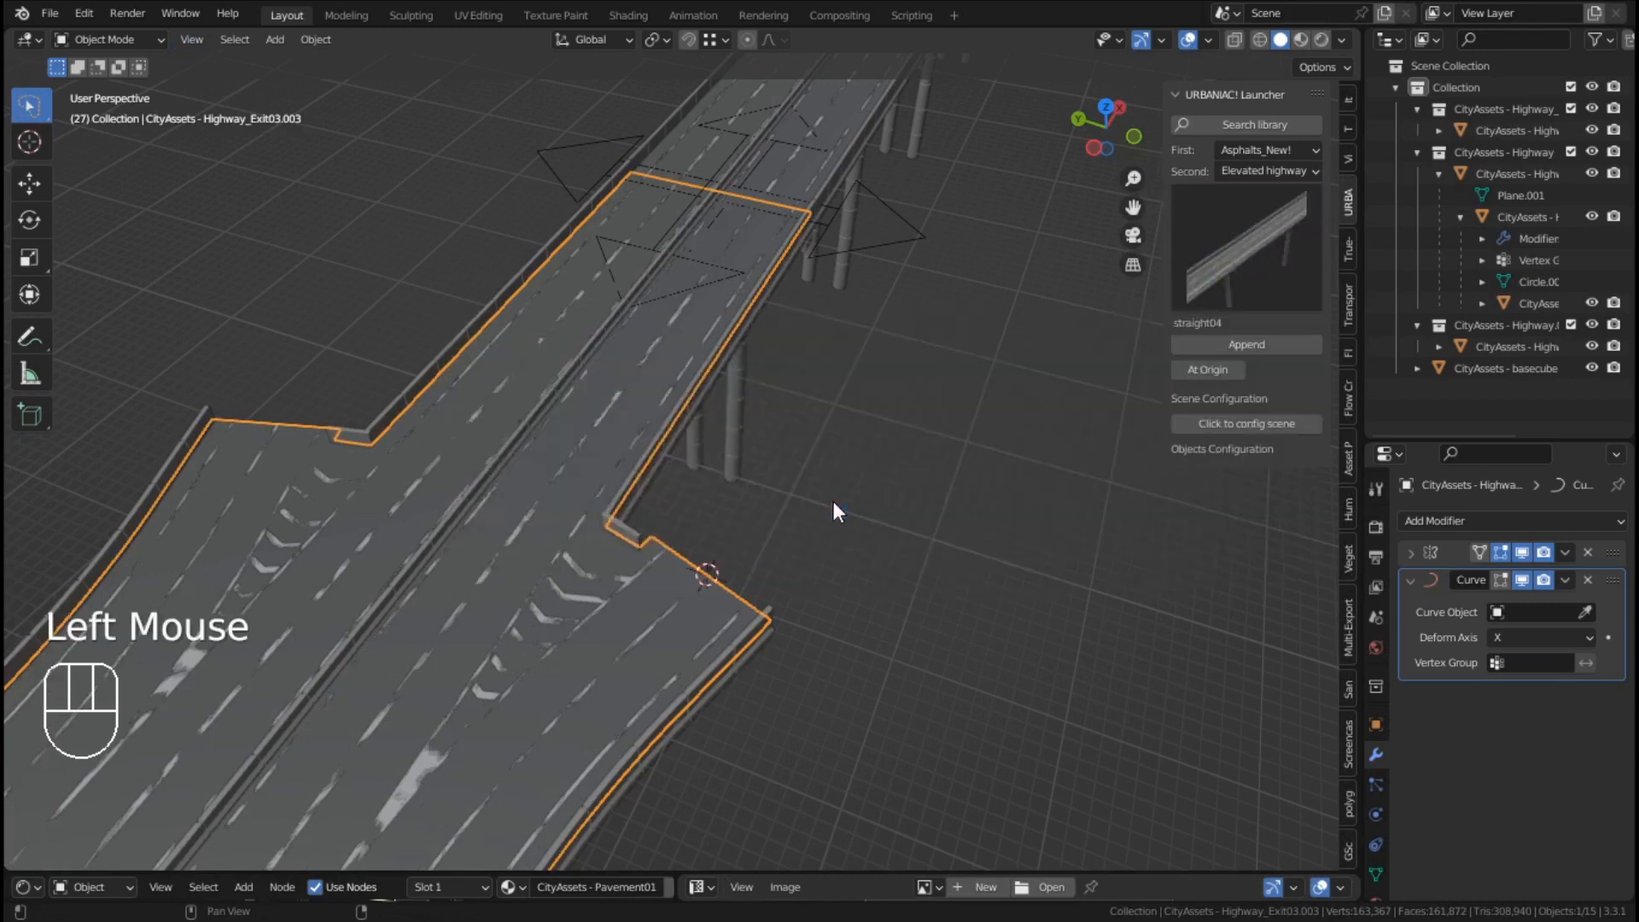
pyautogui.click(1205, 373)
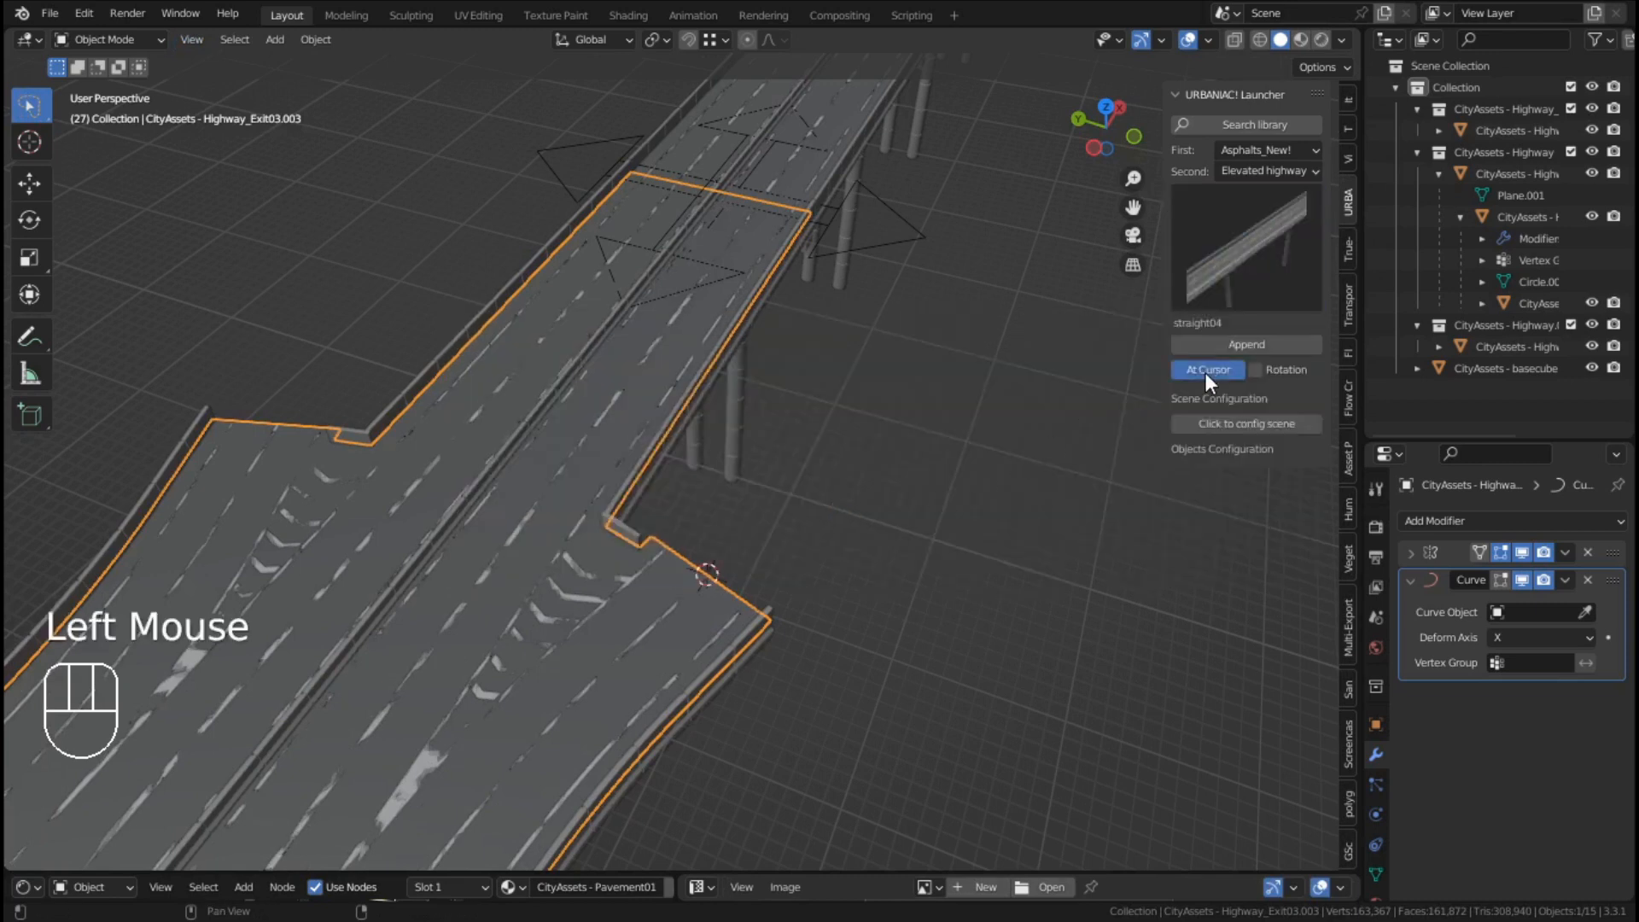
pyautogui.click(1253, 346)
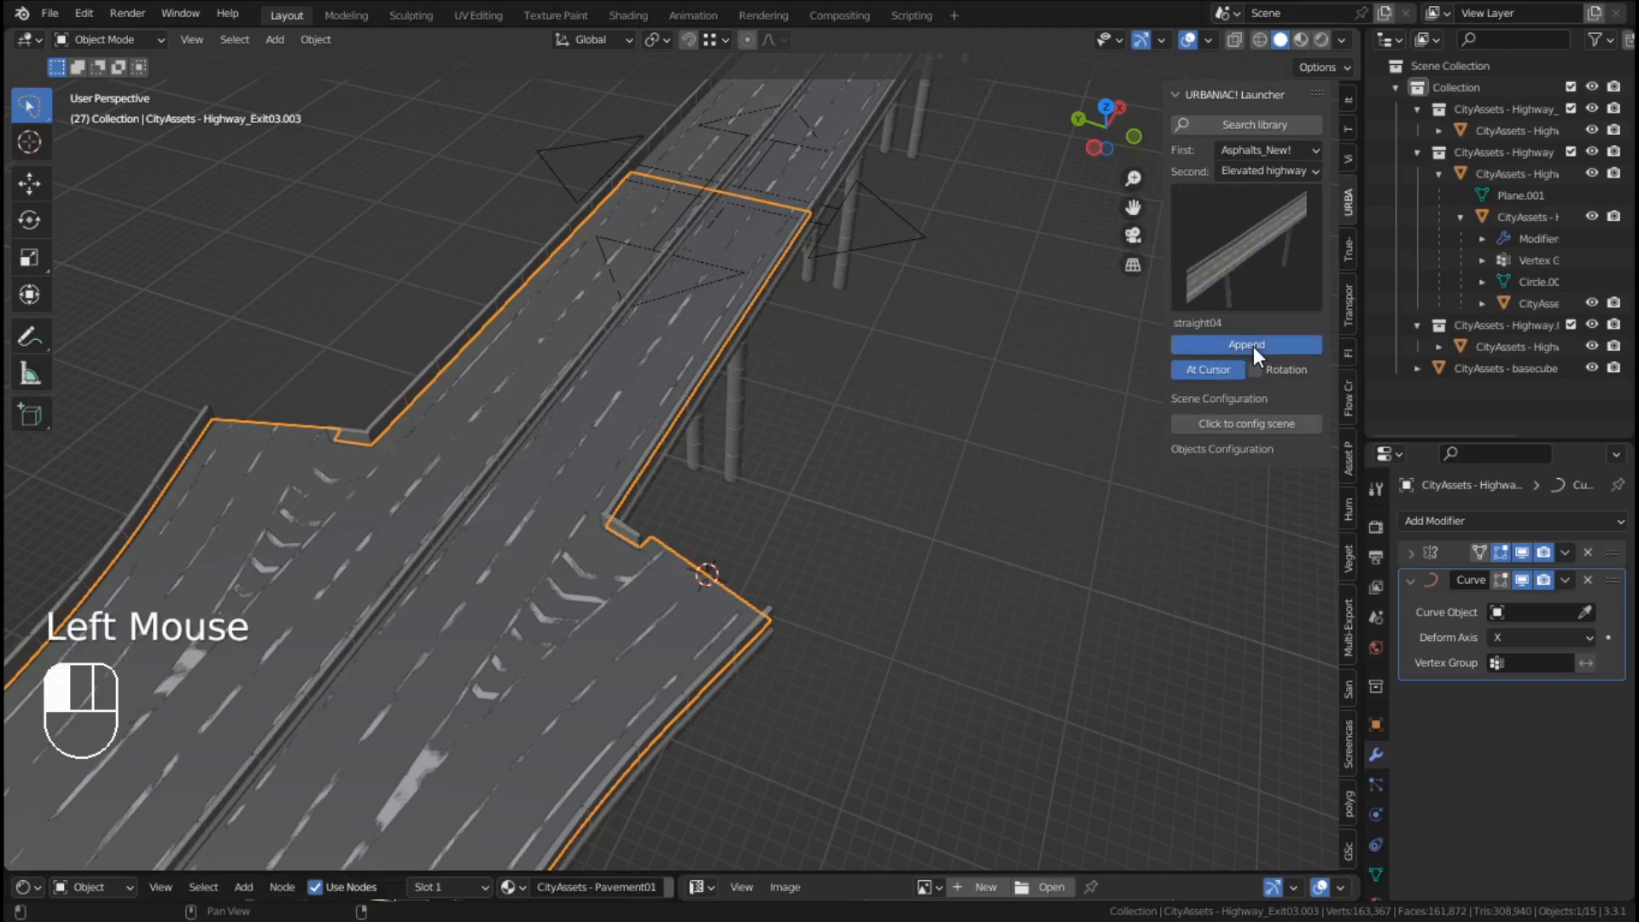
# Rotate the straight04 section by its parent object -17.5° about the global Z axis to line up with the exit ramp
pyautogui.click(904, 597)
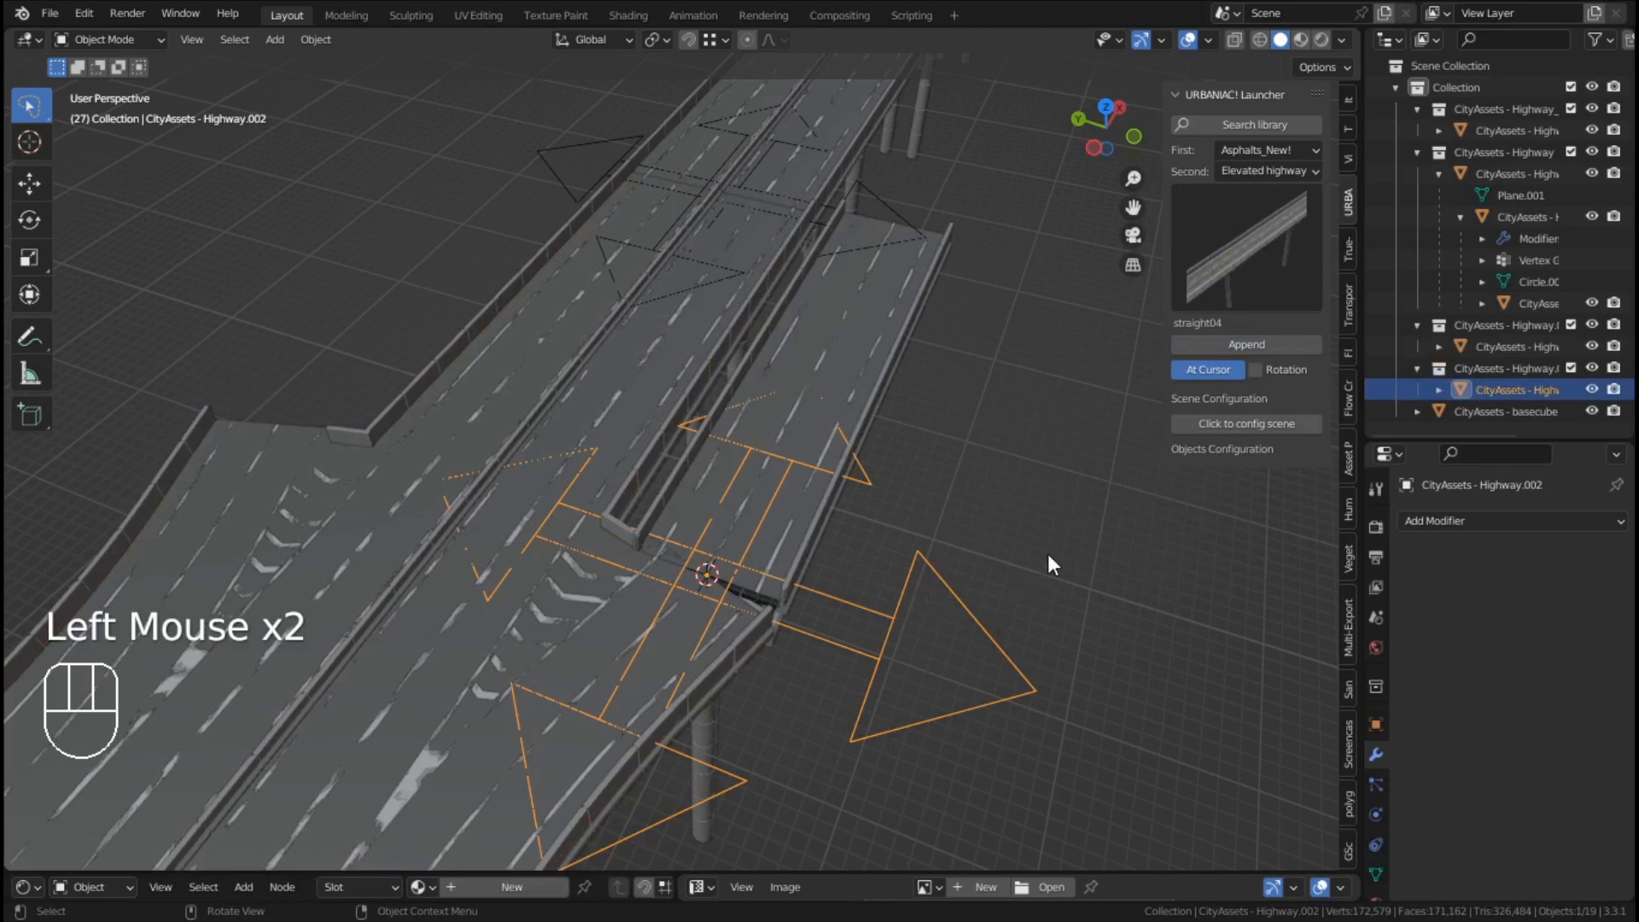
pyautogui.press('r')
pyautogui.write('z17.5')
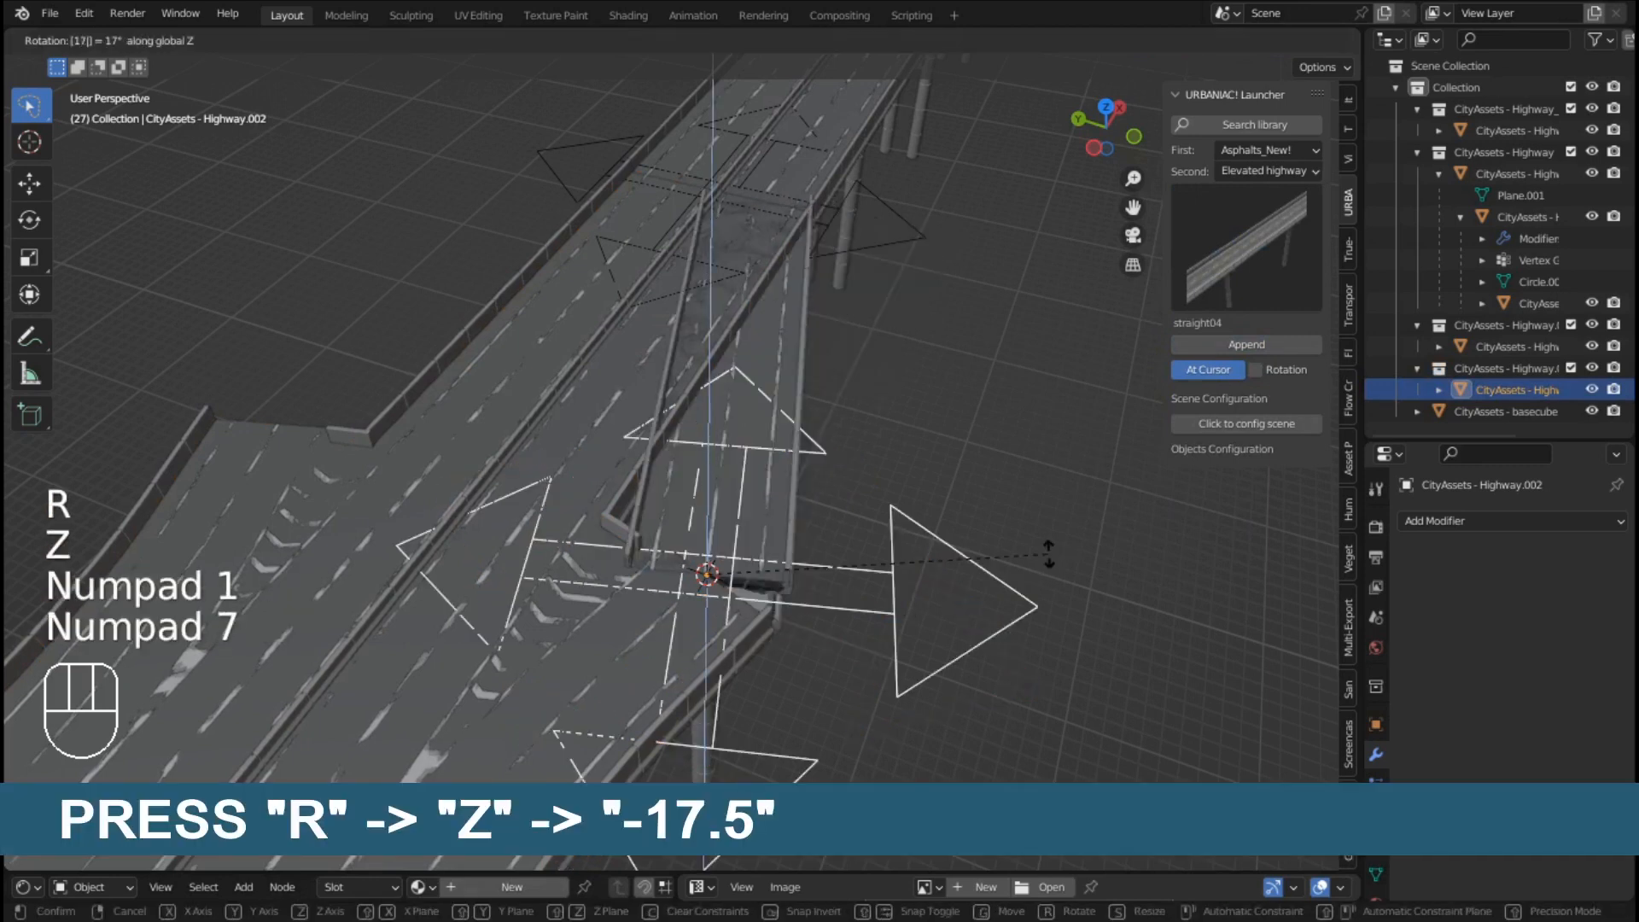
pyautogui.press('KP_Subtract')
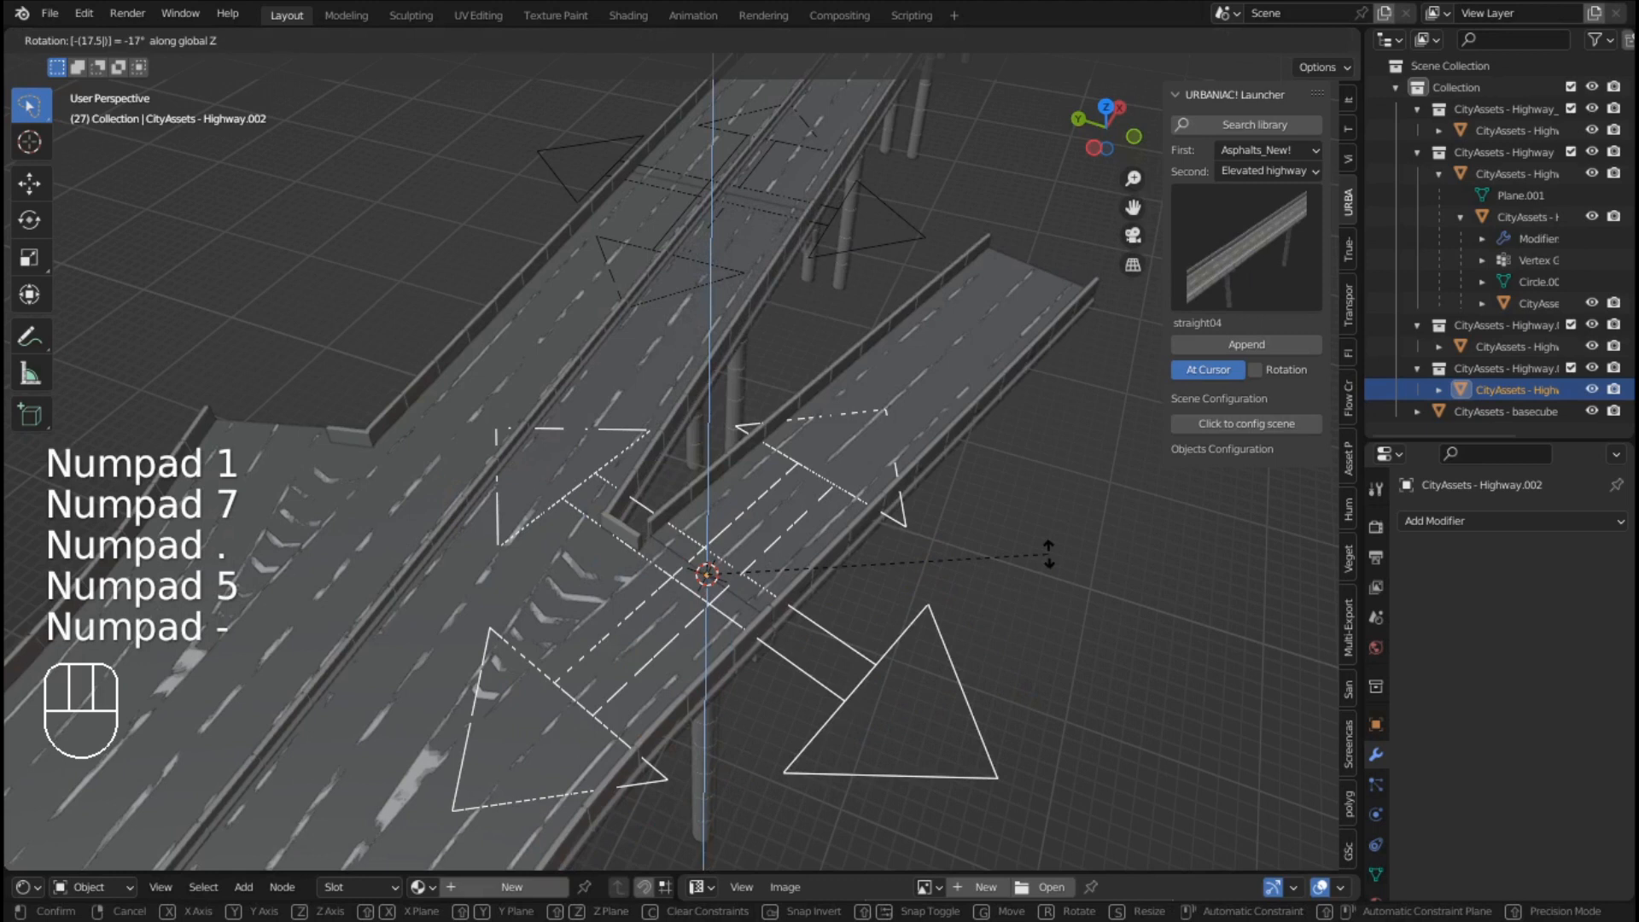
pyautogui.press('Return')
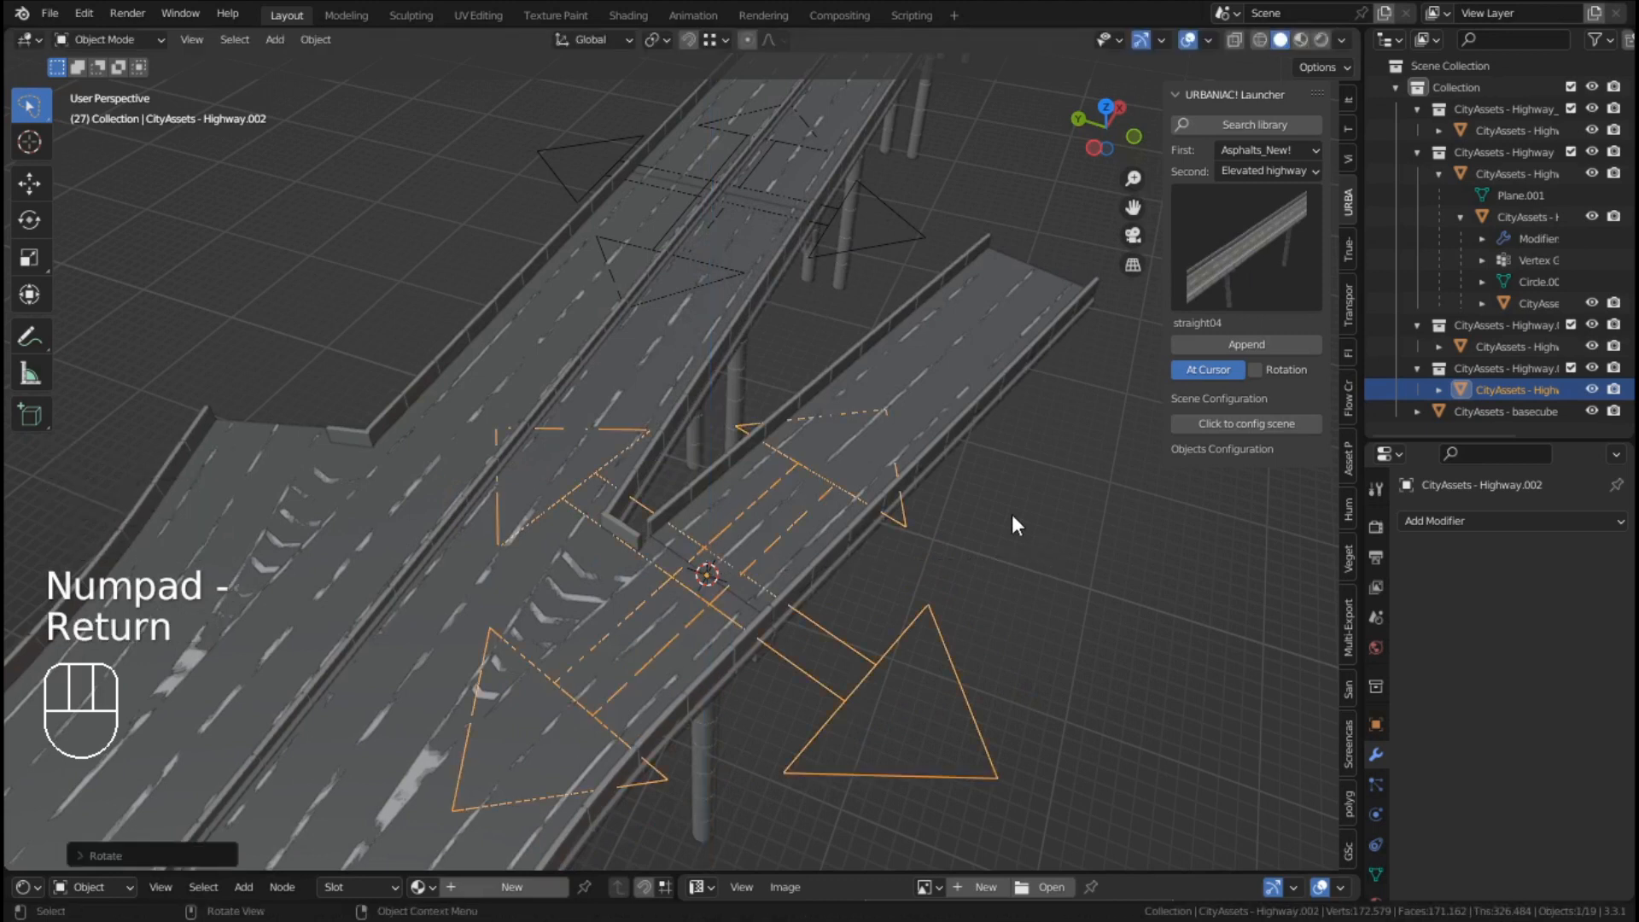
# Set the Array count of the straight04 structure to 4 and turn off its Bevel modifier's viewport display
pyautogui.click(960, 423)
pyautogui.click(1571, 664)
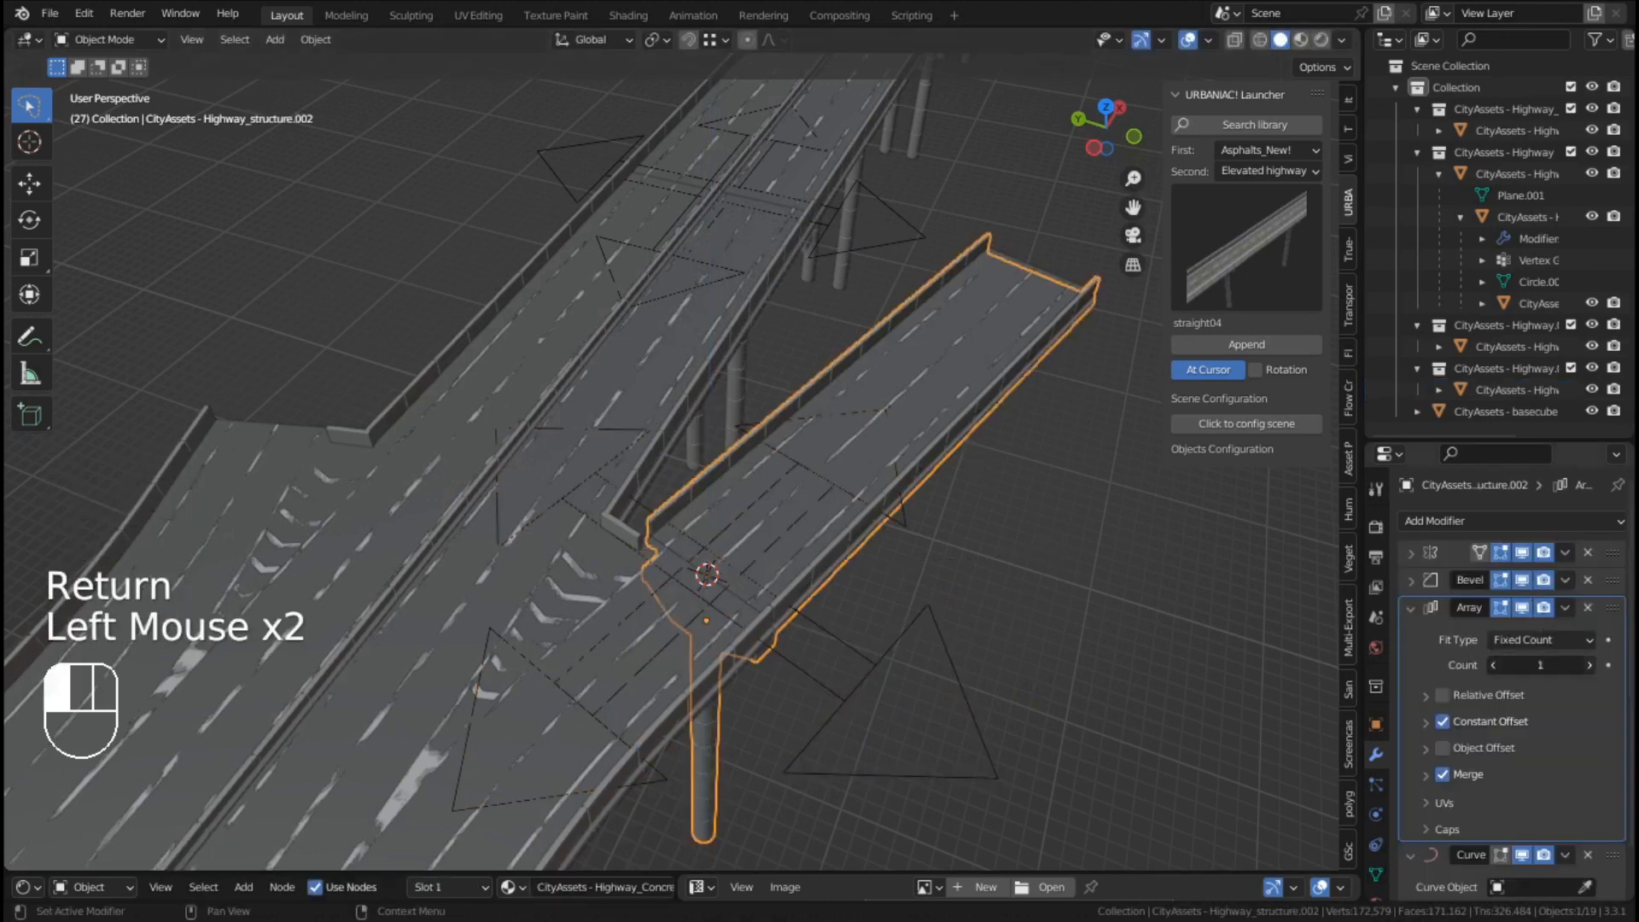
pyautogui.click(1591, 666)
pyautogui.click(1591, 665)
pyautogui.click(1523, 580)
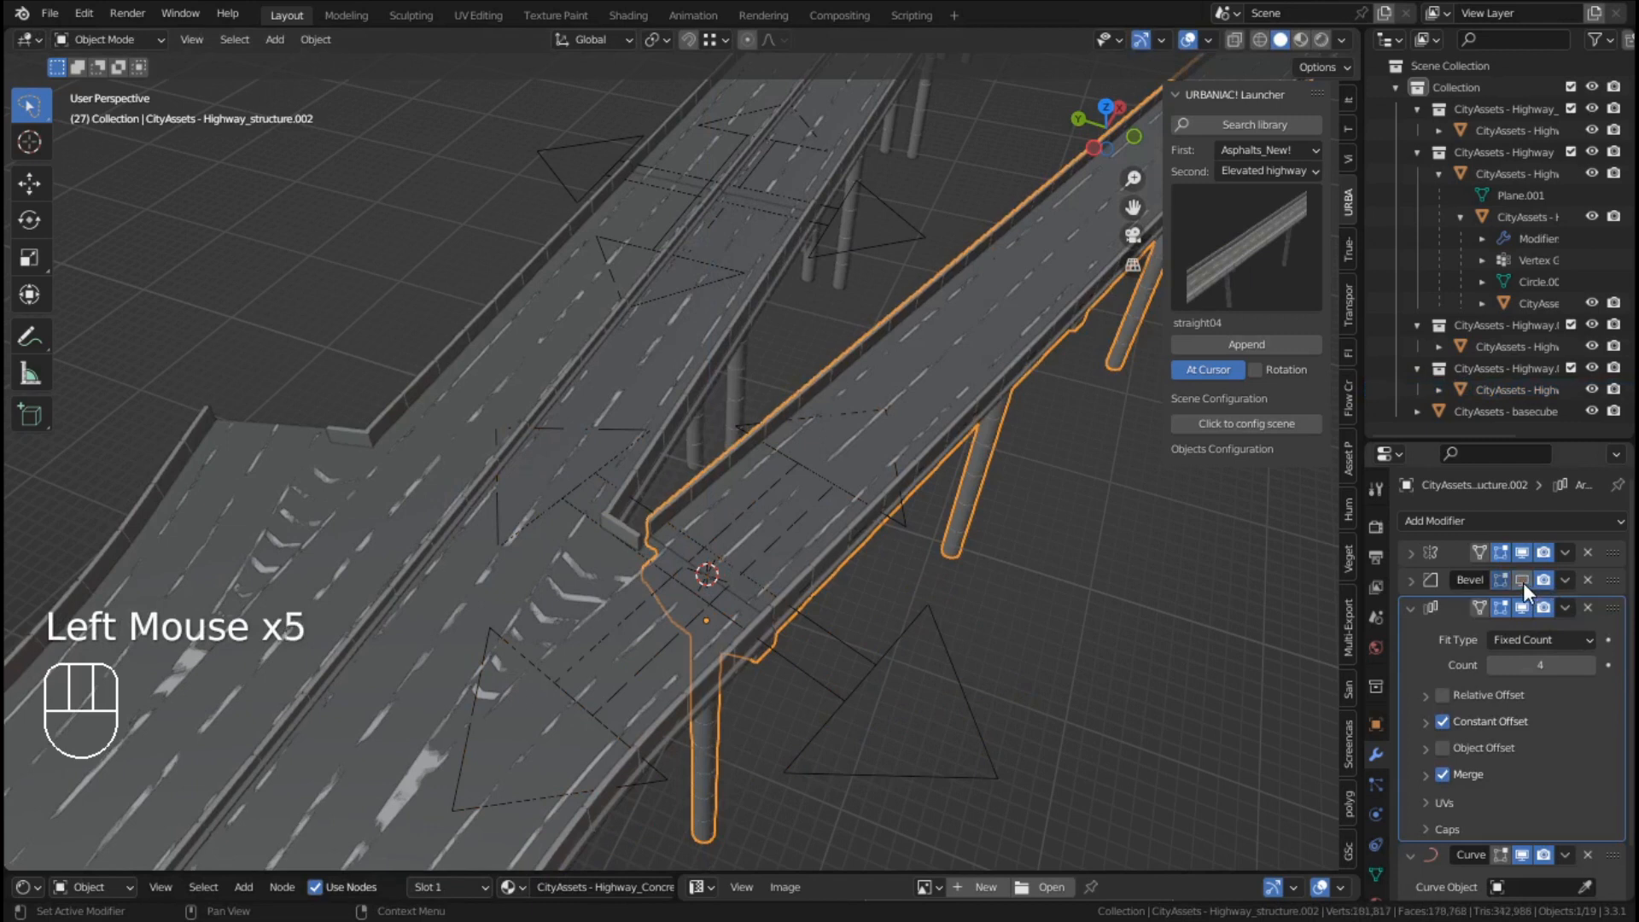
# Add a NURBS path curve at the 3D cursor on the start of the ramp
pyautogui.scroll(-2, 1012, 587)
pyautogui.keyDown('shift'); pyautogui.moveTo(1012, 587); pyautogui.dragTo(858, 611, button='middle'); pyautogui.keyUp('shift')
pyautogui.hotkey('shift', 'a')
pyautogui.moveTo(840, 334)
pyautogui.click(951, 427)
pyautogui.moveTo(950, 426); pyautogui.dragTo(842, 576, button='middle')
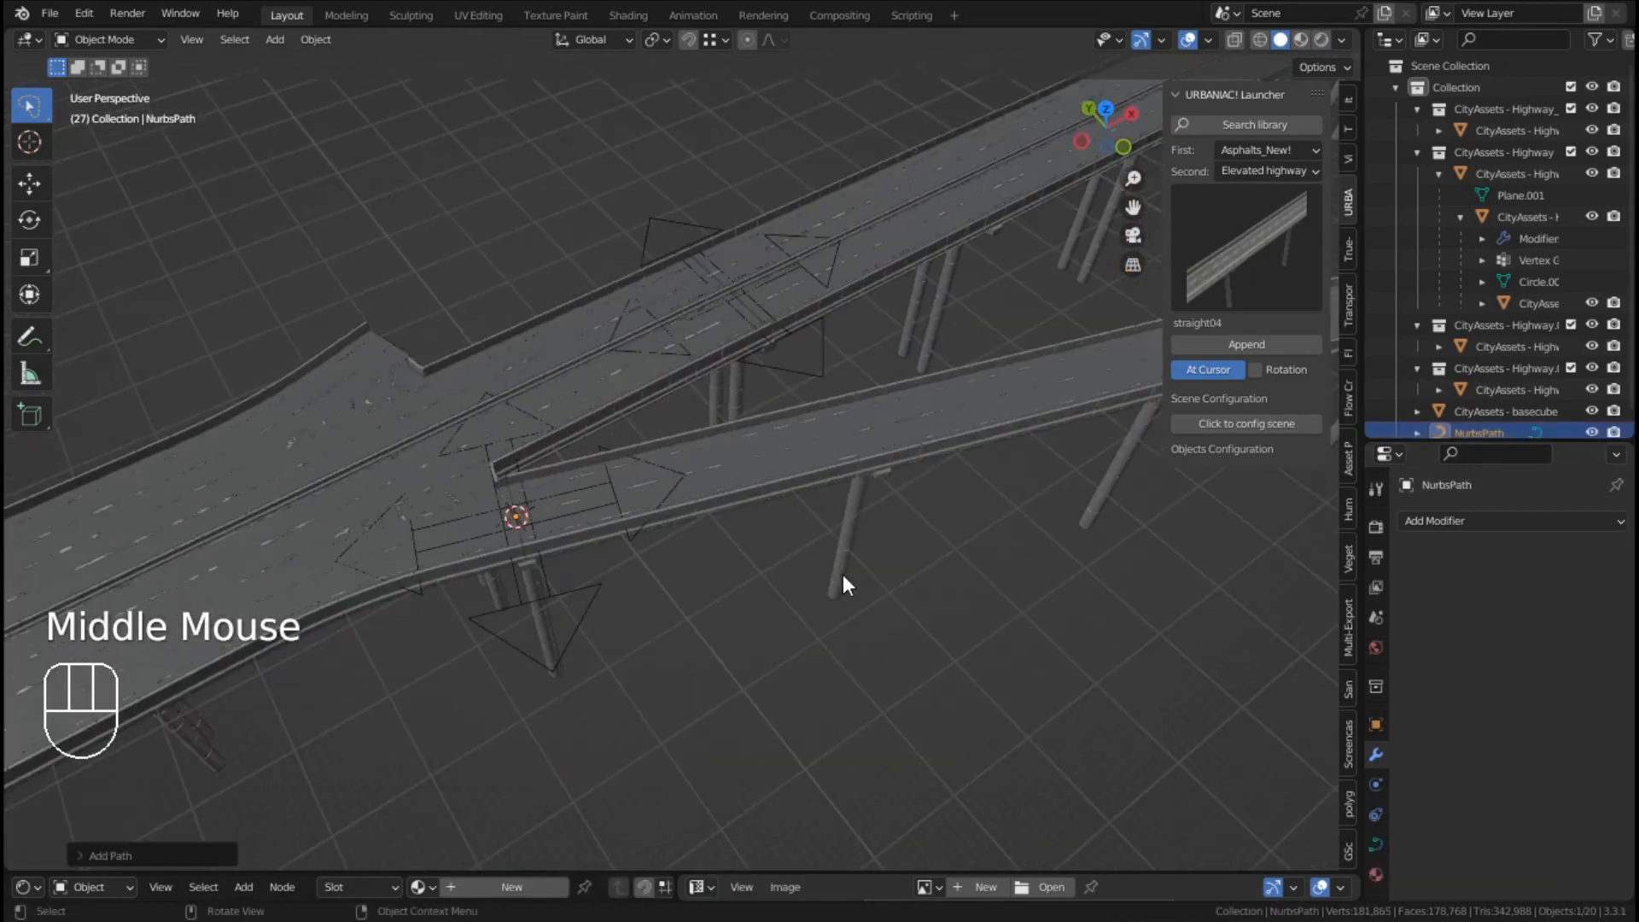
# Rotate the new path -17.5° about the global Z axis to match the ramp's direction
pyautogui.press('r')
pyautogui.press('z')
pyautogui.press('KP_1')
pyautogui.press('KP_7')
pyautogui.press('KP_Decimal')
pyautogui.press('KP_5')
pyautogui.press('KP_Subtract')
pyautogui.press('Return')
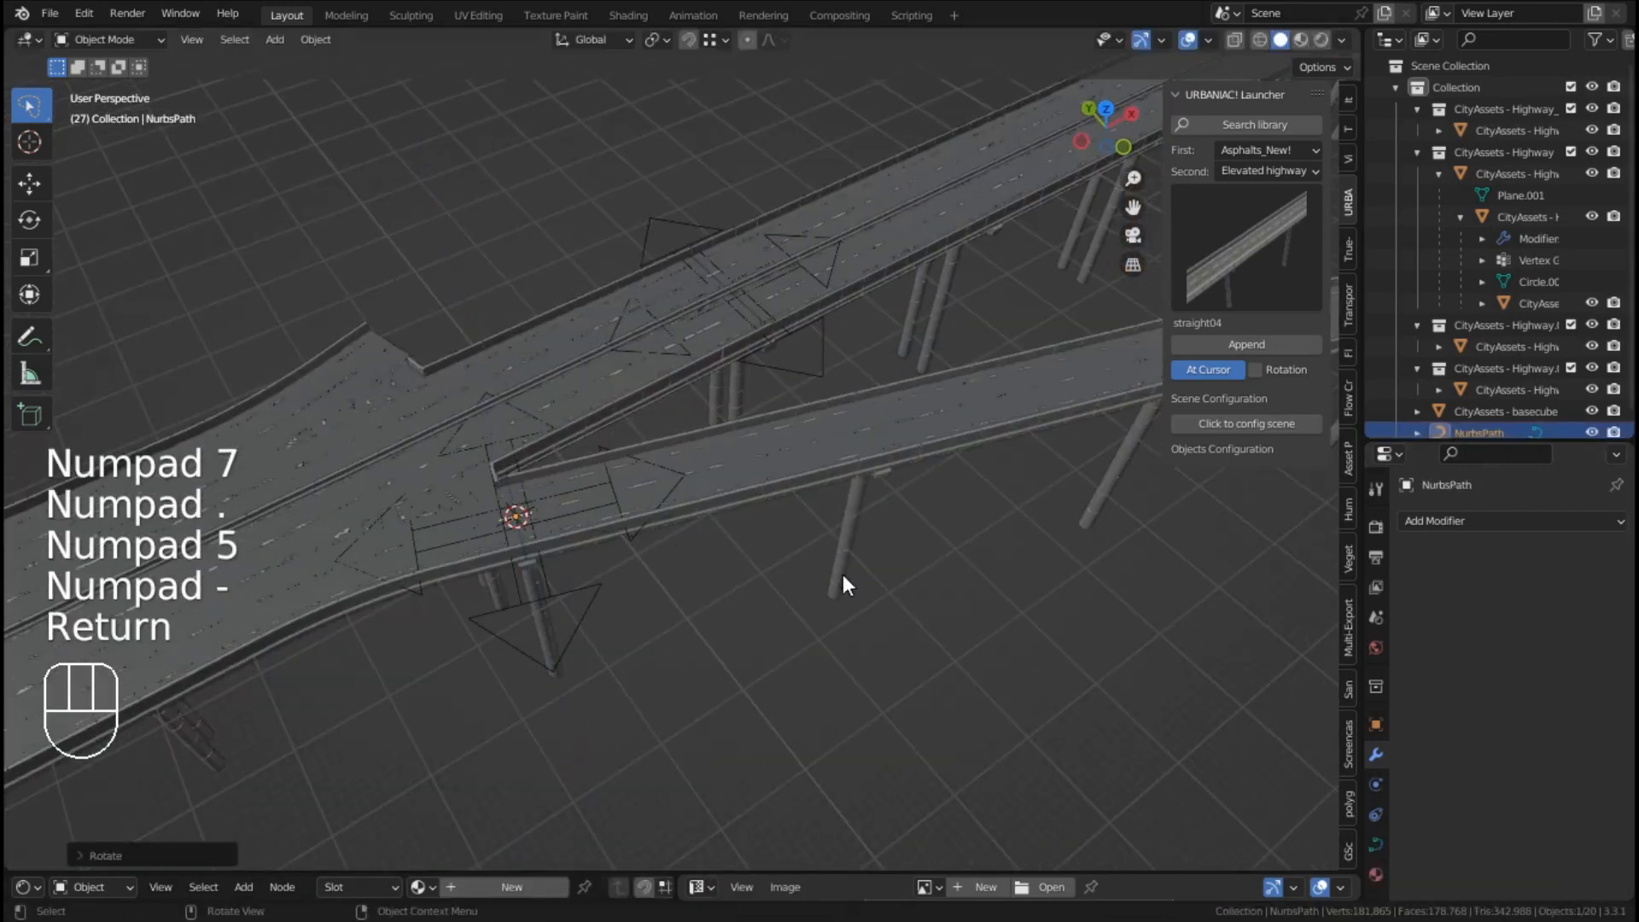
# Move all the path's control points 2 m along the local X axis so the path starts at its origin
pyautogui.press('Tab')
pyautogui.press('g')
pyautogui.press('x')
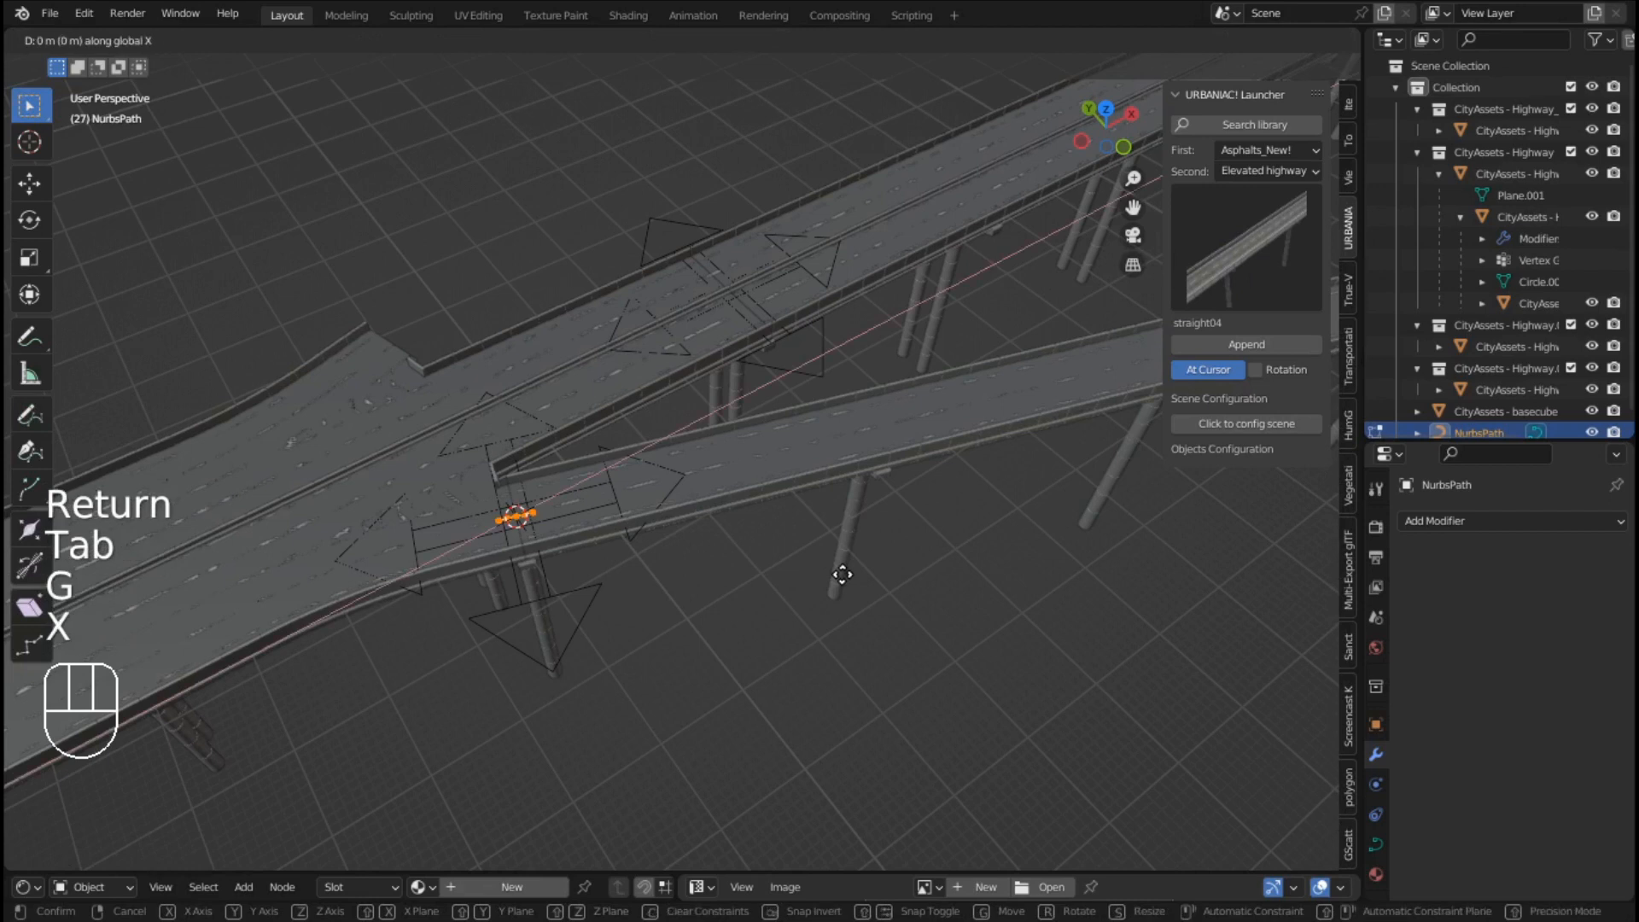
pyautogui.press('x')
pyautogui.press('KP_2')
pyautogui.press('Return')
# Set the pivot point to 3D Cursor and scale the path's control points by 20
pyautogui.press('.')
pyautogui.click(993, 576)
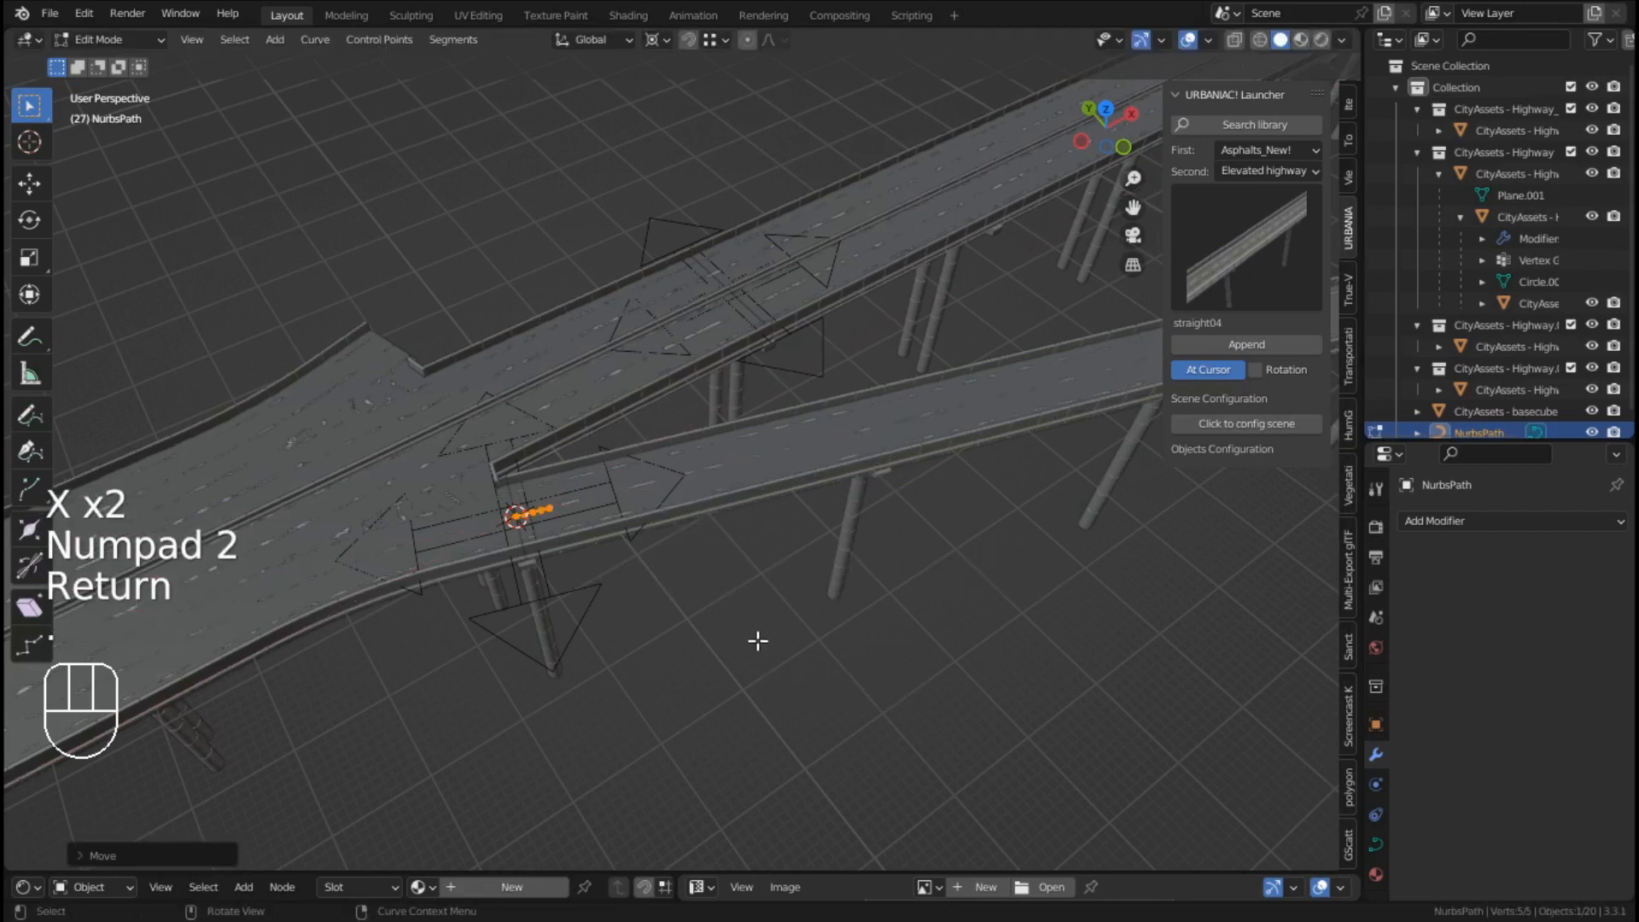
pyautogui.press('s')
pyautogui.press('KP_2')
pyautogui.press('KP_0')
pyautogui.press('Return')
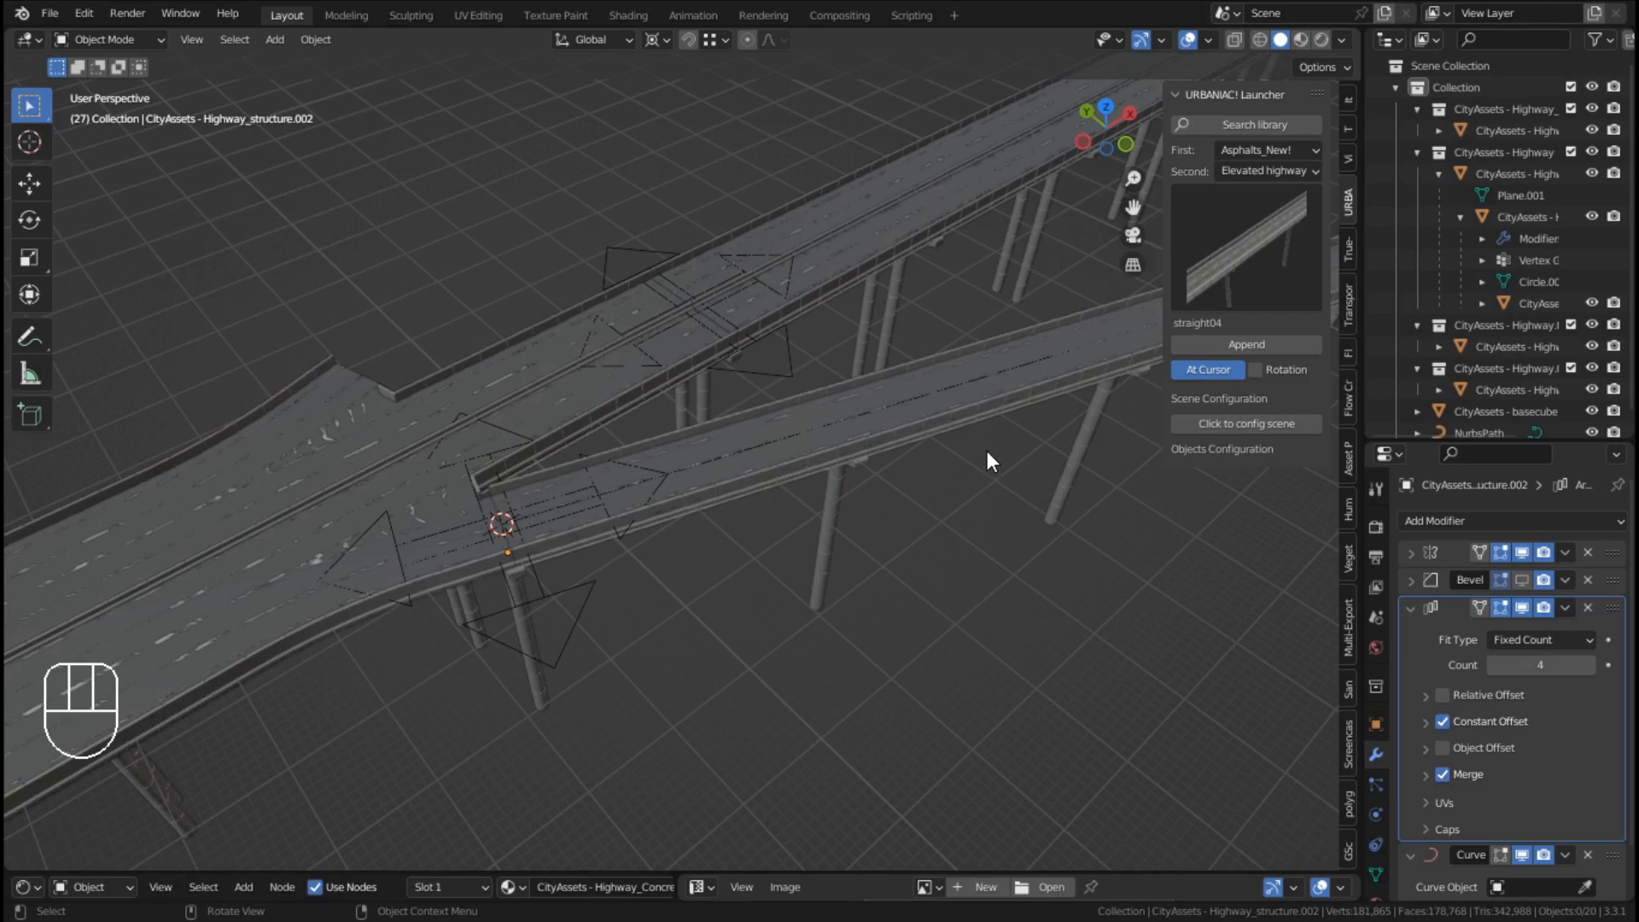
# Select the ramp's mesh objects, set the Curve modifier's object to NurbsPath, and copy that setting to the selected objects
pyautogui.moveTo(987, 451); pyautogui.dragTo(806, 501)
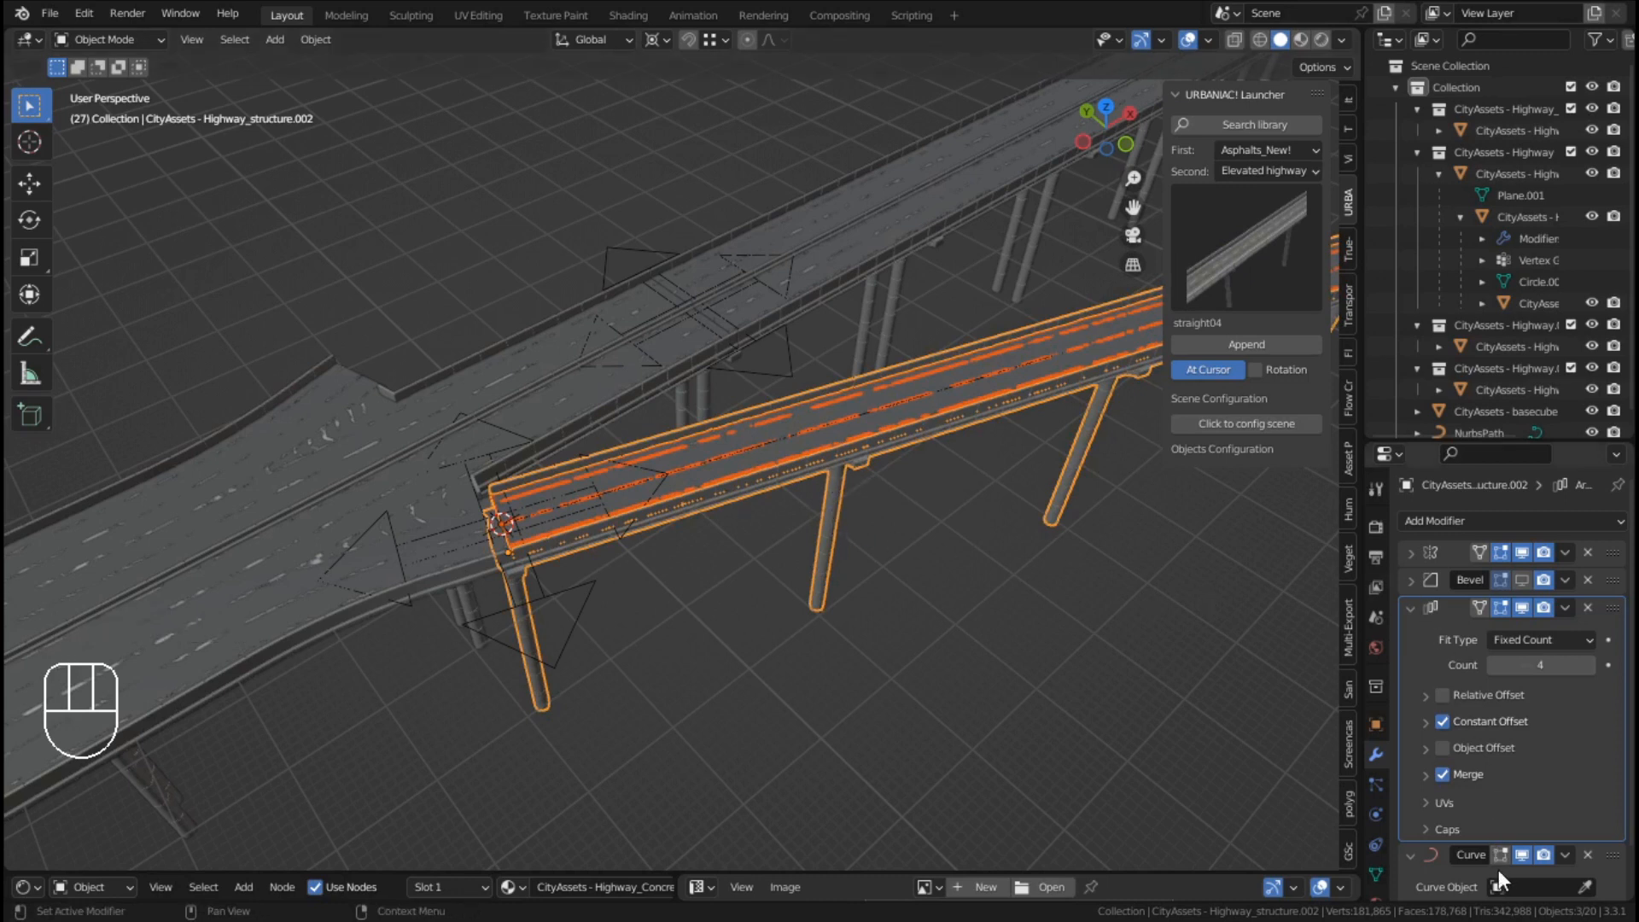
pyautogui.scroll(-3, 1503, 875)
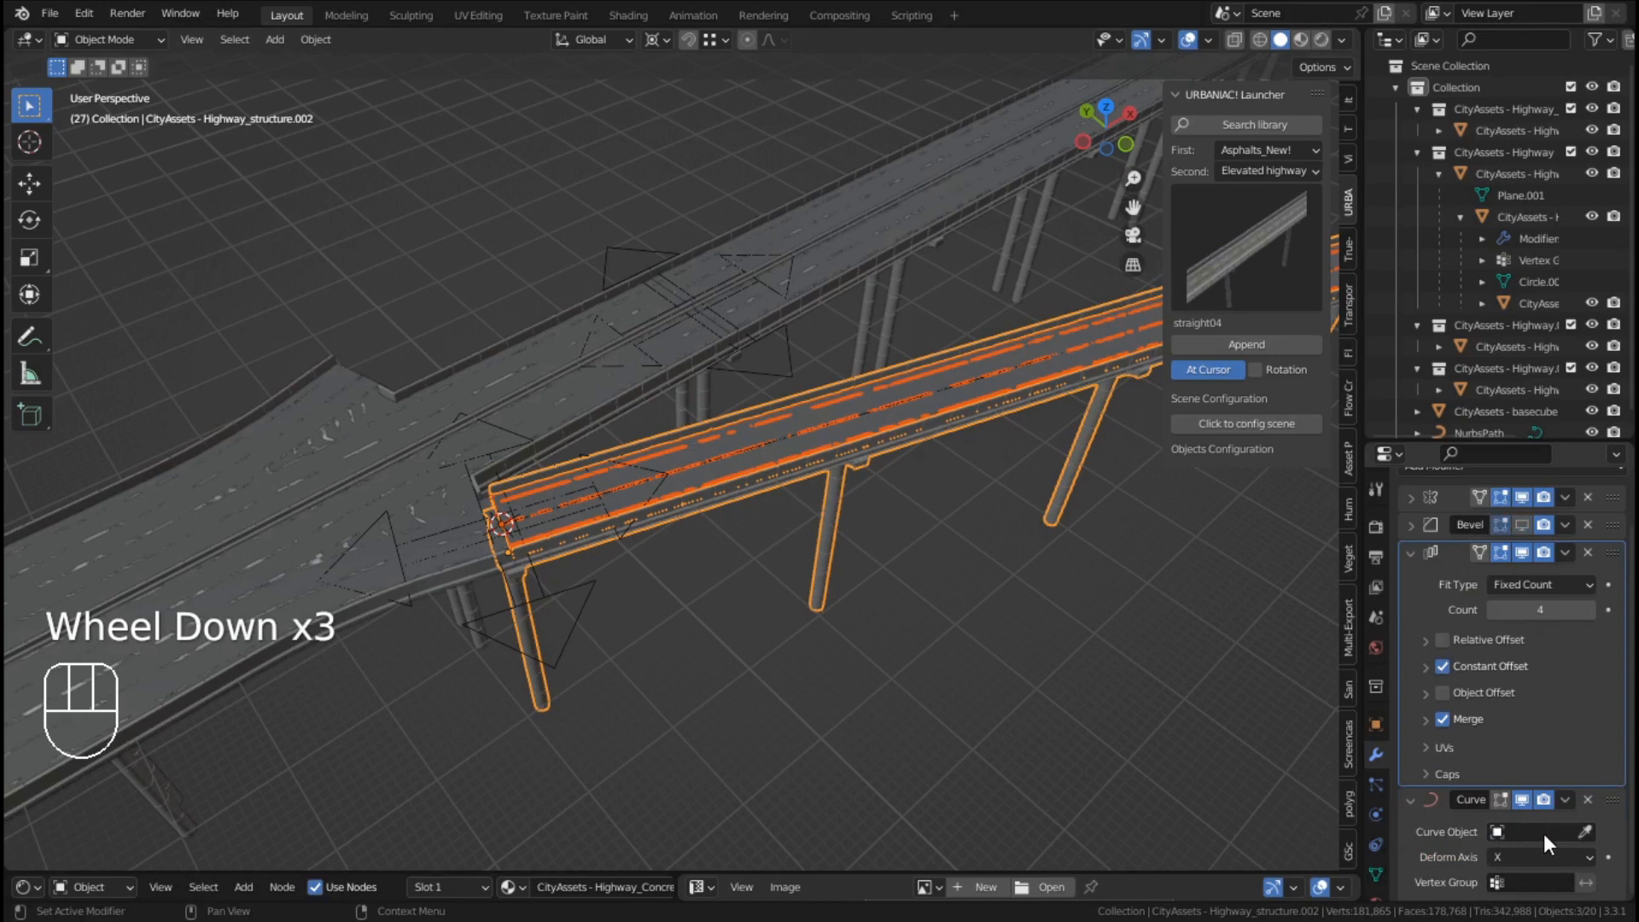
pyautogui.click(1541, 832)
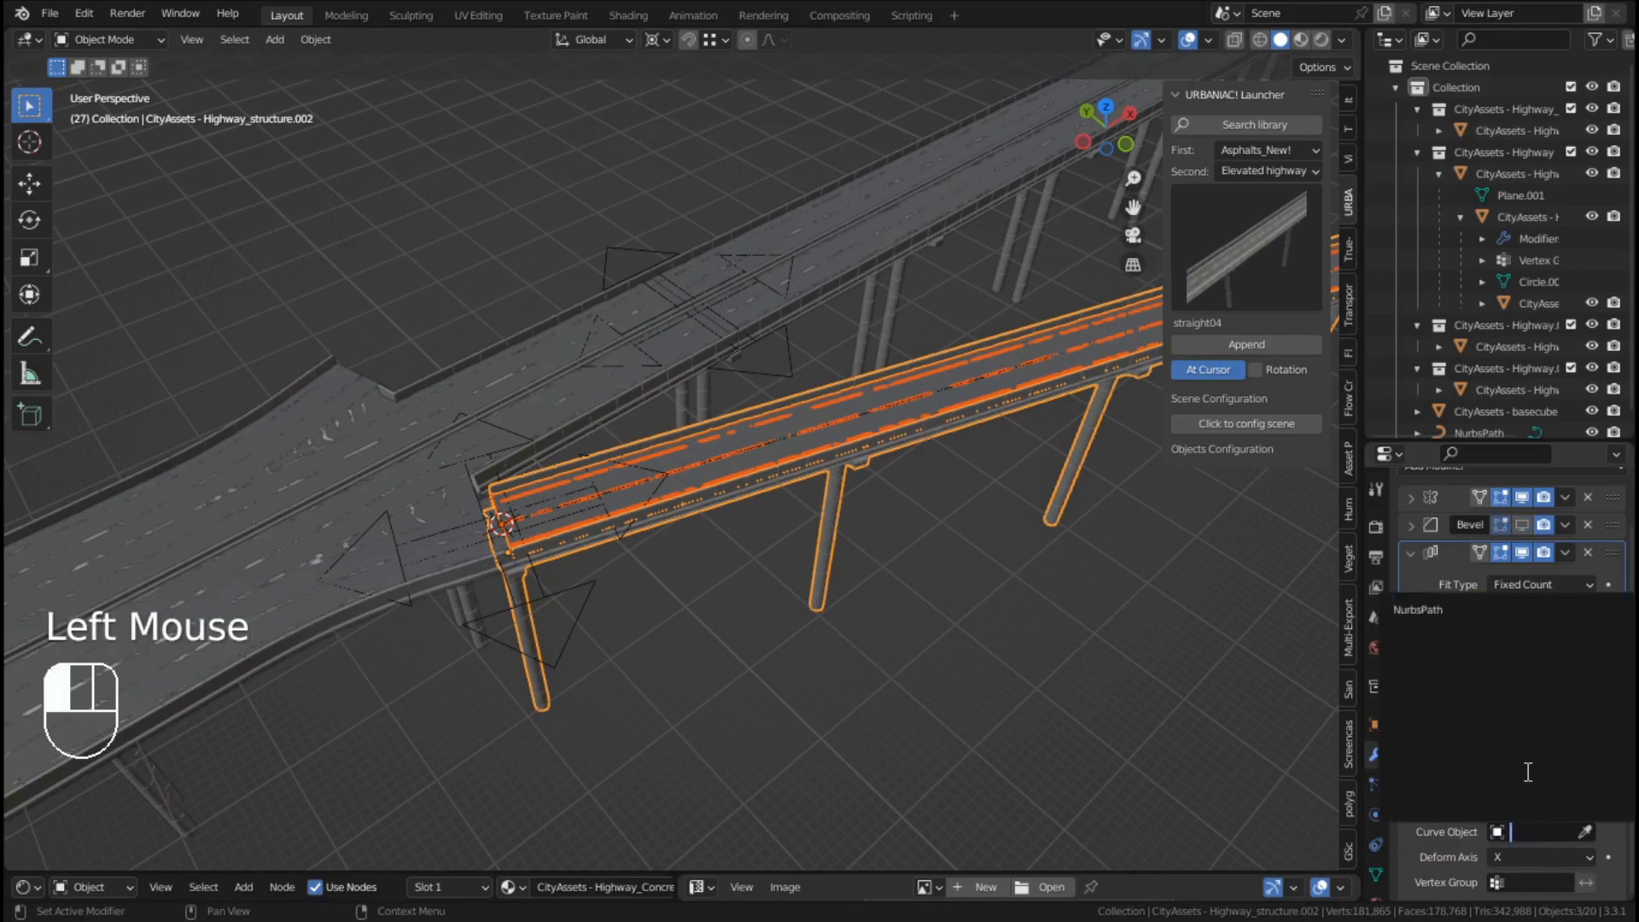
pyautogui.click(1443, 611)
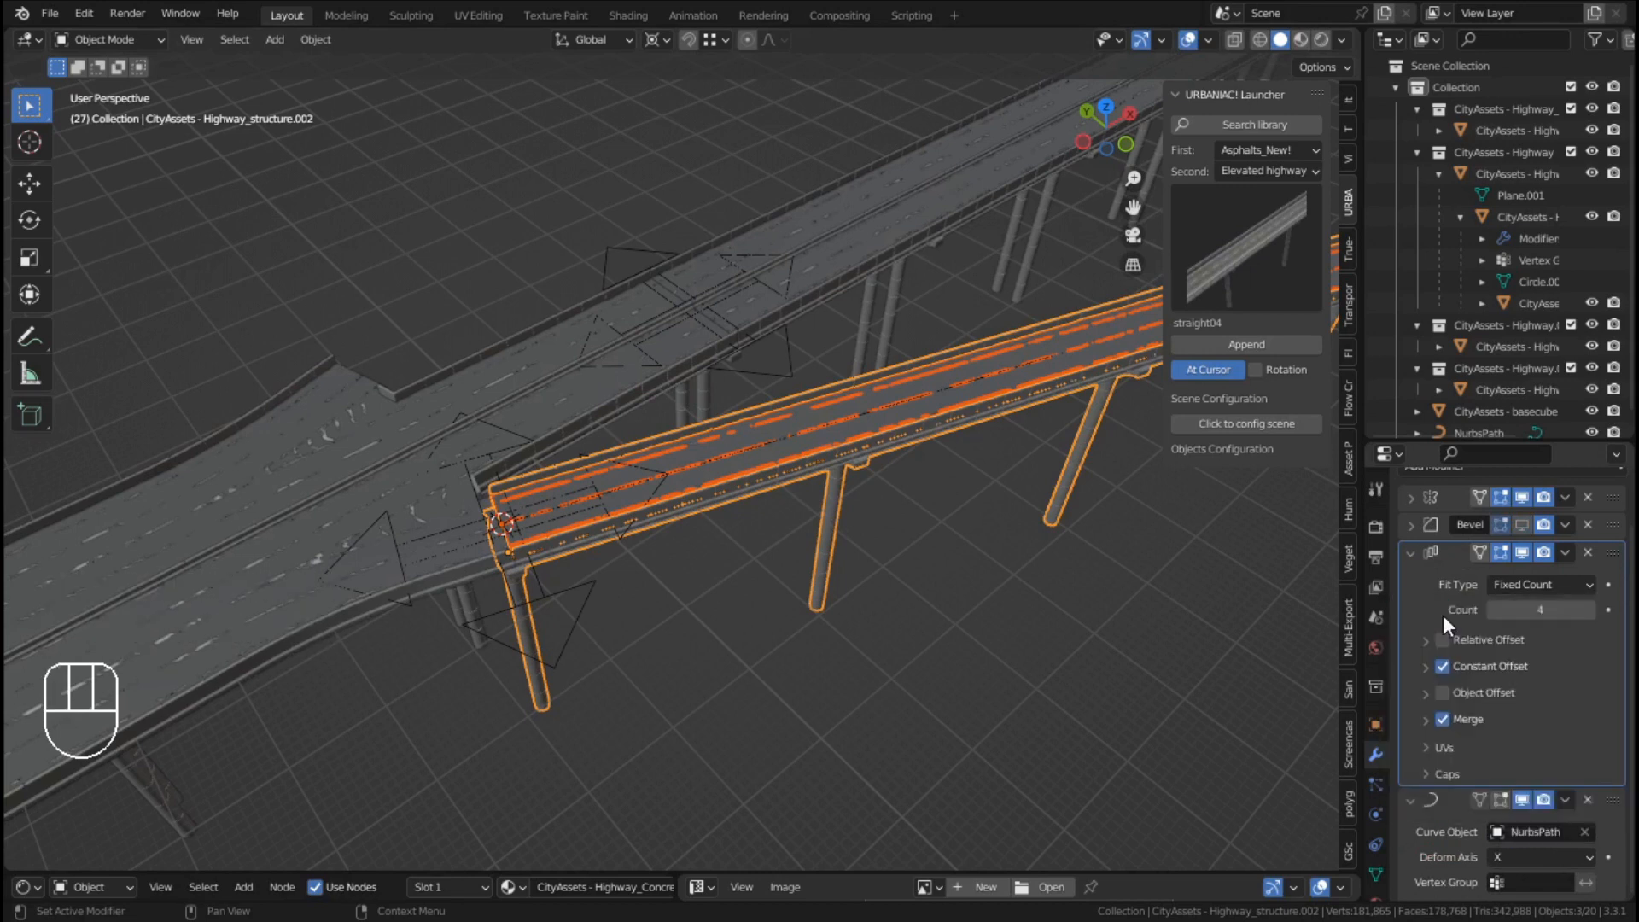
pyautogui.rightClick(1534, 830)
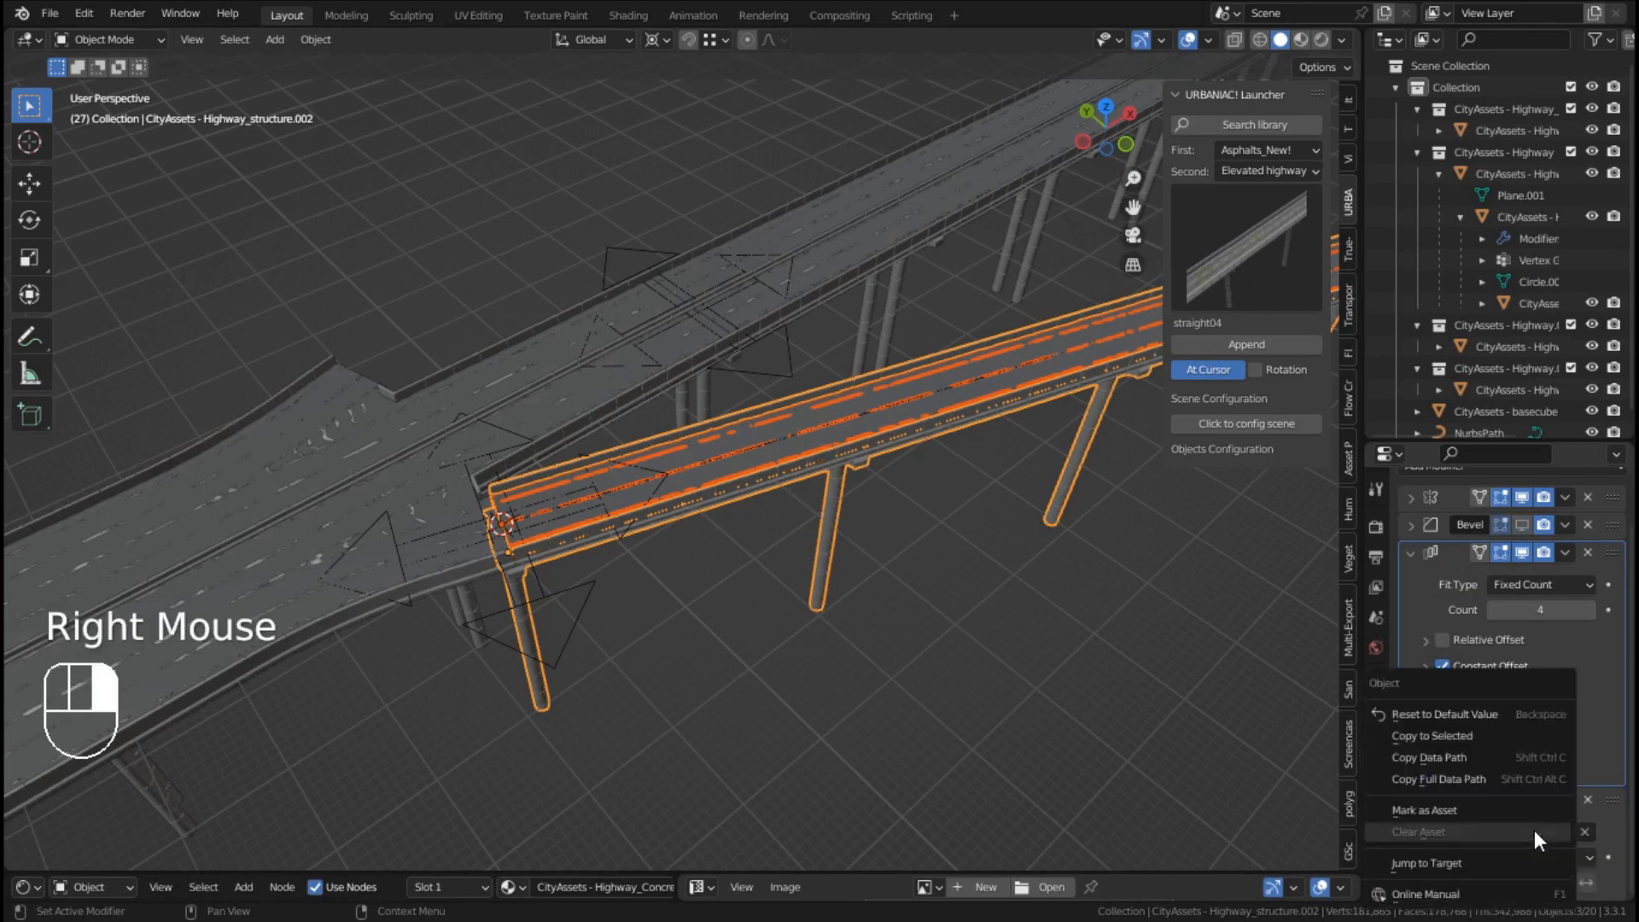
pyautogui.click(1474, 739)
# Edit NurbsPath in top view and move its last control point towards the main highway to start bending the ramp
pyautogui.click(1396, 87)
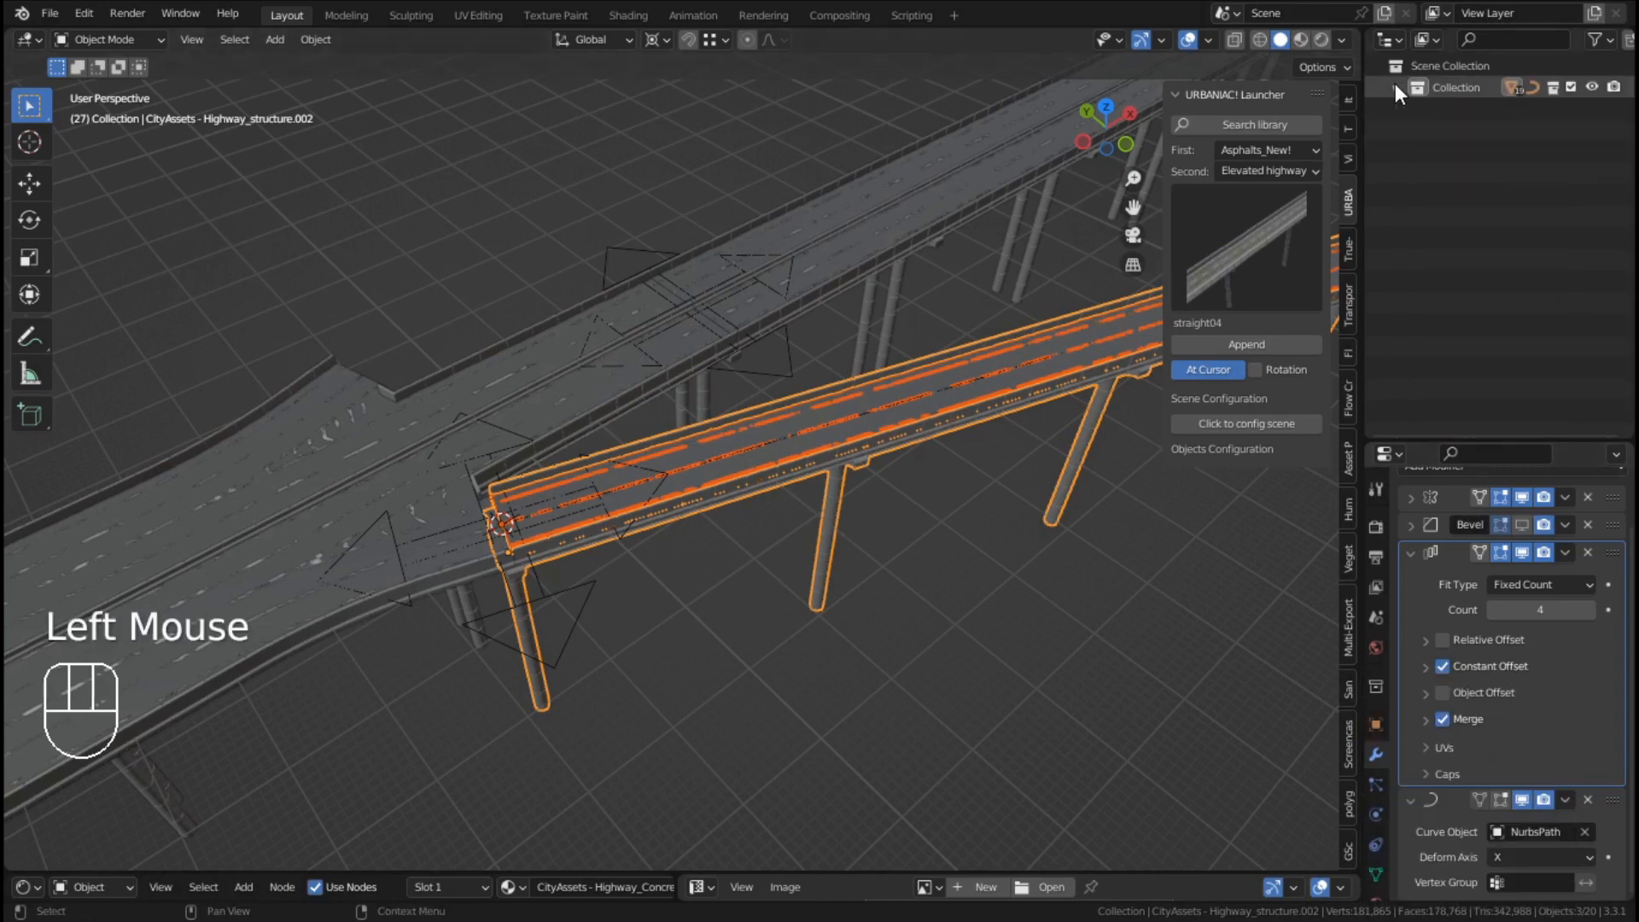
pyautogui.click(1396, 87)
pyautogui.scroll(-2, 1464, 414)
pyautogui.click(1466, 417)
pyautogui.press('Tab')
pyautogui.press('KP_7')
pyautogui.scroll(-1, 852, 461)
pyautogui.keyDown('shift'); pyautogui.moveTo(853, 462); pyautogui.dragTo(723, 447, button='middle'); pyautogui.keyUp('shift')
pyautogui.click(852, 485)
pyautogui.press('g')
pyautogui.click(983, 318)
# Move the path's fourth control point outward and rotate the path's end so the ramp curves across the main highway
pyautogui.click(745, 463)
pyautogui.press('g')
pyautogui.click(889, 559)
pyautogui.keyDown('shift'); pyautogui.moveTo(926, 358); pyautogui.dragTo(890, 576, button='middle'); pyautogui.keyUp('shift')
pyautogui.click(945, 384)
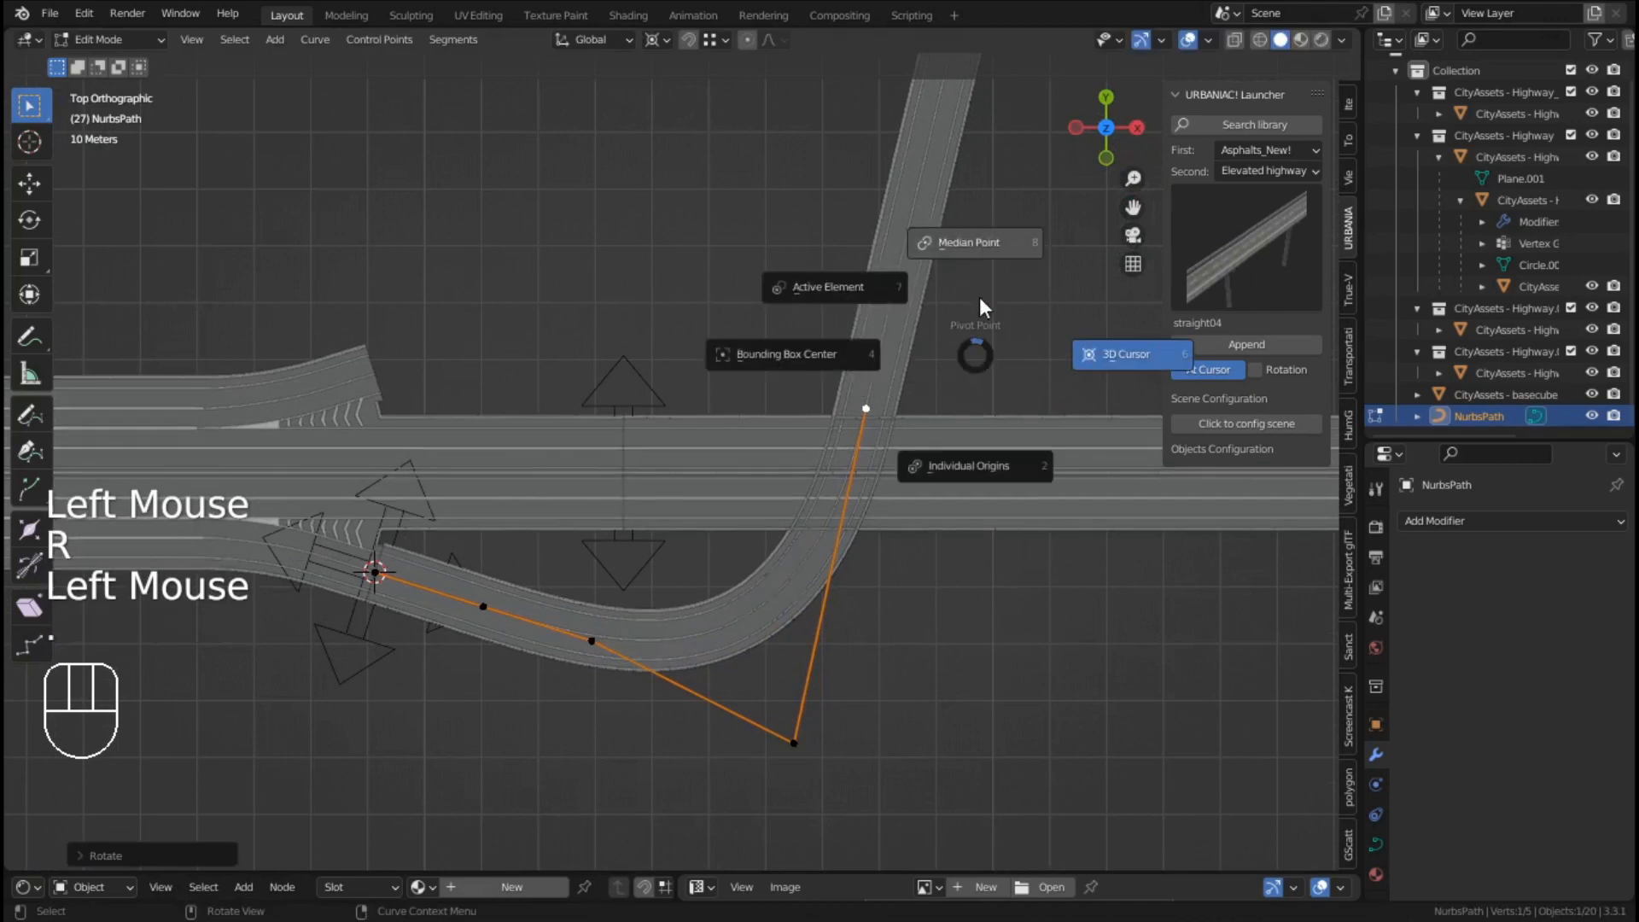
# Extrude two more control points from the path's end to loop the ramp back beyond the main highway
pyautogui.keyDown('shift'); pyautogui.moveTo(973, 348); pyautogui.dragTo(1014, 473, button='middle'); pyautogui.keyUp('shift')
pyautogui.press('e')
pyautogui.click(564, 333)
pyautogui.press('e')
pyautogui.click(454, 337)
# Select the three consecutive control points around the loop and raise them 15 m along the global Z axis
pyautogui.moveTo(453, 336); pyautogui.dragTo(885, 484, button='middle')
pyautogui.press('Tab')
pyautogui.press('Tab')
pyautogui.click(1161, 568)
pyautogui.keyDown('ctrl'); pyautogui.click(618, 406); pyautogui.keyUp('ctrl')
pyautogui.write('gz')
pyautogui.write('15')
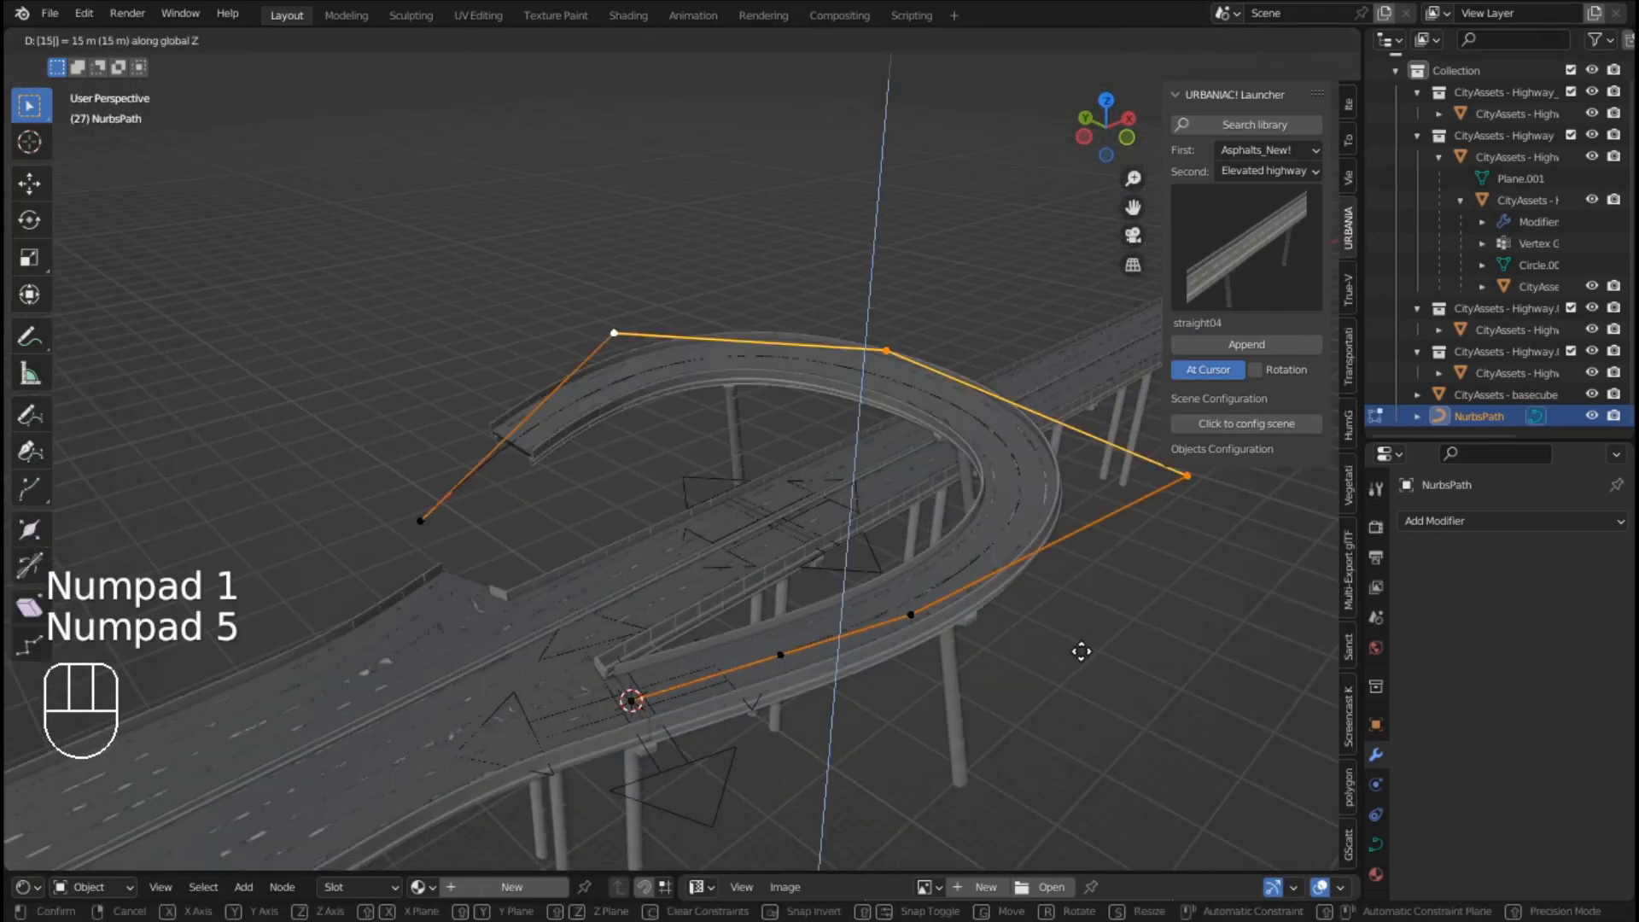
pyautogui.press('Return')
# Extrude the path's end control point away from the main highway and set the ramp structure's Array count to 7
pyautogui.click(431, 520)
pyautogui.press('e')
pyautogui.press('x')
pyautogui.click(222, 359)
pyautogui.press('Tab')
pyautogui.click(1016, 542)
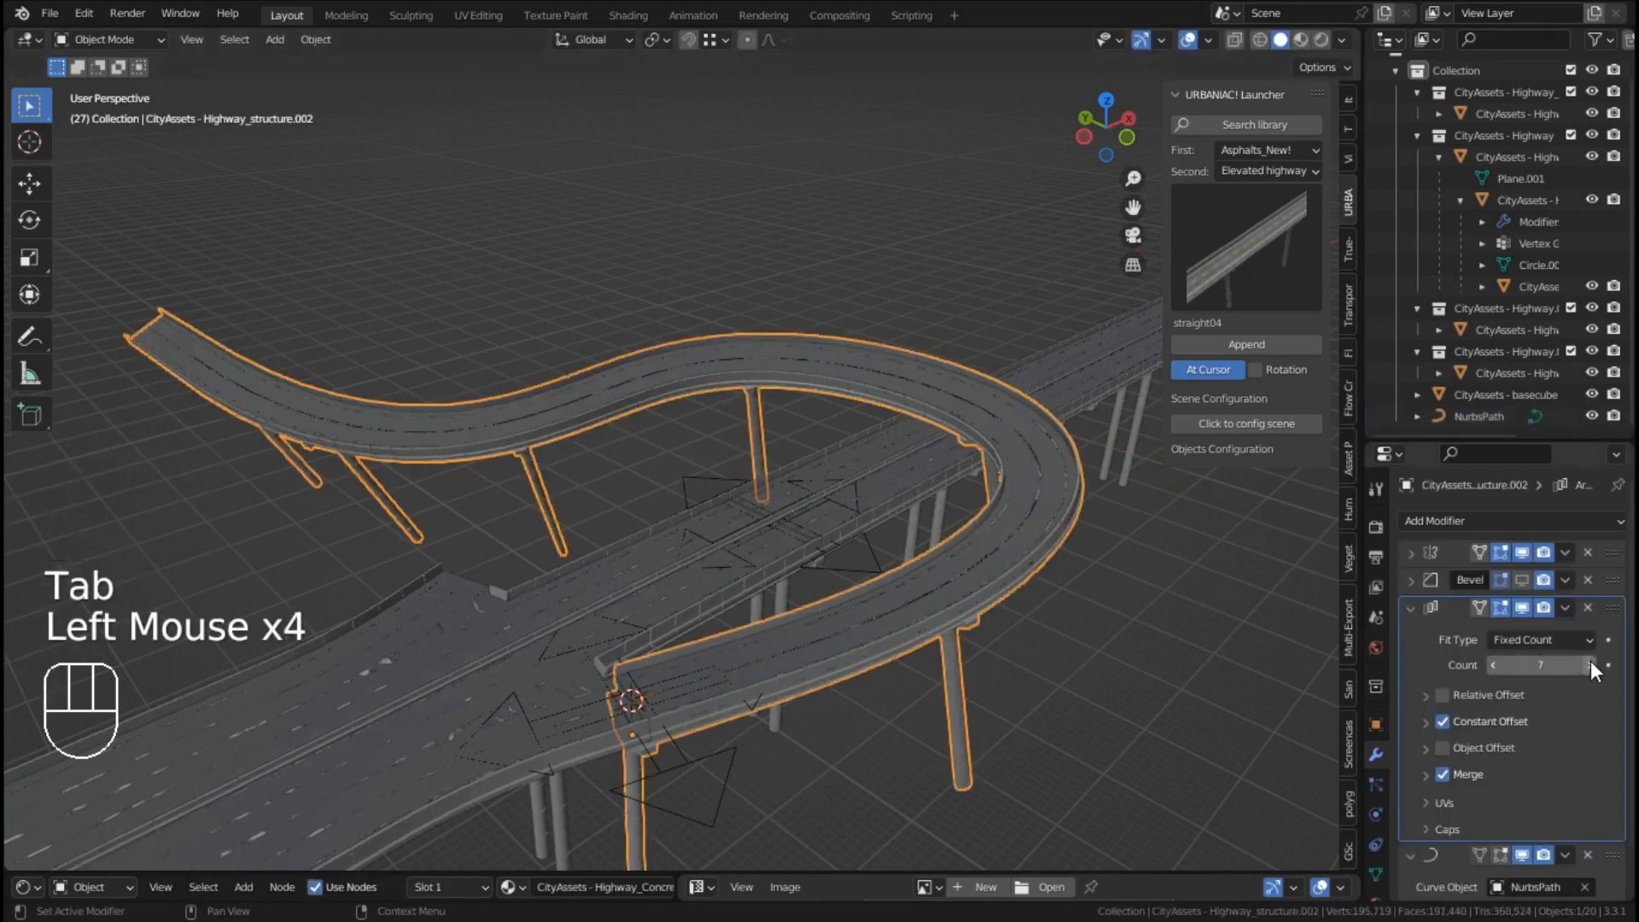
# Set the Twist Method of NurbsPath to Z-Up
pyautogui.click(1446, 418)
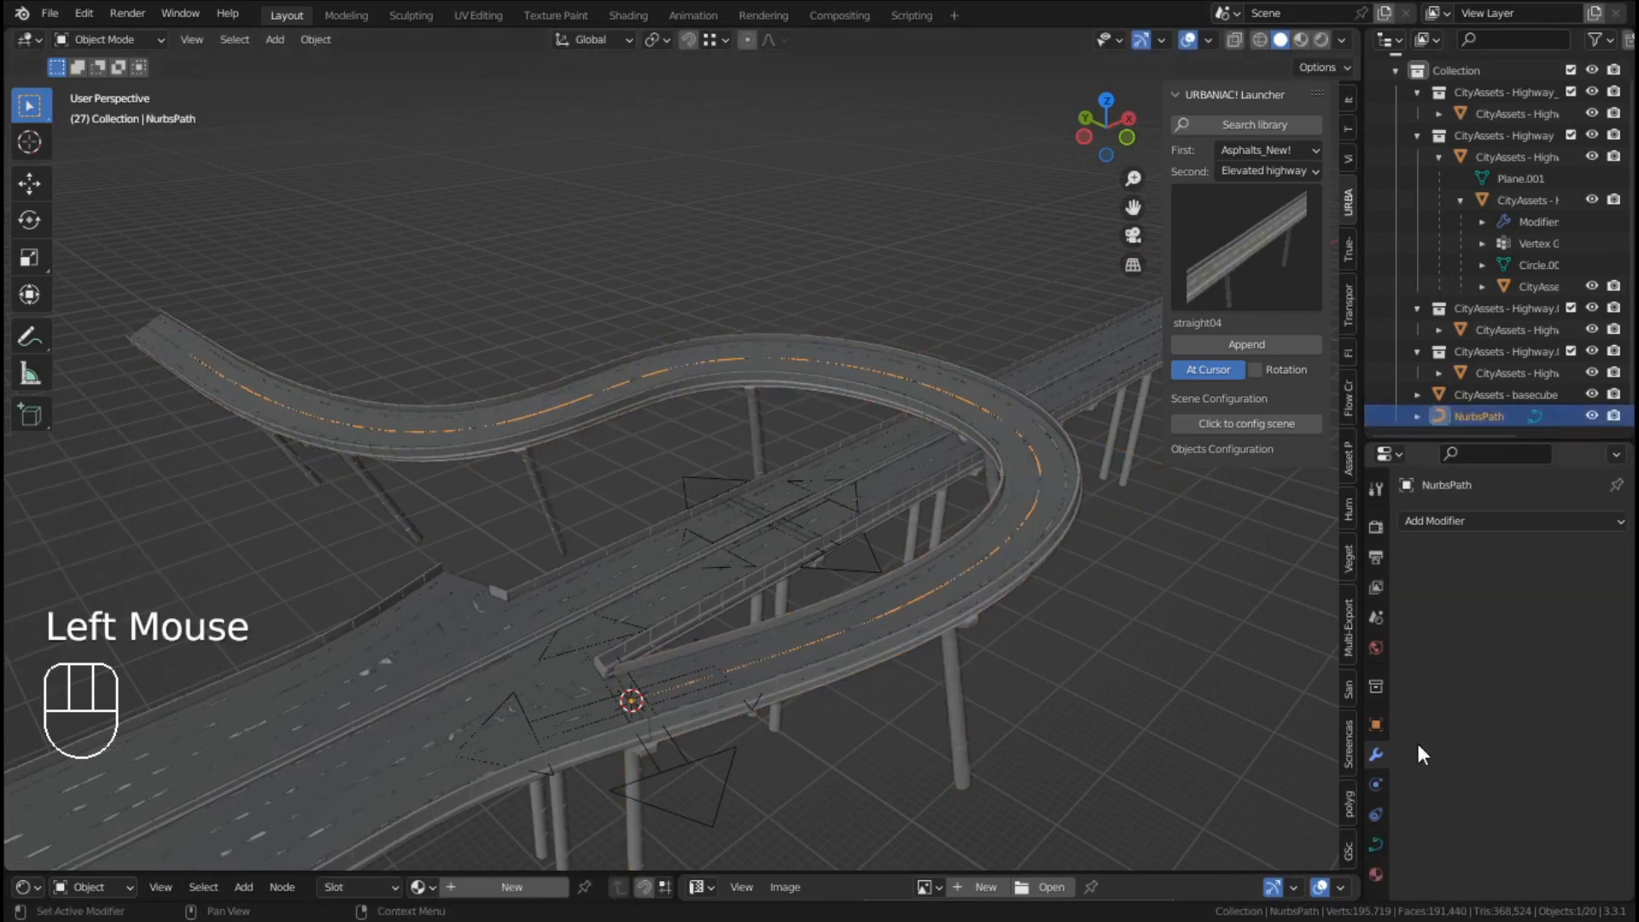
pyautogui.click(1374, 845)
pyautogui.click(1503, 662)
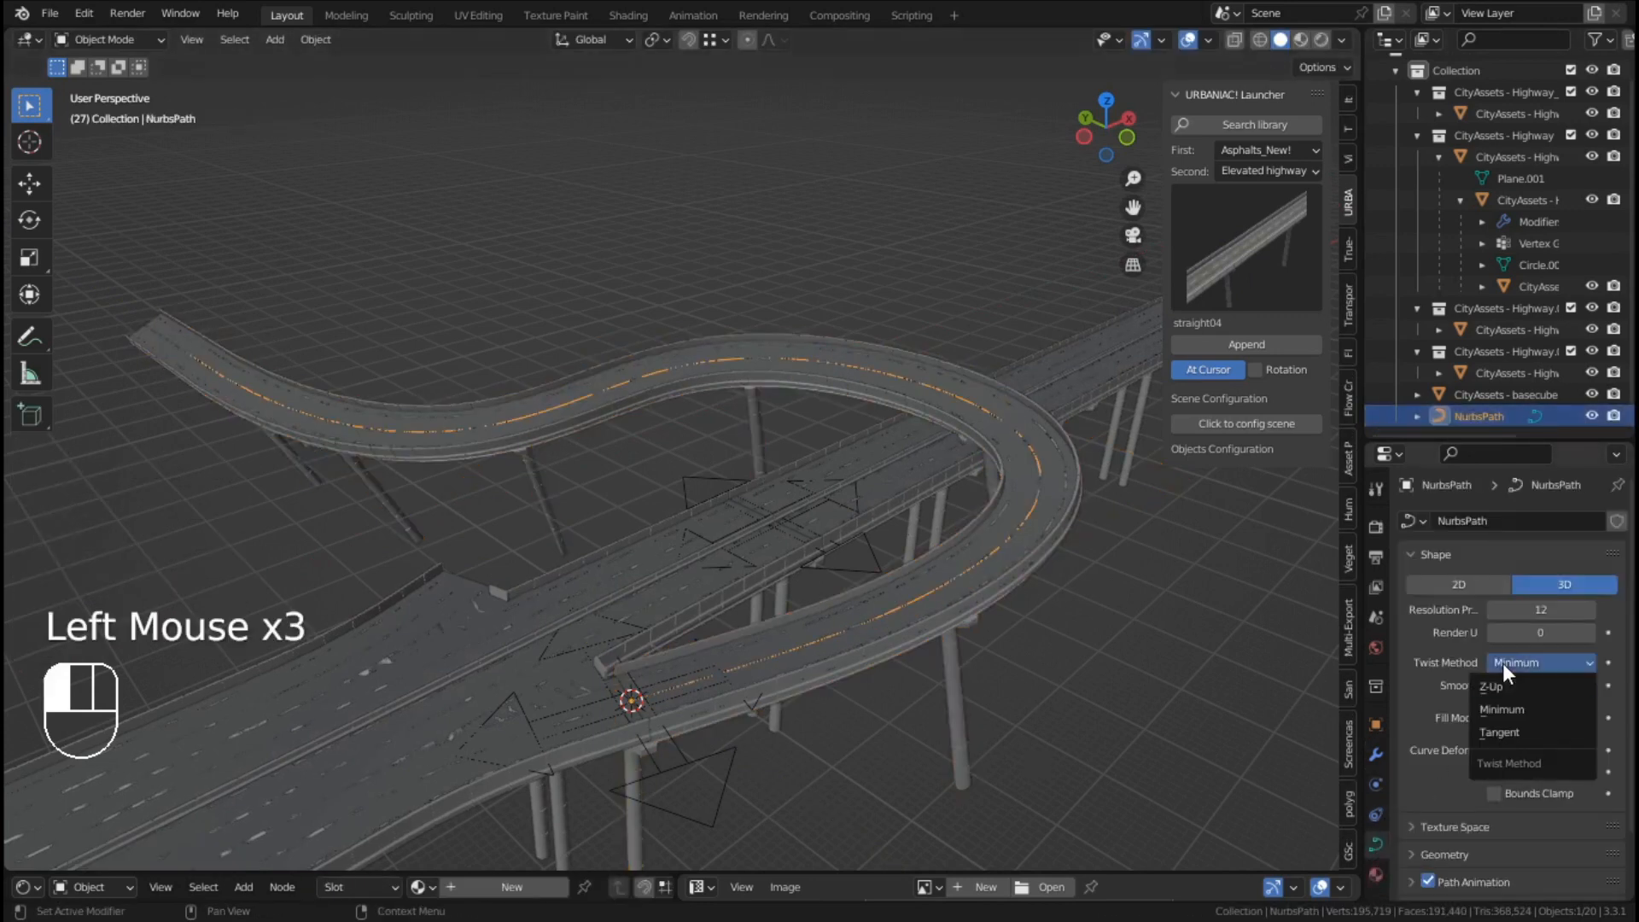
pyautogui.click(1504, 684)
# Select the NURBS path's control point at the outer bend of the loop and examine its Tilt setting
pyautogui.keyDown('shift'); pyautogui.moveTo(1144, 657); pyautogui.dragTo(976, 592, button='middle'); pyautogui.keyUp('shift')
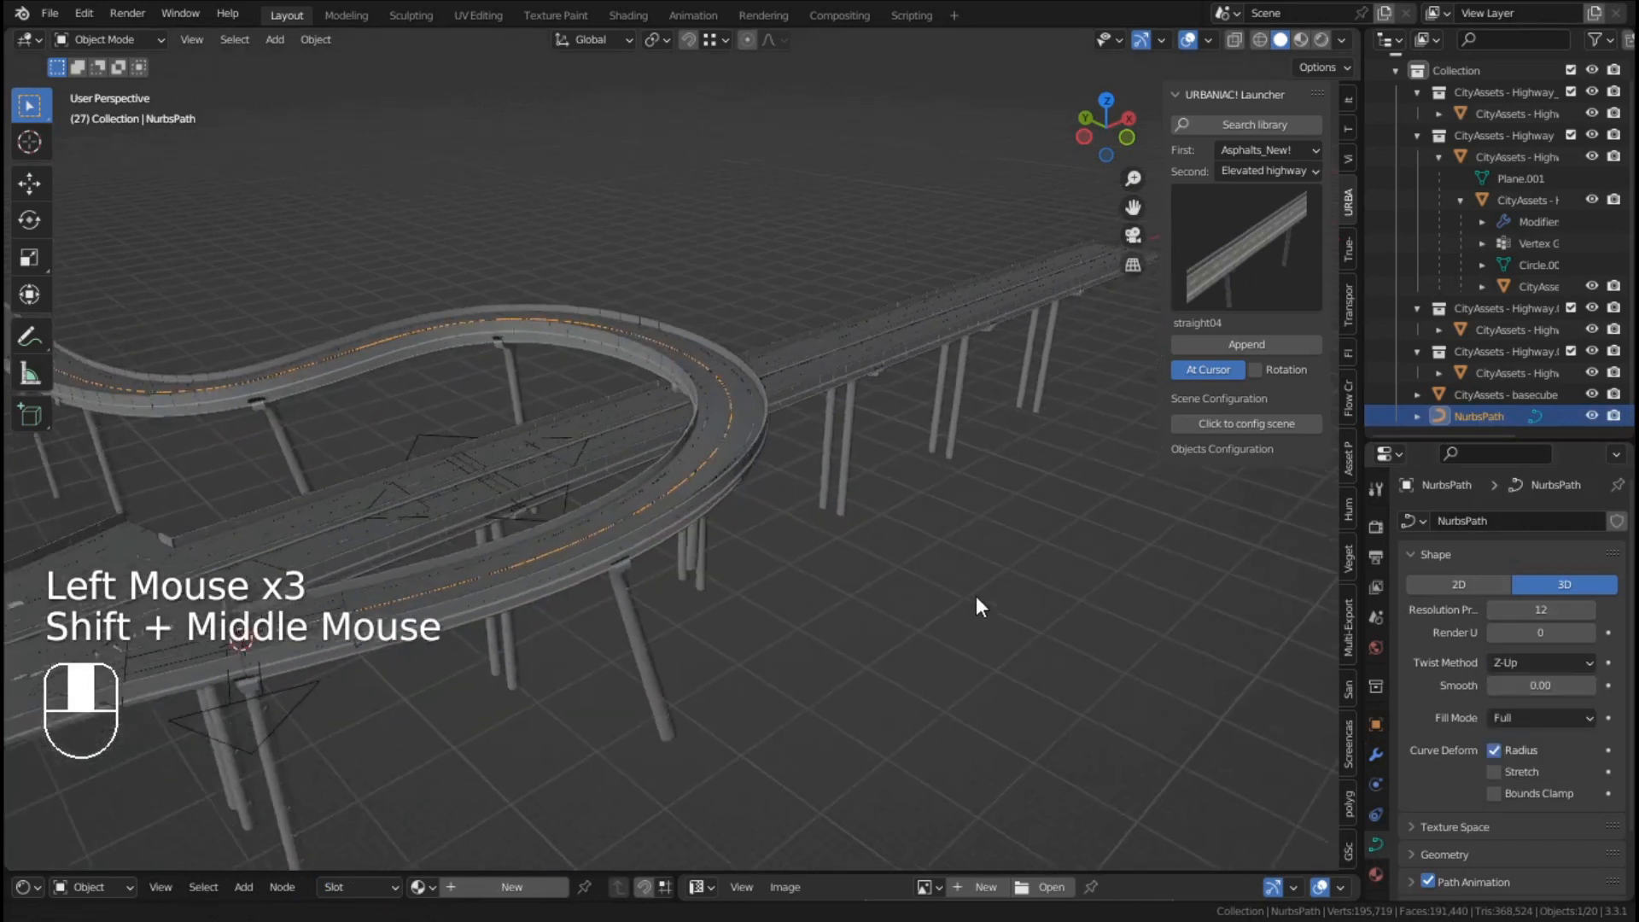
pyautogui.scroll(2, 922, 507)
pyautogui.moveTo(923, 517); pyautogui.dragTo(1014, 498, button='middle')
pyautogui.press('Tab')
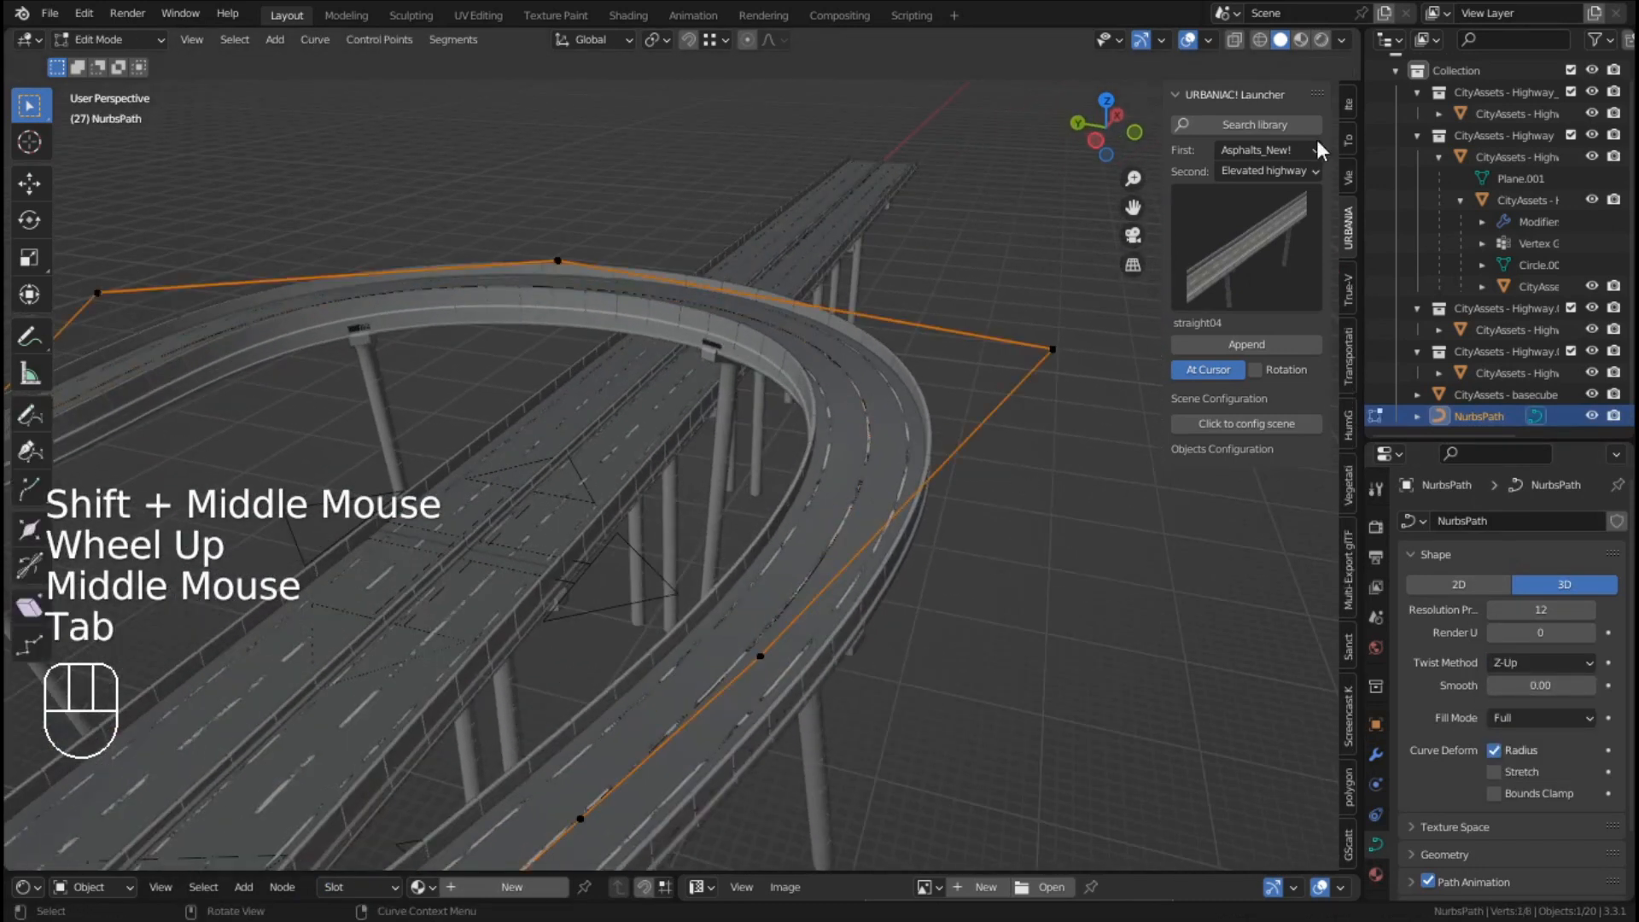
pyautogui.click(1350, 101)
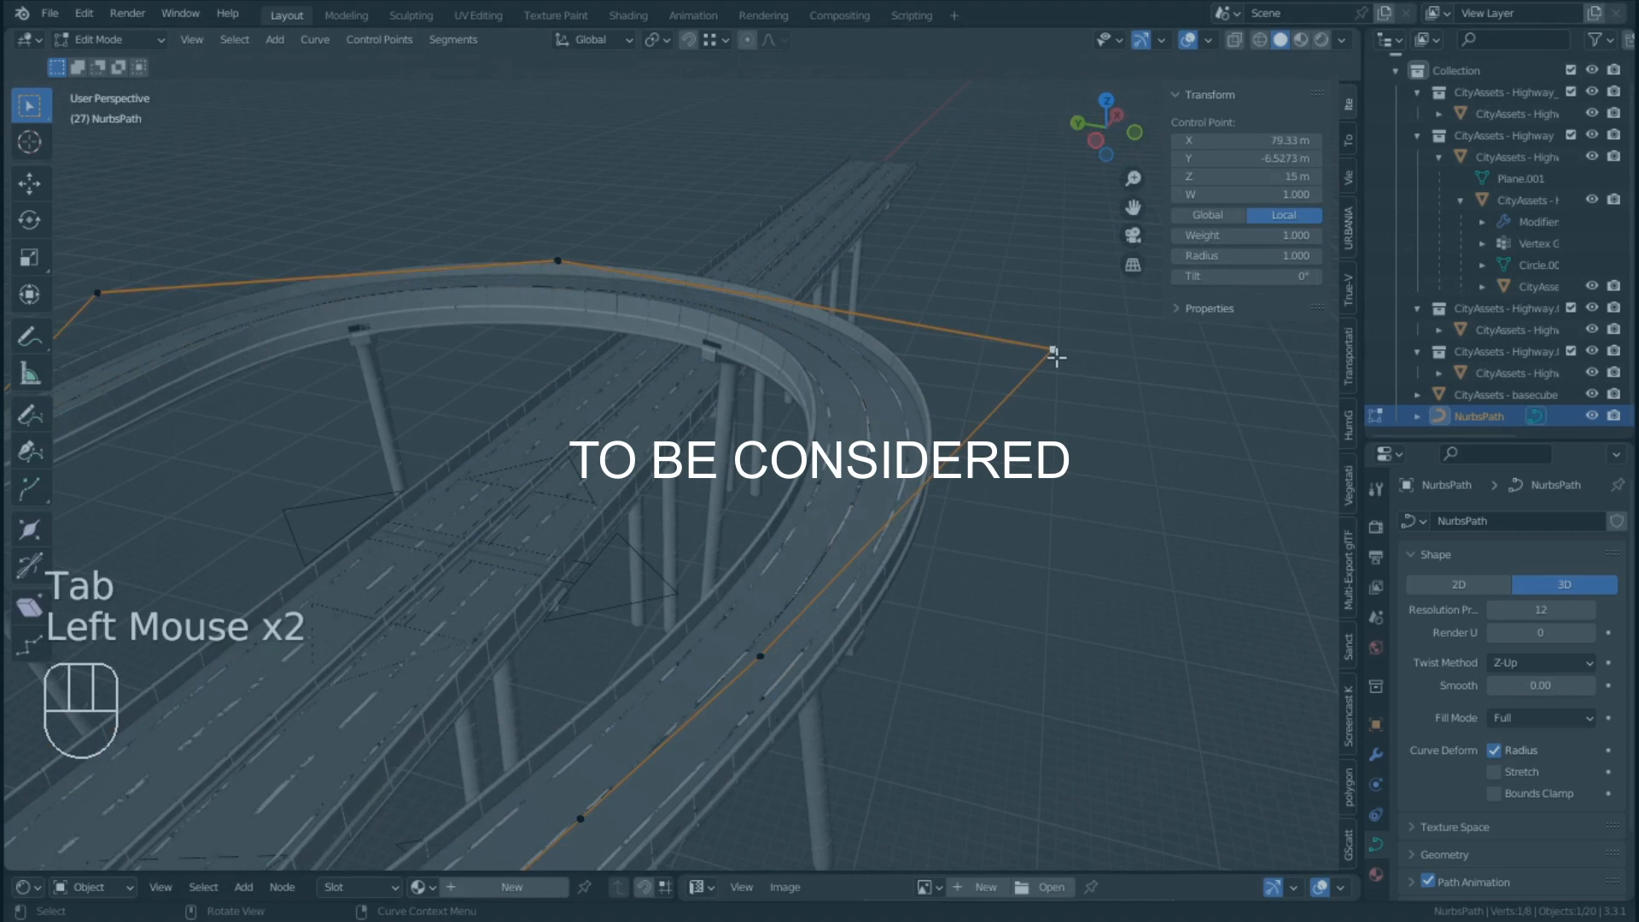
pyautogui.moveTo(1247, 277)
pyautogui.mouseDown()
pyautogui.moveTo(1282, 276)
pyautogui.moveTo(1257, 277)
pyautogui.mouseUp()
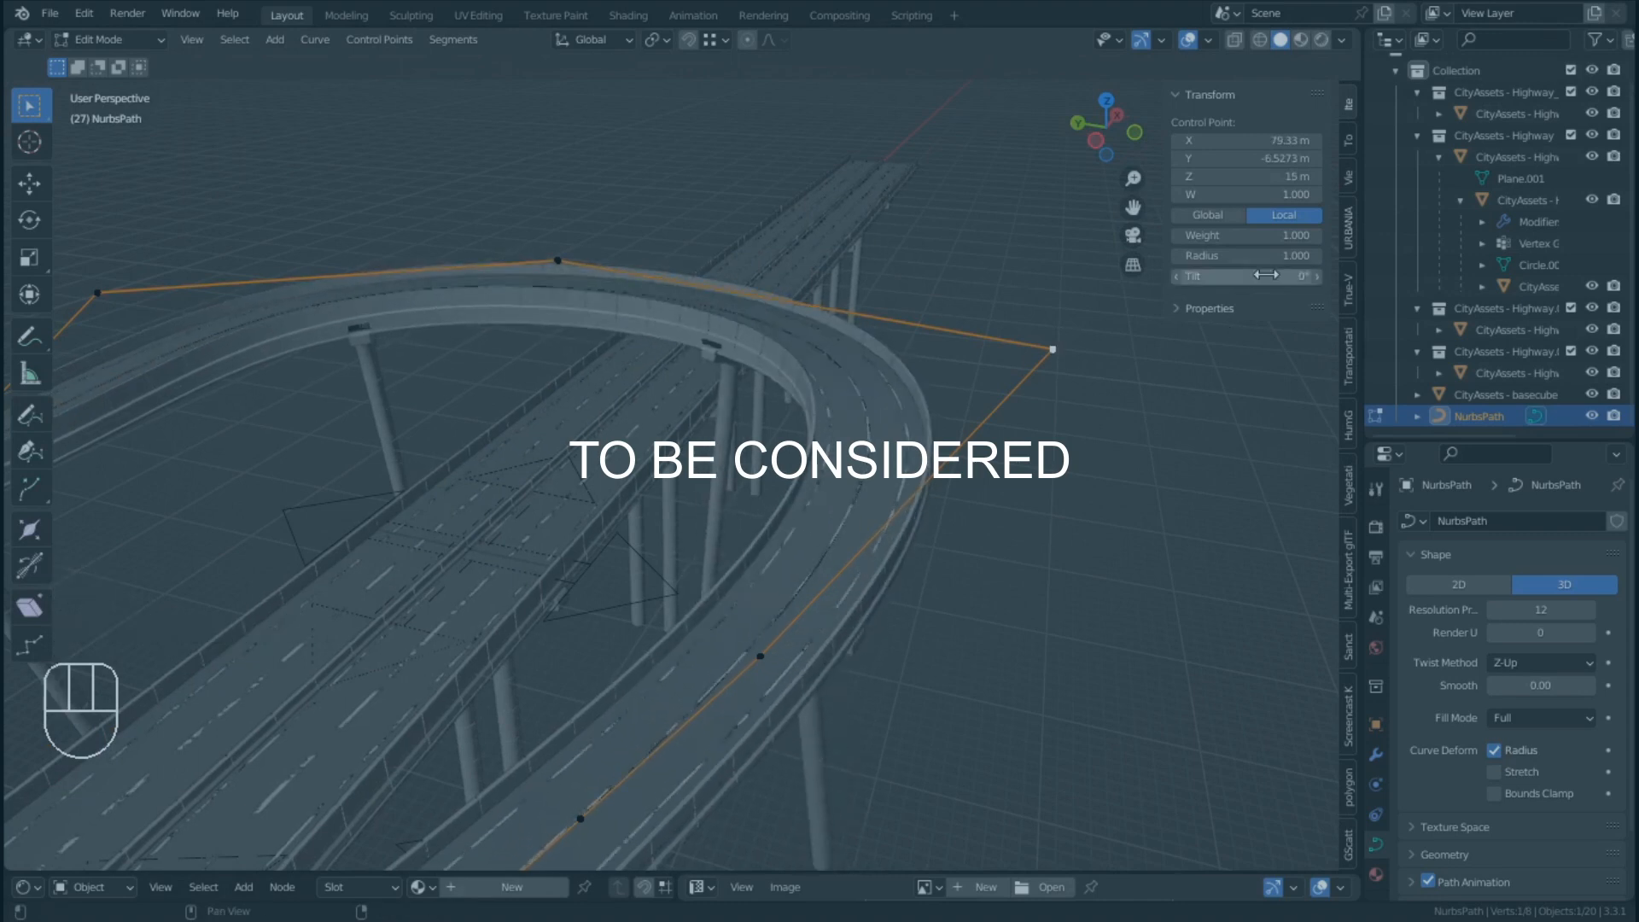
# Separate the pillar's geometry from the ramp's support structure mesh into its own object by selection
pyautogui.scroll(-2, 956, 572)
pyautogui.moveTo(911, 605); pyautogui.dragTo(817, 530, button='middle')
pyautogui.press('Tab')
pyautogui.click(756, 467)
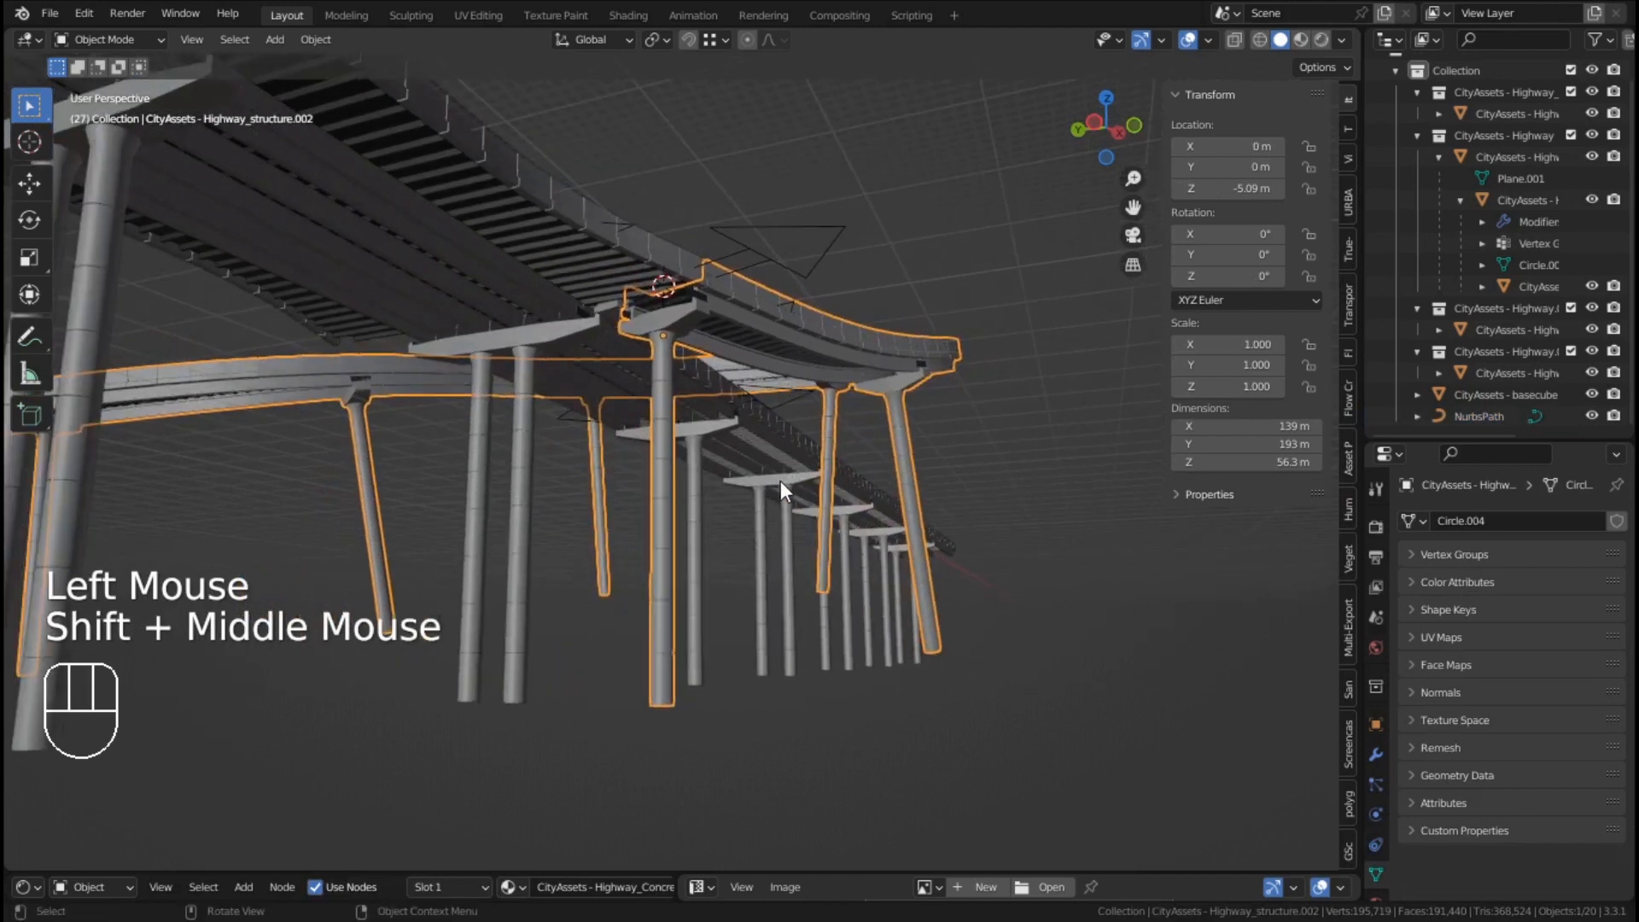
pyautogui.press('Tab')
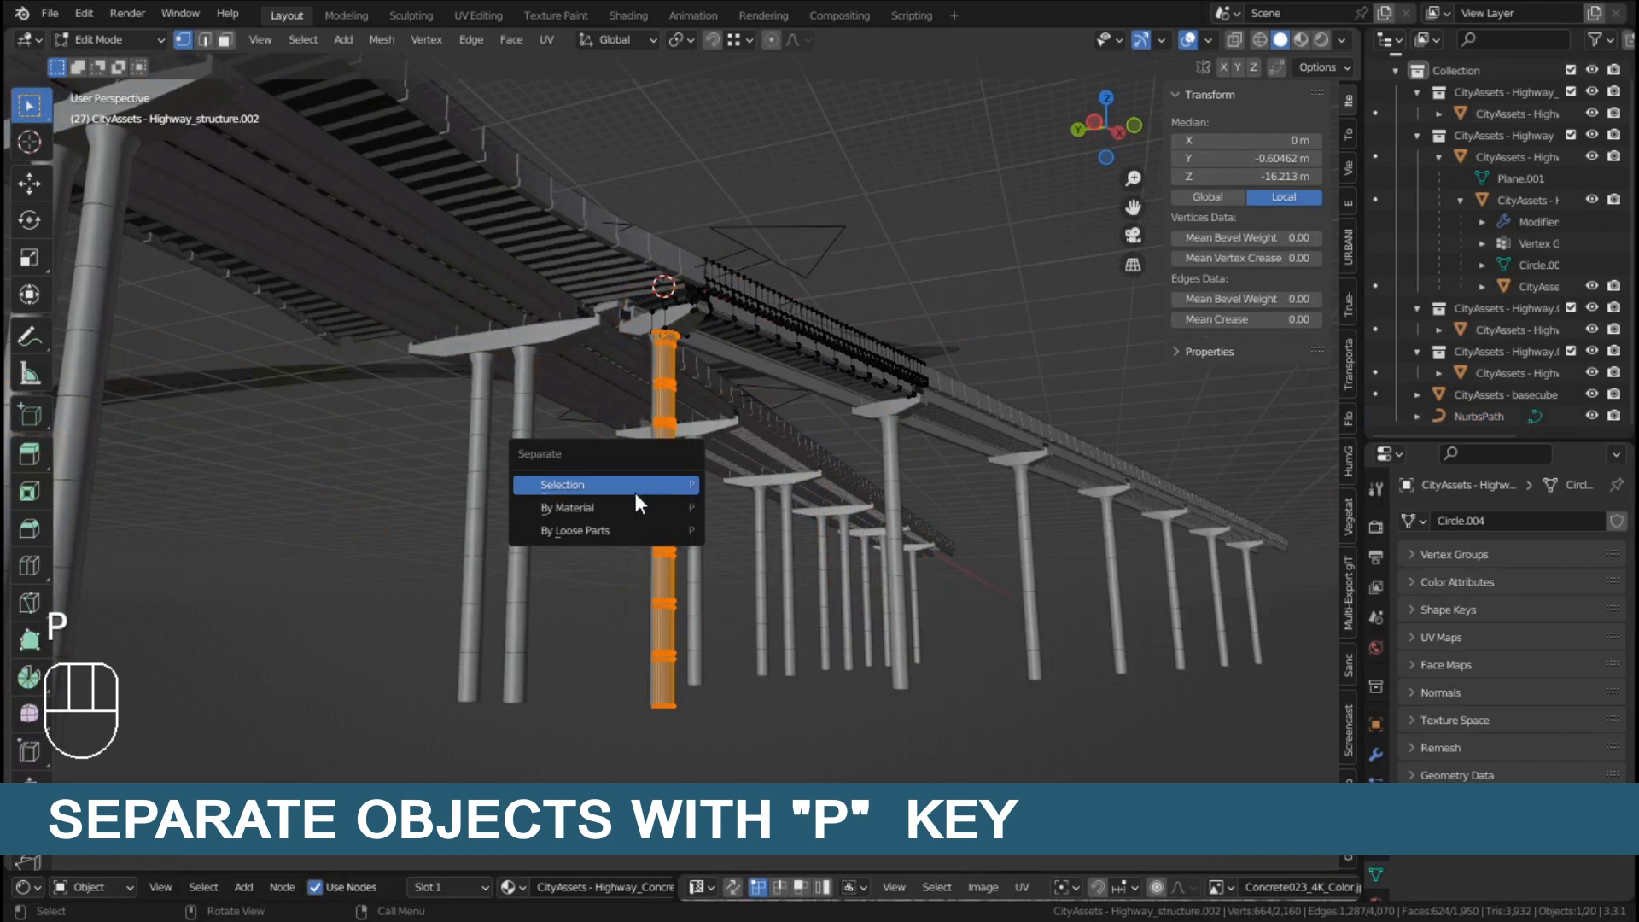
pyautogui.click(587, 481)
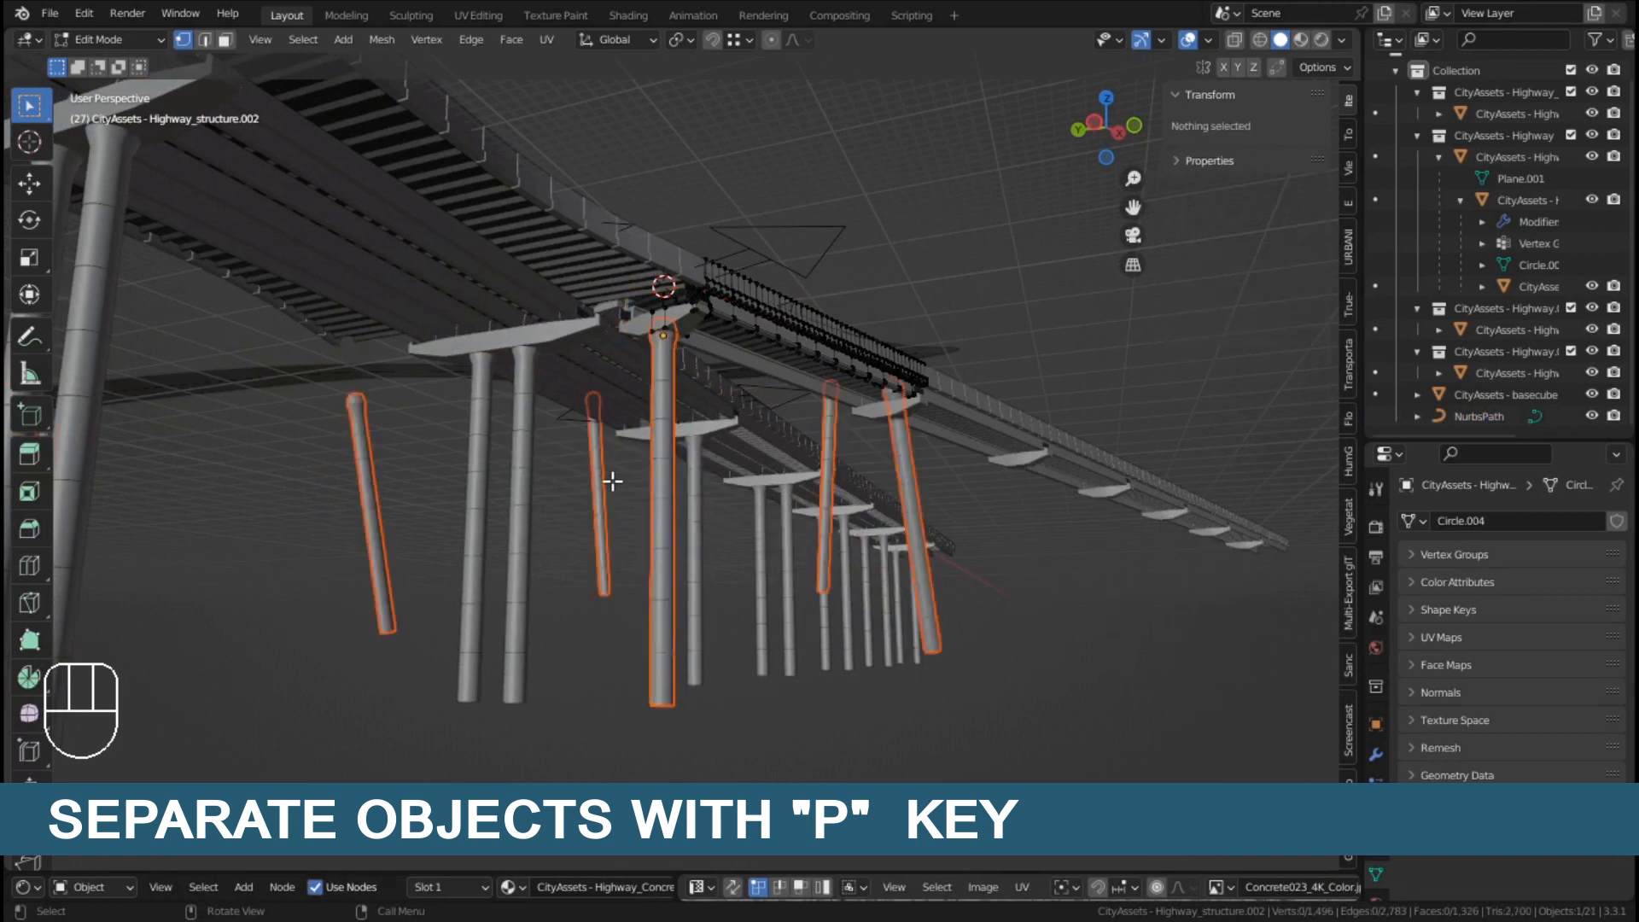
# Remove the Array and Curve modifiers from the separated pillar object
pyautogui.press('Tab')
pyautogui.click(653, 482)
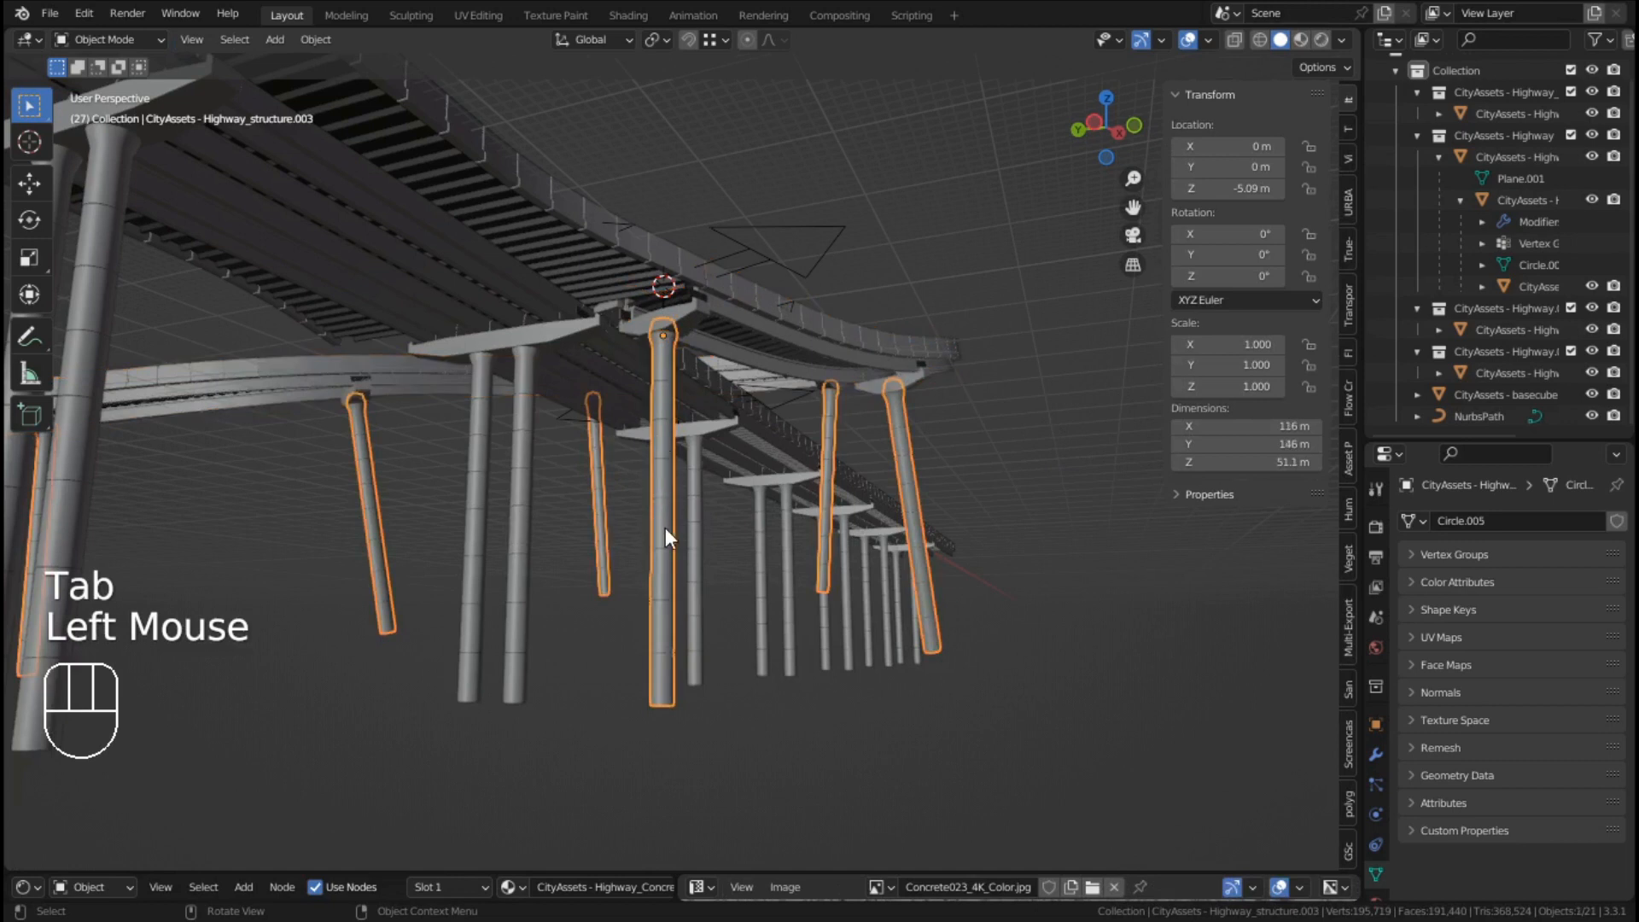
pyautogui.click(1383, 751)
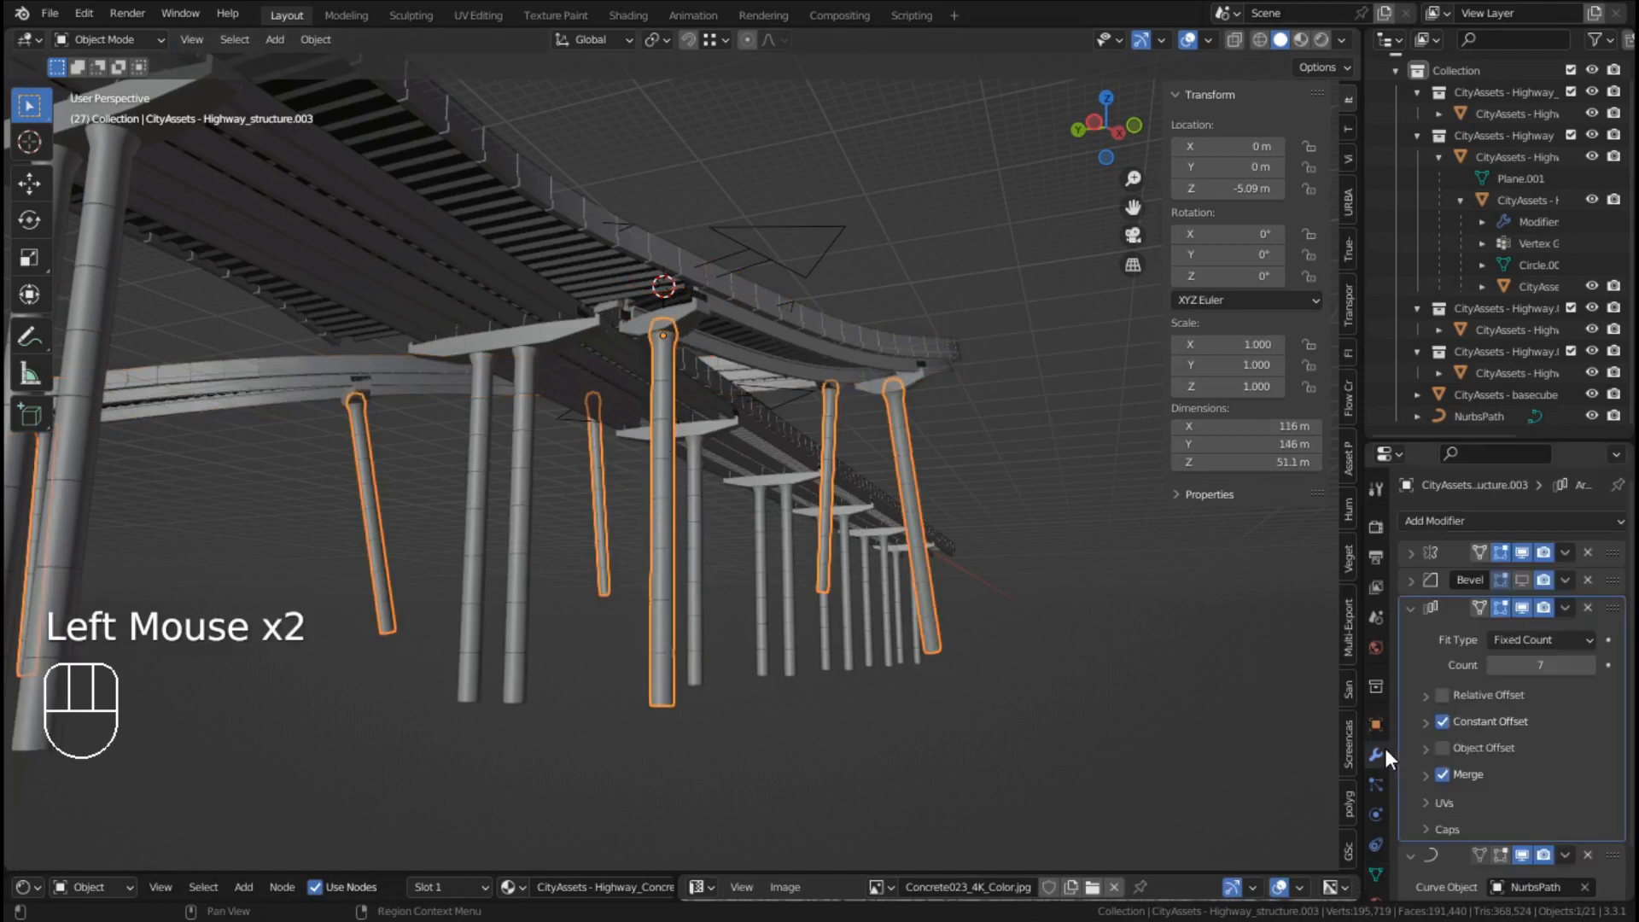
pyautogui.click(1588, 608)
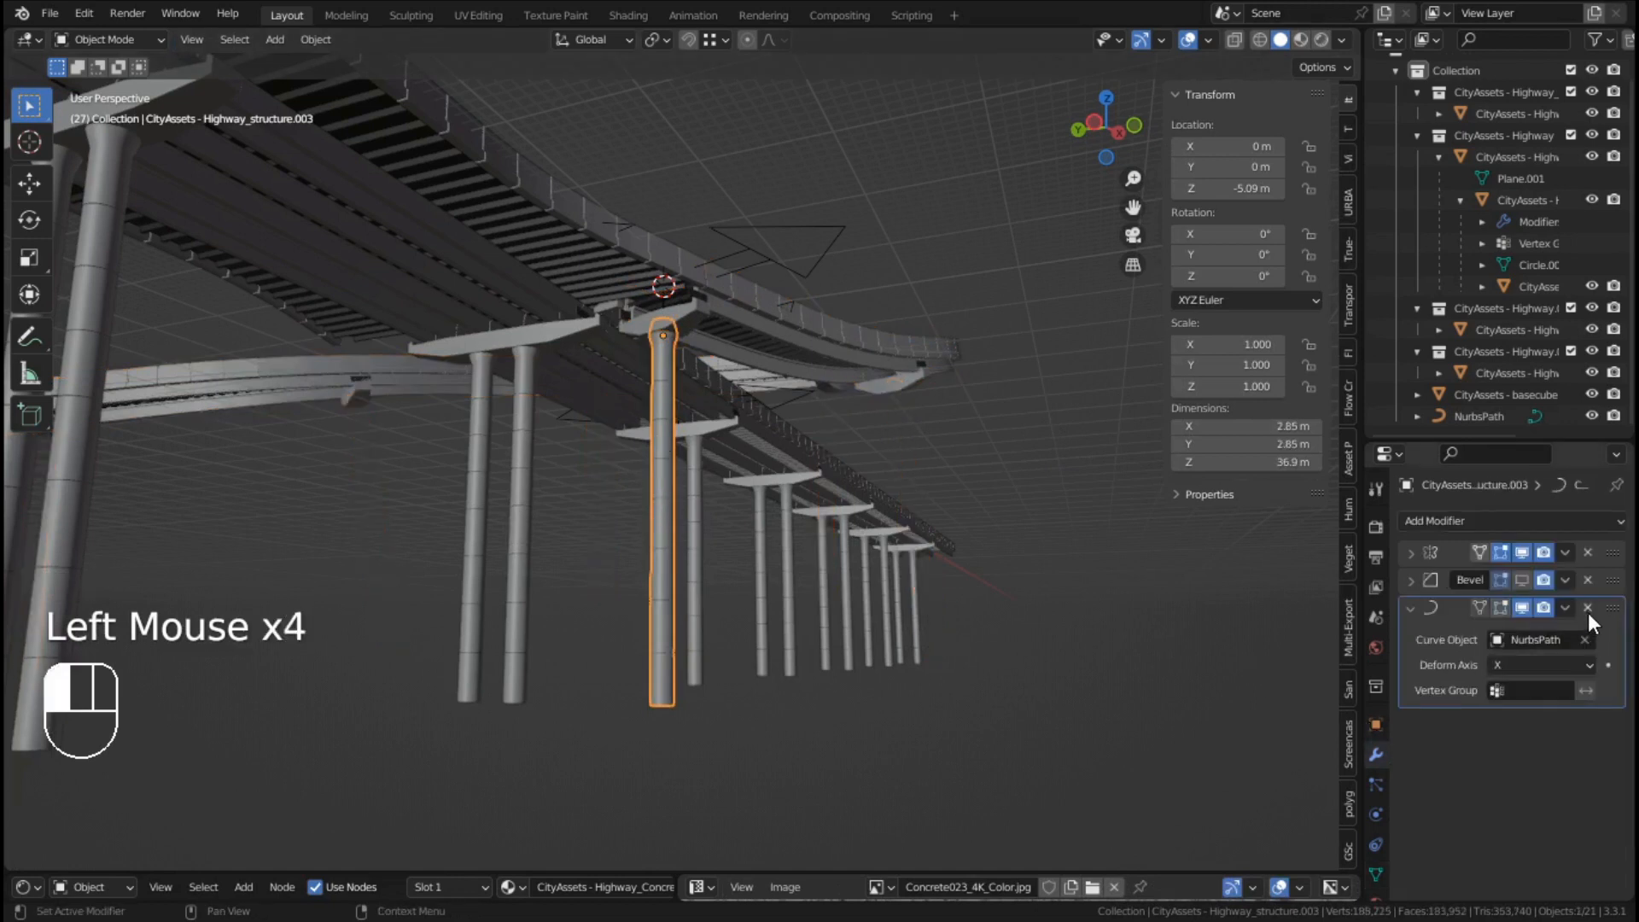
pyautogui.click(1588, 609)
# Enable snapping to Face Project and place a linked duplicate of the pillar under the ramp's next support cap
pyautogui.click(692, 37)
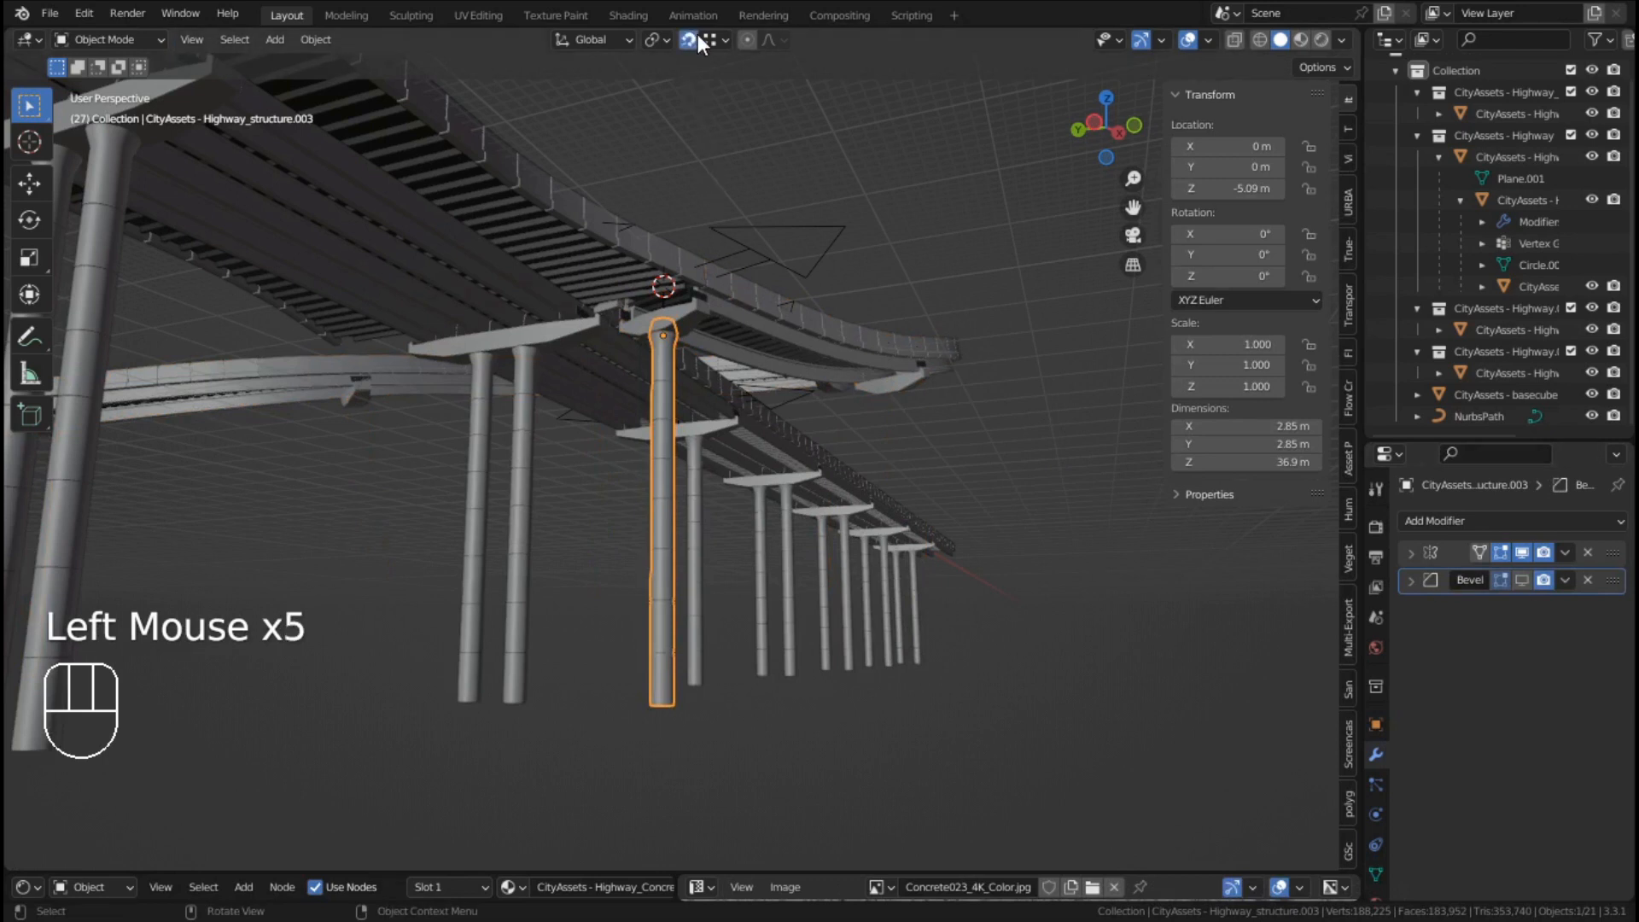
pyautogui.click(715, 37)
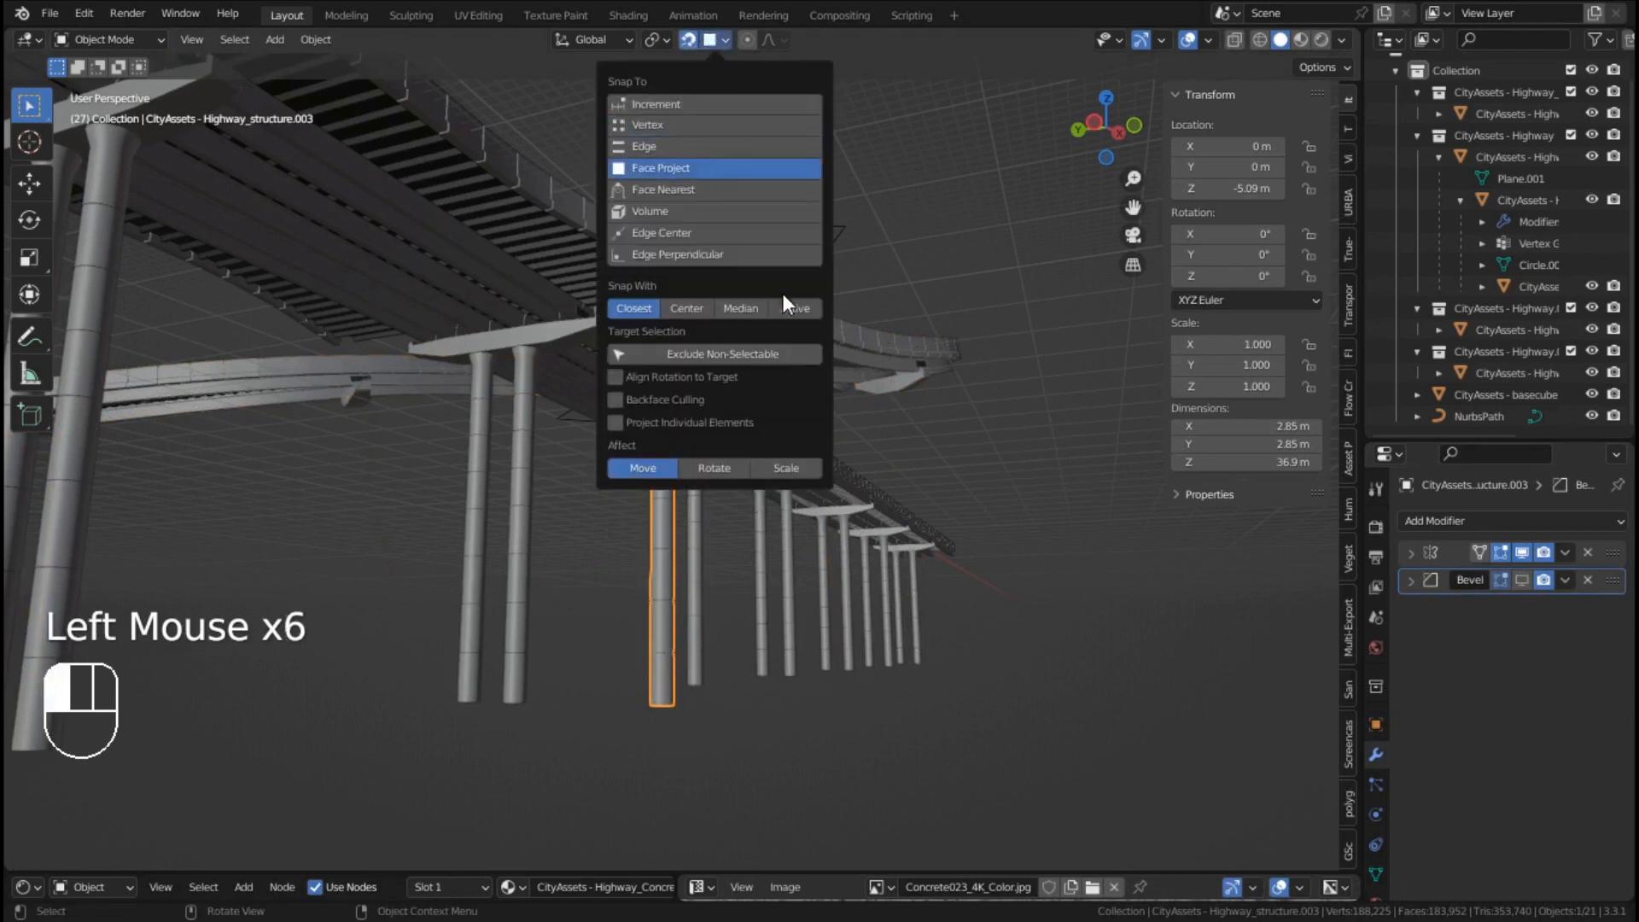
pyautogui.moveTo(979, 432); pyautogui.dragTo(818, 501, button='middle')
pyautogui.scroll(2, 817, 501)
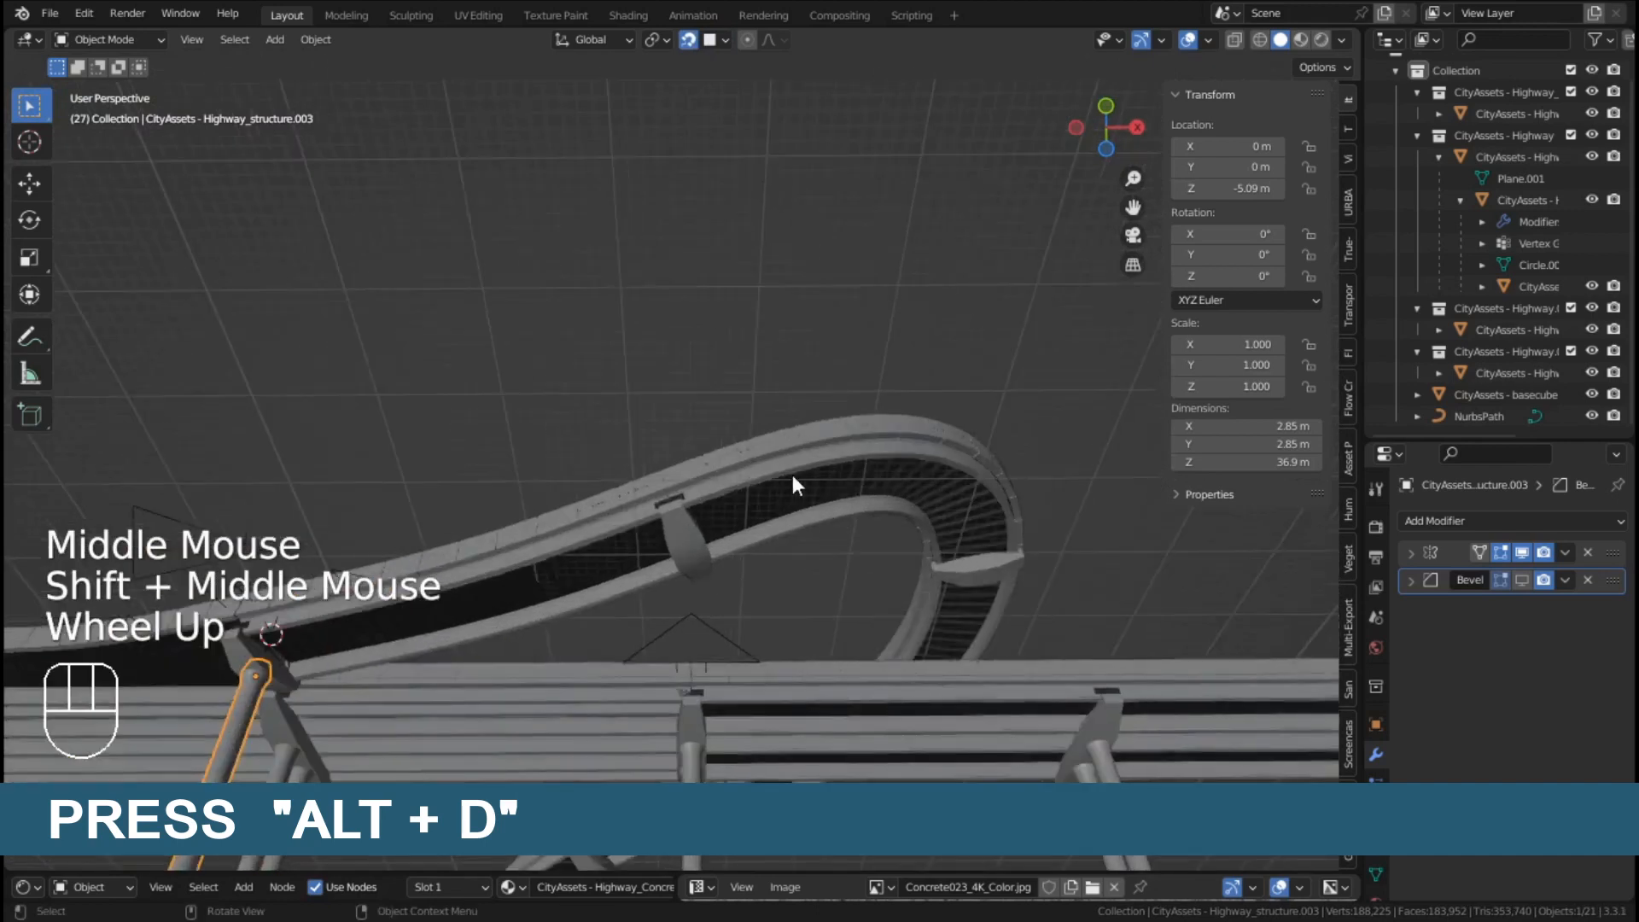
pyautogui.scroll(1, 816, 508)
pyautogui.hotkey('alt', 'd')
pyautogui.click(690, 564)
# Place four more linked duplicates of the pillar under the remaining support caps along the curved ramp
pyautogui.moveTo(908, 676); pyautogui.dragTo(950, 350, button='middle')
pyautogui.hotkey('alt', 'd')
pyautogui.click(962, 281)
pyautogui.keyDown('shift'); pyautogui.moveTo(961, 283); pyautogui.dragTo(782, 490, button='middle'); pyautogui.keyUp('shift')
pyautogui.hotkey('alt', 'd')
pyautogui.click(845, 568)
pyautogui.keyDown('shift'); pyautogui.moveTo(846, 568); pyautogui.dragTo(778, 485, button='middle'); pyautogui.keyUp('shift')
pyautogui.hotkey('alt', 'd')
pyautogui.hotkey('alt', 'd')
pyautogui.click(1054, 794)
# Examine the pillar placement beneath the curved ramp and along the main highway from several angles
pyautogui.scroll(-2, 1056, 685)
pyautogui.moveTo(1056, 685); pyautogui.dragTo(543, 686, button='middle')
pyautogui.scroll(2, 613, 612)
pyautogui.keyDown('shift'); pyautogui.moveTo(613, 612); pyautogui.dragTo(726, 564, button='middle'); pyautogui.keyUp('shift')
pyautogui.scroll(2, 880, 557)
pyautogui.moveTo(880, 557); pyautogui.dragTo(913, 545, button='middle')
pyautogui.moveTo(1044, 588); pyautogui.dragTo(1114, 627, button='middle')
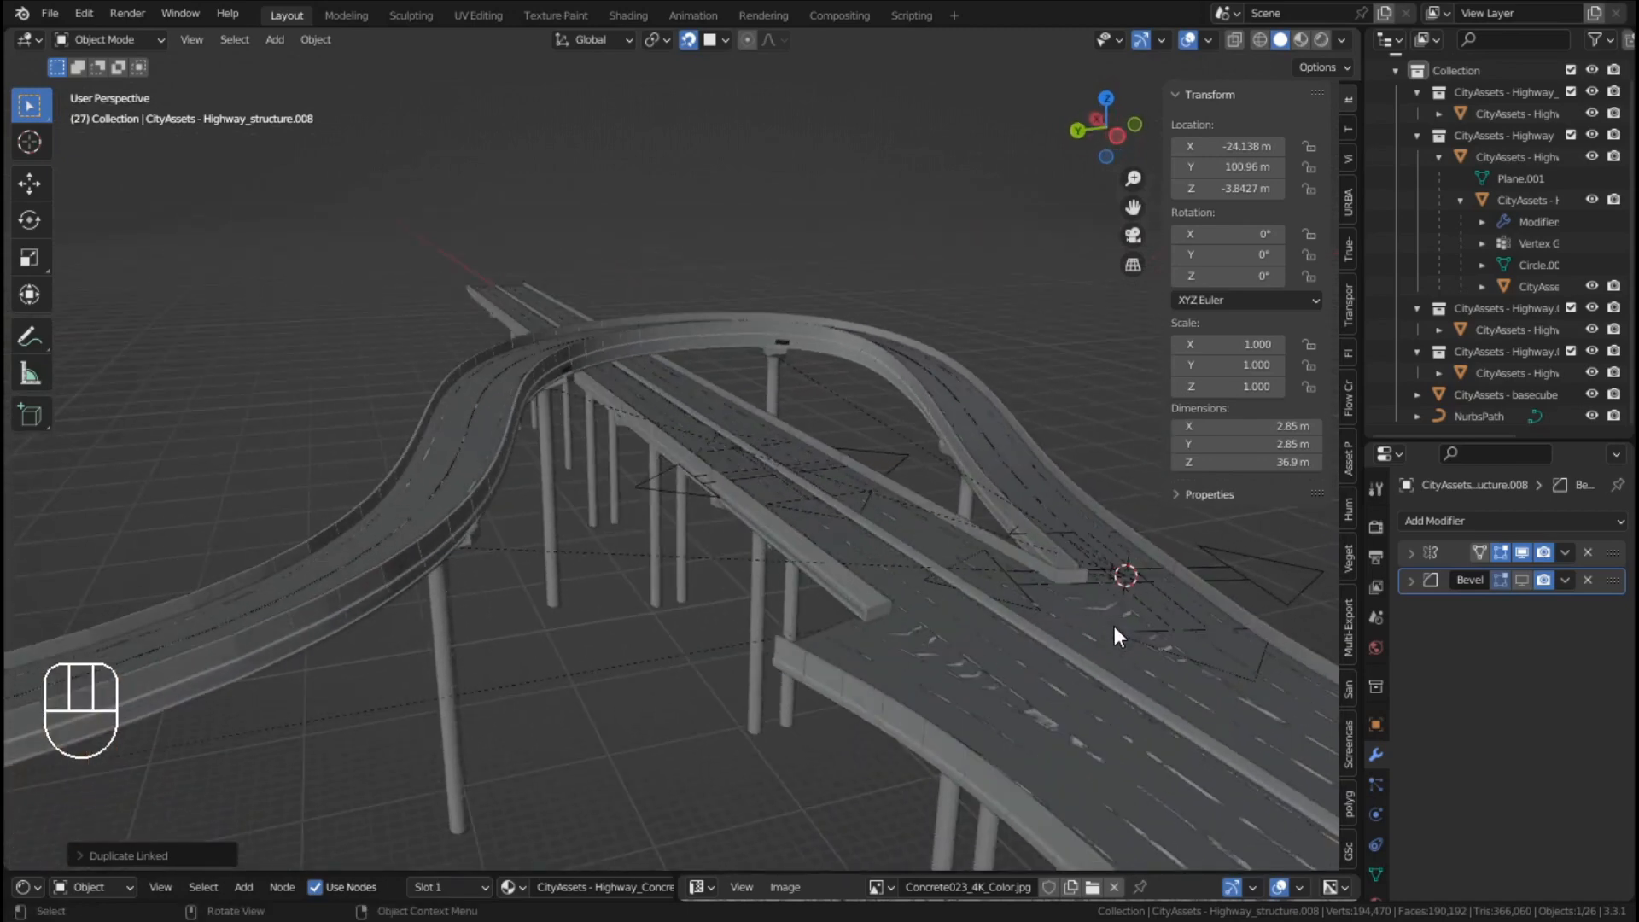